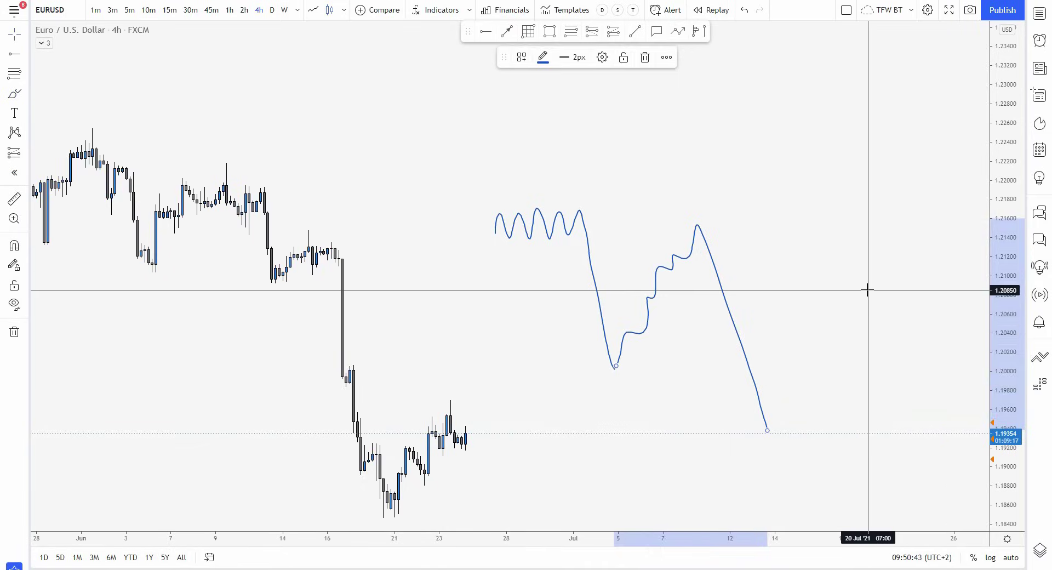
Brush a second sketch to the right of the existing one: a sideways zigzag ending in an upward spike and steep drop.
{"action": "left_click_drag", "start_coordinate": [868, 289], "coordinate": [694, 288]}
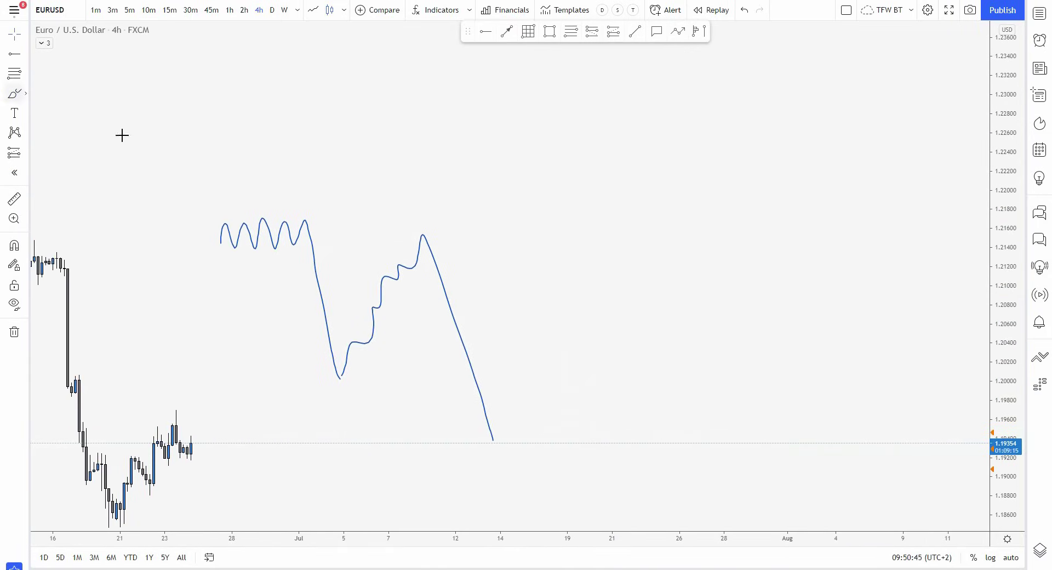
{"action": "left_click", "coordinate": [211, 233]}
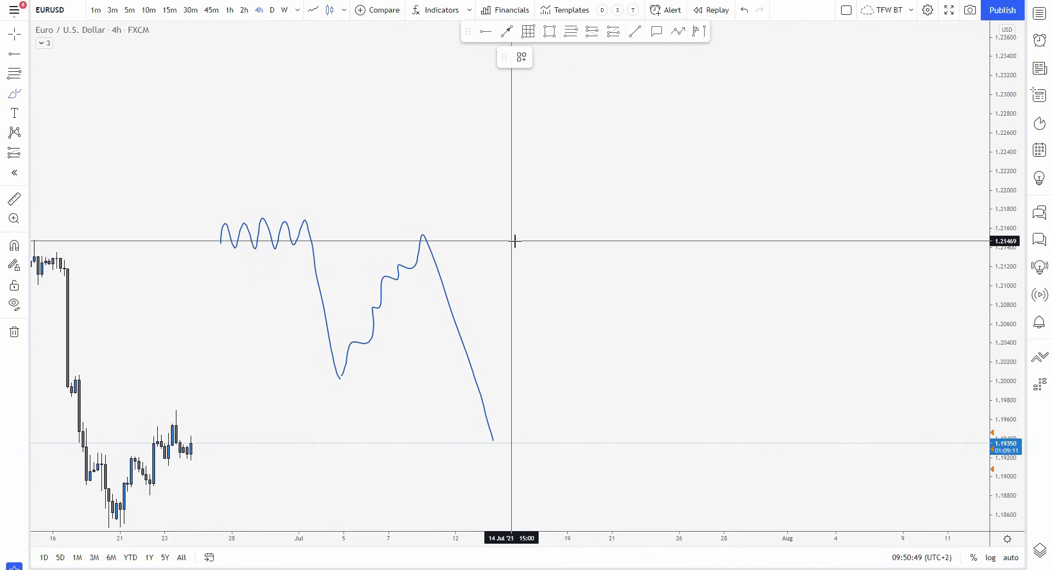
{"action": "mouse_move", "coordinate": [512, 266]}
{"action": "left_mouse_down"}
{"action": "mouse_move", "coordinate": [519, 225]}
{"action": "mouse_move", "coordinate": [599, 236]}
{"action": "mouse_move", "coordinate": [620, 263]}
{"action": "mouse_move", "coordinate": [630, 174]}
{"action": "mouse_move", "coordinate": [676, 436]}
{"action": "left_mouse_up"}
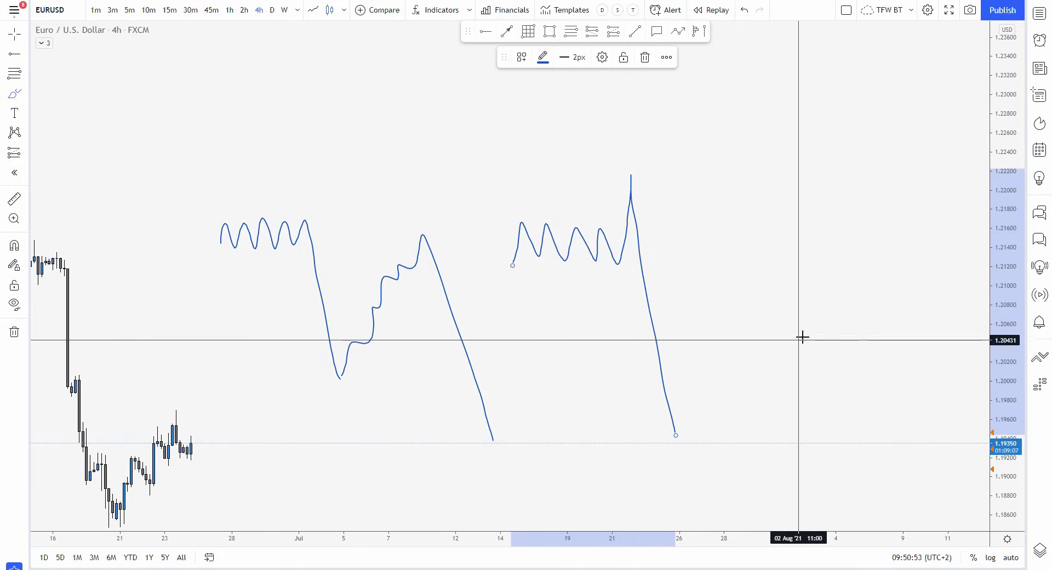
Complete the second sketch with lines bounding the zigzag, an outline around the spike, and a stepped pullback leading into a downward arrow.
{"action": "left_click_drag", "start_coordinate": [496, 221], "coordinate": [612, 224]}
{"action": "left_click_drag", "start_coordinate": [503, 267], "coordinate": [603, 270]}
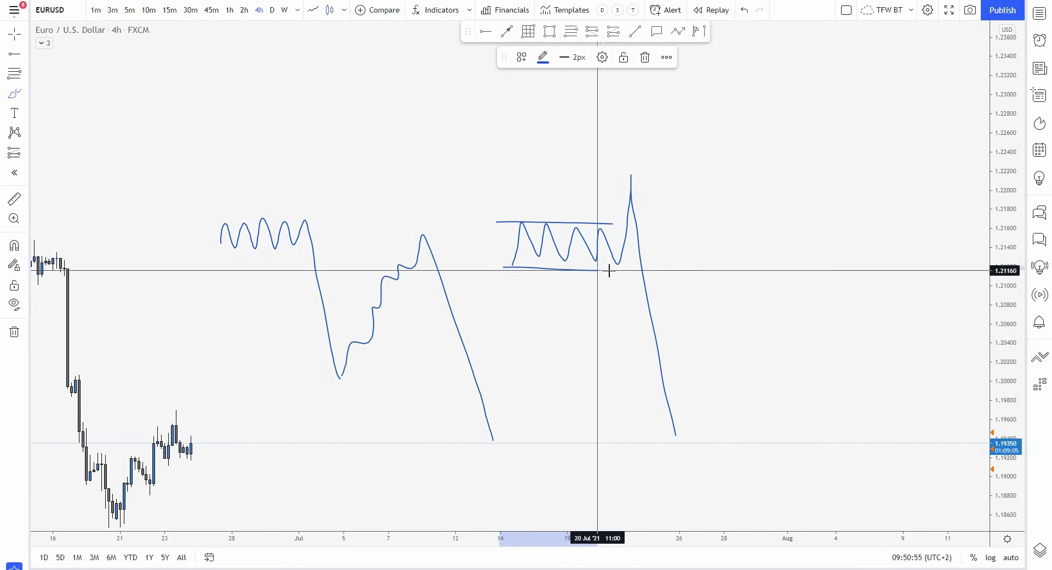
{"action": "left_click", "coordinate": [504, 223]}
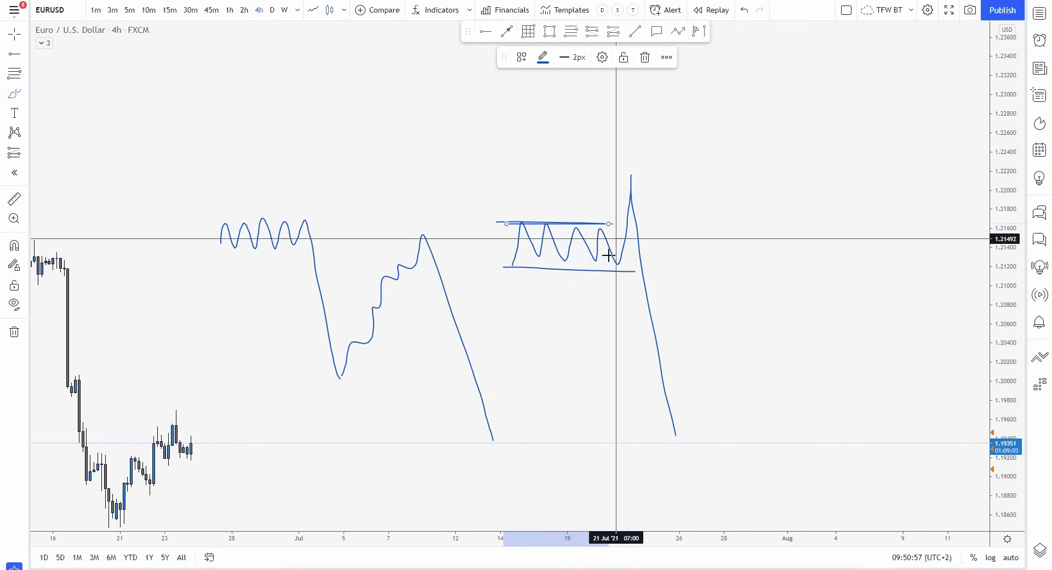
{"action": "left_click", "coordinate": [629, 264]}
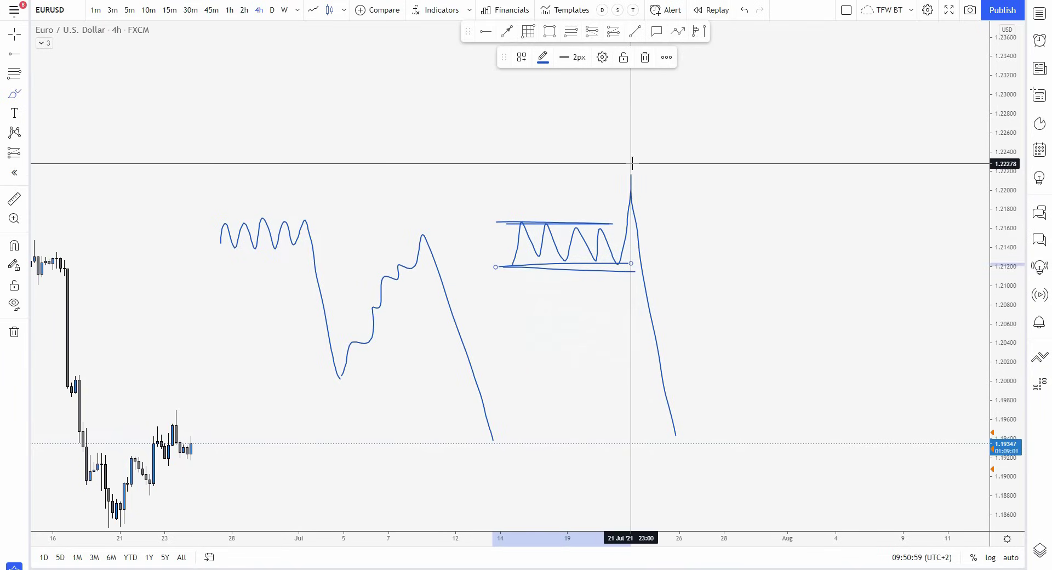
{"action": "mouse_move", "coordinate": [610, 286]}
{"action": "left_mouse_down"}
{"action": "mouse_move", "coordinate": [616, 185]}
{"action": "mouse_move", "coordinate": [649, 191]}
{"action": "left_mouse_up"}
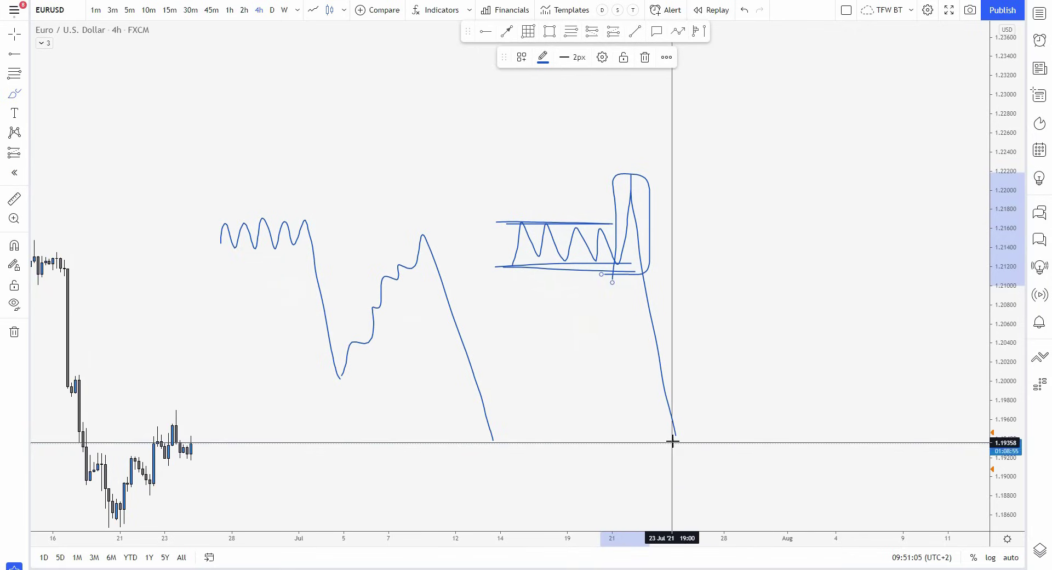
{"action": "mouse_move", "coordinate": [681, 434]}
{"action": "left_mouse_down"}
{"action": "mouse_move", "coordinate": [705, 285]}
{"action": "mouse_move", "coordinate": [736, 230]}
{"action": "mouse_move", "coordinate": [840, 441]}
{"action": "mouse_move", "coordinate": [854, 416]}
{"action": "left_mouse_up"}
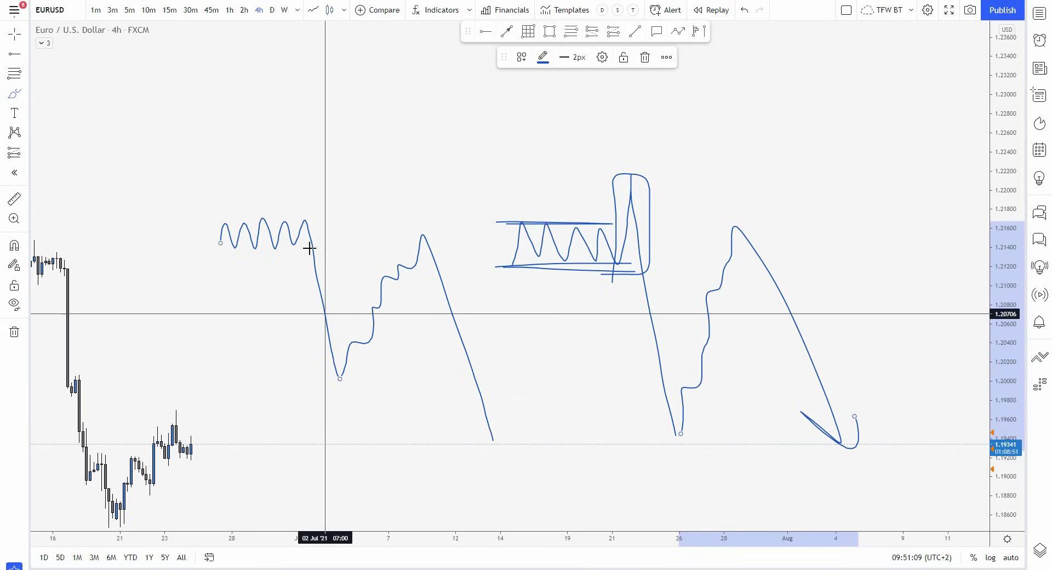
Circle the first sketch and the second one with the brush for comparison, undoing each circle.
{"action": "mouse_move", "coordinate": [359, 185]}
{"action": "left_mouse_down"}
{"action": "mouse_move", "coordinate": [238, 360]}
{"action": "mouse_move", "coordinate": [412, 143]}
{"action": "mouse_move", "coordinate": [291, 177]}
{"action": "left_mouse_up"}
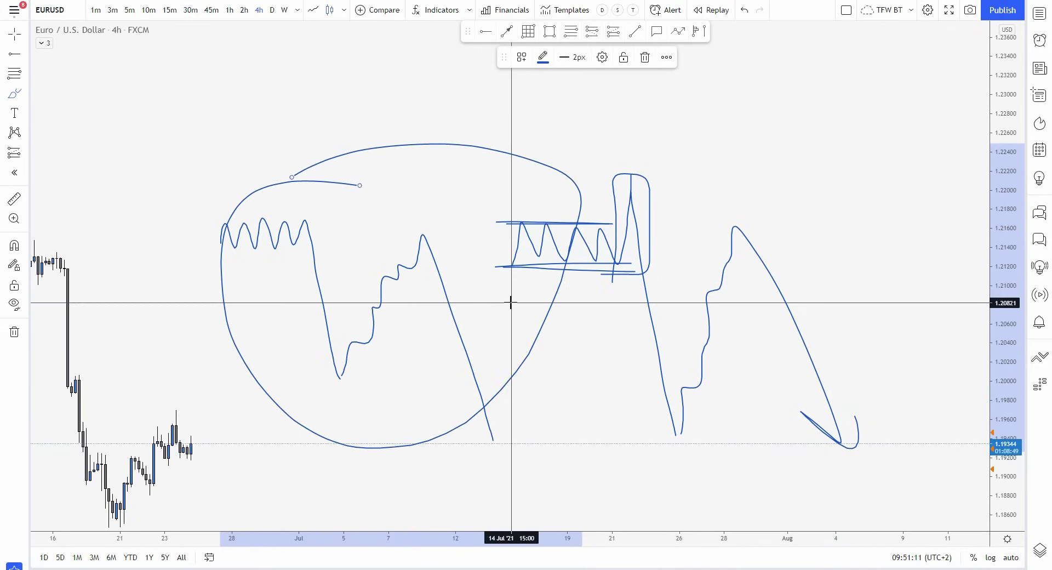
{"action": "key", "text": "ctrl+z"}
{"action": "key", "text": "ctrl+z"}
{"action": "mouse_move", "coordinate": [763, 160]}
{"action": "left_mouse_down"}
{"action": "mouse_move", "coordinate": [735, 150]}
{"action": "mouse_move", "coordinate": [199, 394]}
{"action": "mouse_move", "coordinate": [896, 336]}
{"action": "mouse_move", "coordinate": [650, 170]}
{"action": "left_mouse_up"}
{"action": "key", "text": "ctrl+z"}
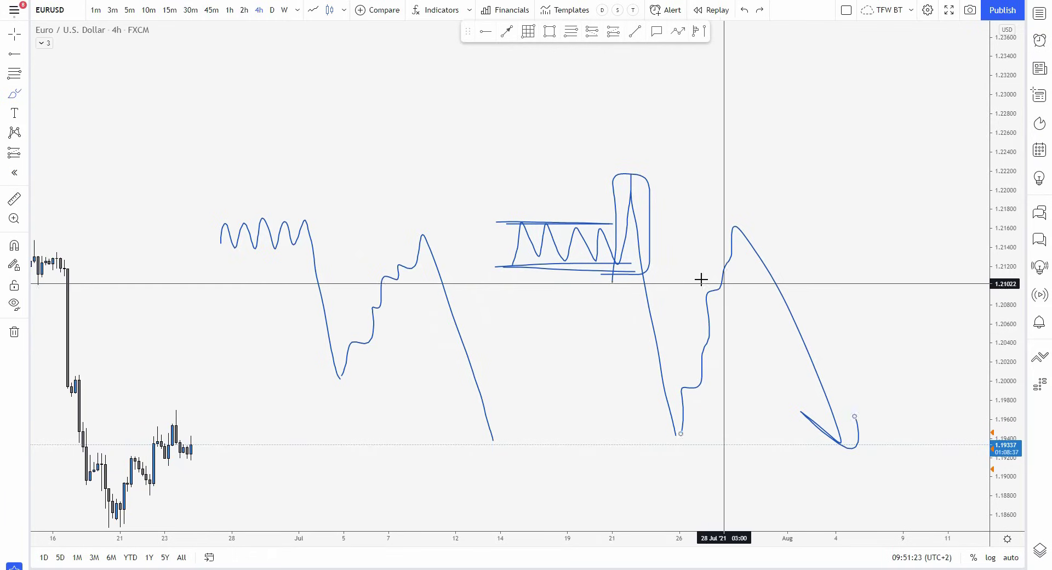
Place a Fibonacci retracement from the spike's high near 1.2219 to the drop's low near 1.1944, and undo it.
{"action": "left_click", "coordinate": [627, 173]}
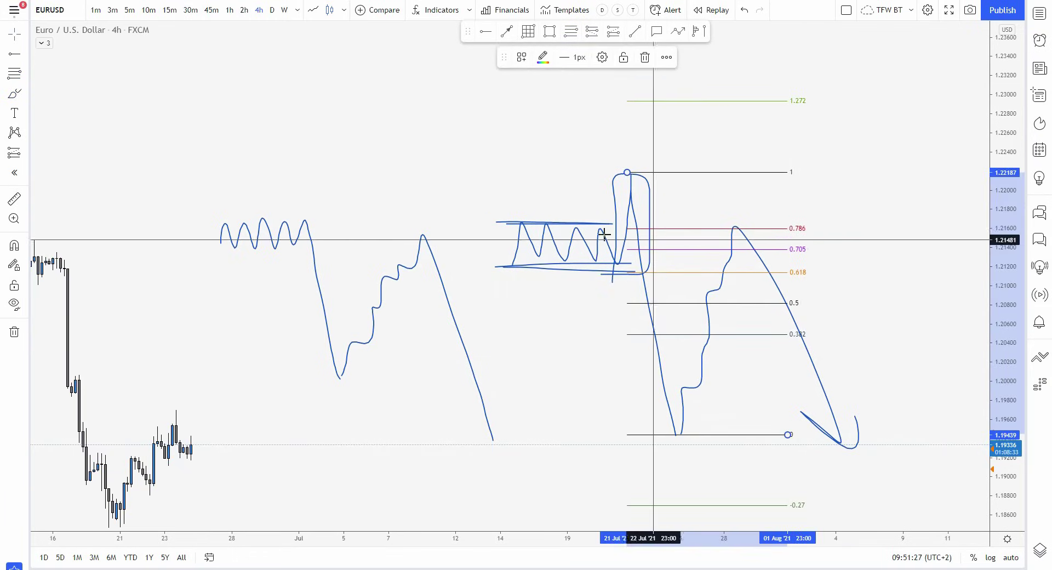
{"action": "key", "text": "ctrl+z"}
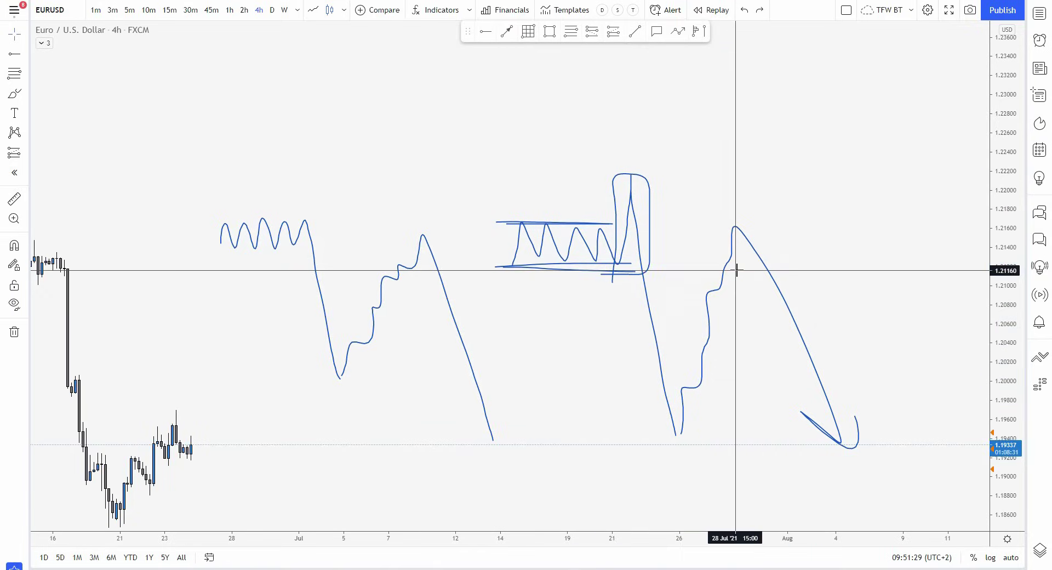
Select all the freehand sketches and delete them from the chart.
{"action": "left_click_drag", "start_coordinate": [916, 465], "coordinate": [277, 114]}
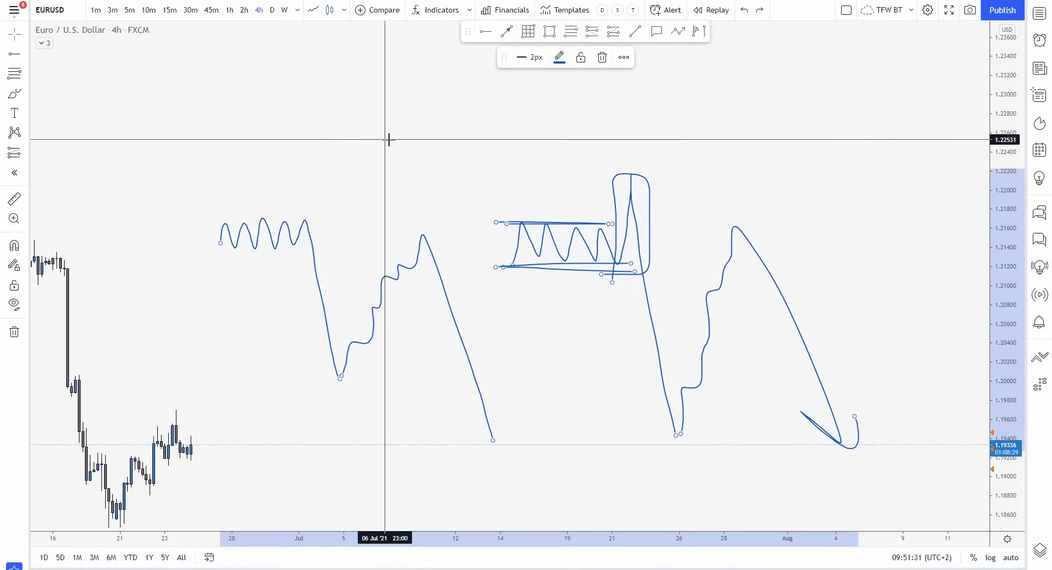
{"action": "key", "text": "Delete"}
Trace the 14–16 June consolidation with a brush zigzag, and continue it into a small spike and the steep drop.
{"action": "left_click_drag", "start_coordinate": [411, 200], "coordinate": [736, 243]}
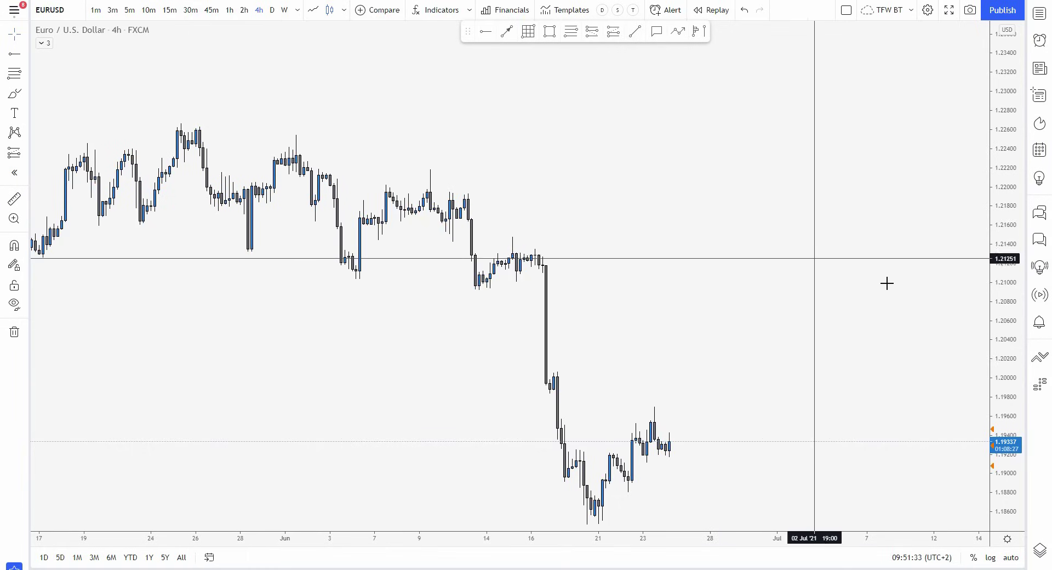
{"action": "left_click_drag", "start_coordinate": [1003, 368], "coordinate": [959, 297]}
{"action": "left_click_drag", "start_coordinate": [715, 250], "coordinate": [813, 291]}
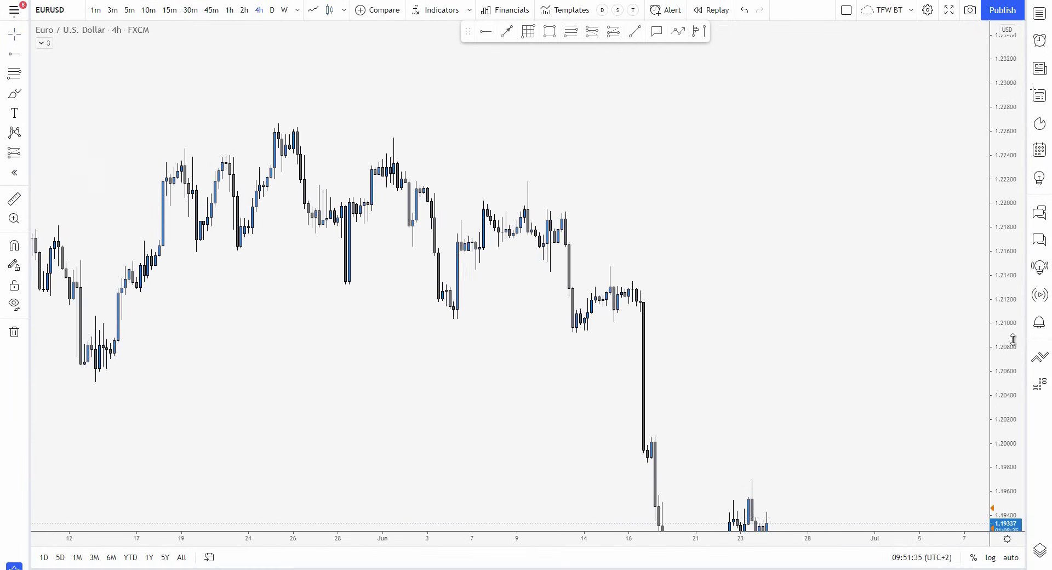
{"action": "left_click_drag", "start_coordinate": [1012, 341], "coordinate": [986, 266]}
{"action": "scroll", "coordinate": [970, 258], "scroll_direction": "up", "scroll_amount": 1}
{"action": "left_click", "coordinate": [15, 95]}
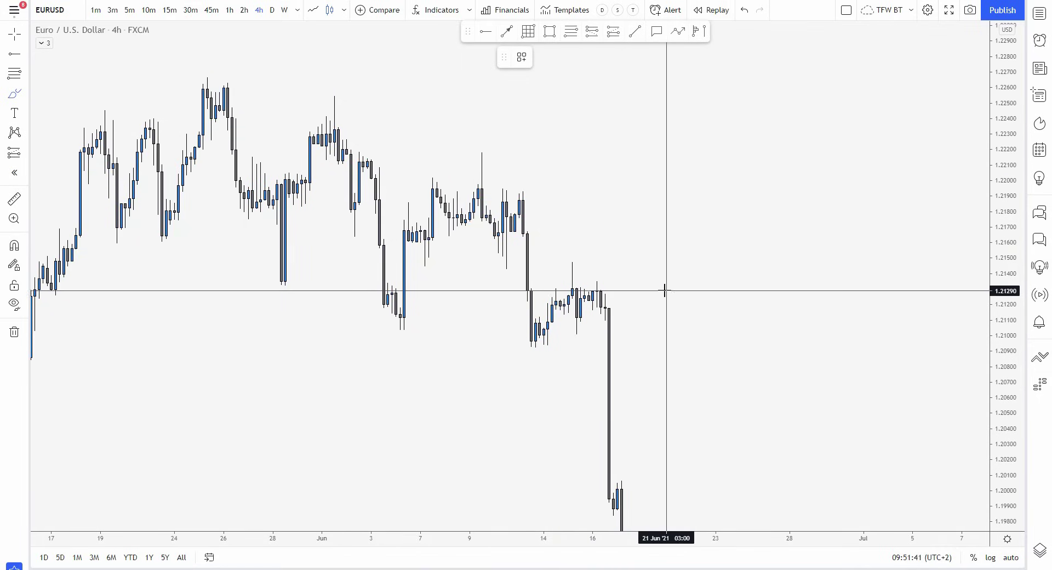
{"action": "scroll", "coordinate": [665, 291], "scroll_direction": "up", "scroll_amount": 2}
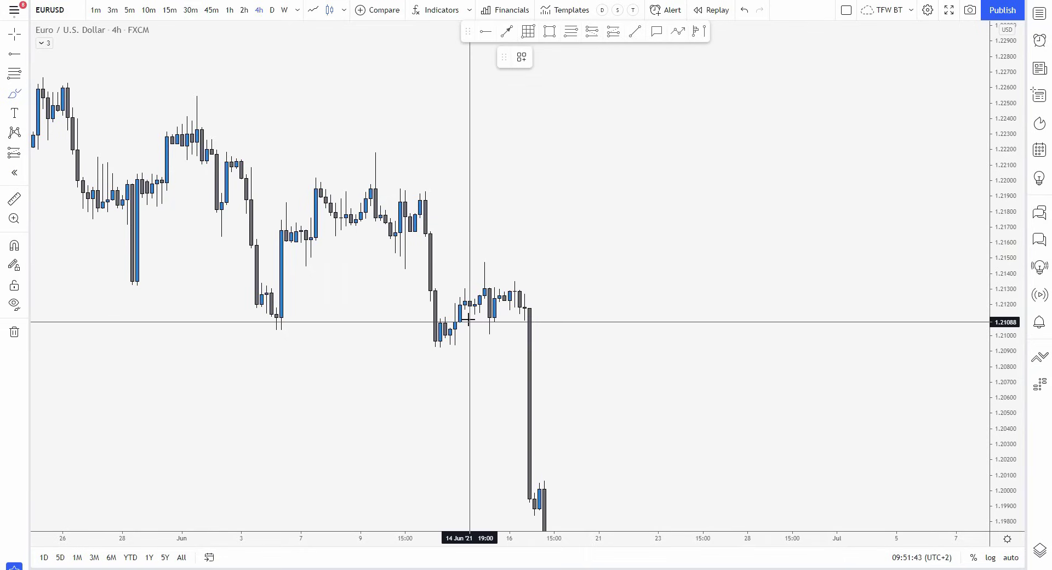
{"action": "left_click_drag", "start_coordinate": [447, 330], "coordinate": [481, 312]}
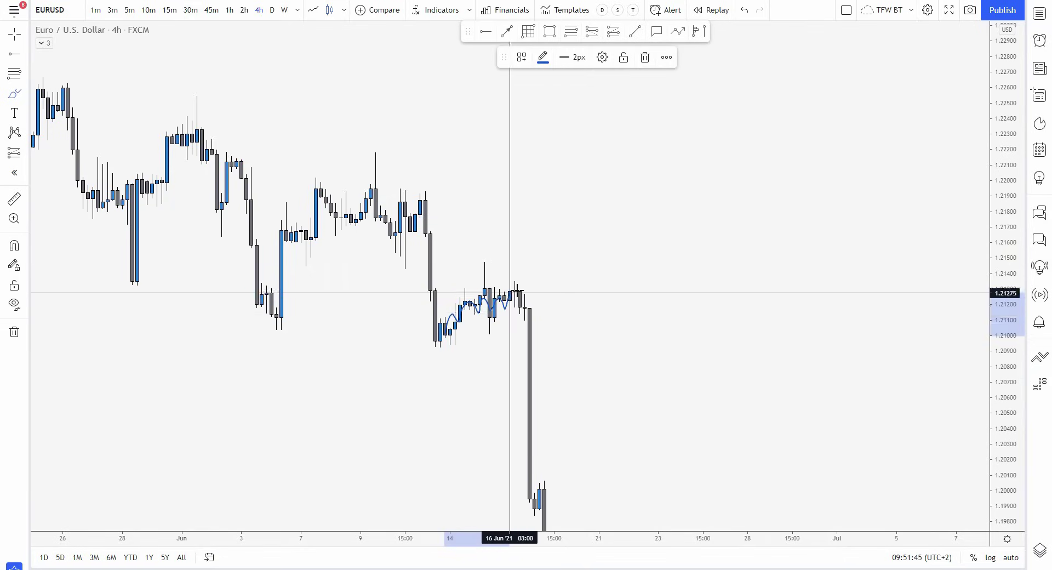
{"action": "left_click_drag", "start_coordinate": [530, 289], "coordinate": [550, 481]}
Delete the brush trace over the mid-June consolidation and drop.
{"action": "scroll", "coordinate": [652, 328], "scroll_direction": "down", "scroll_amount": 3}
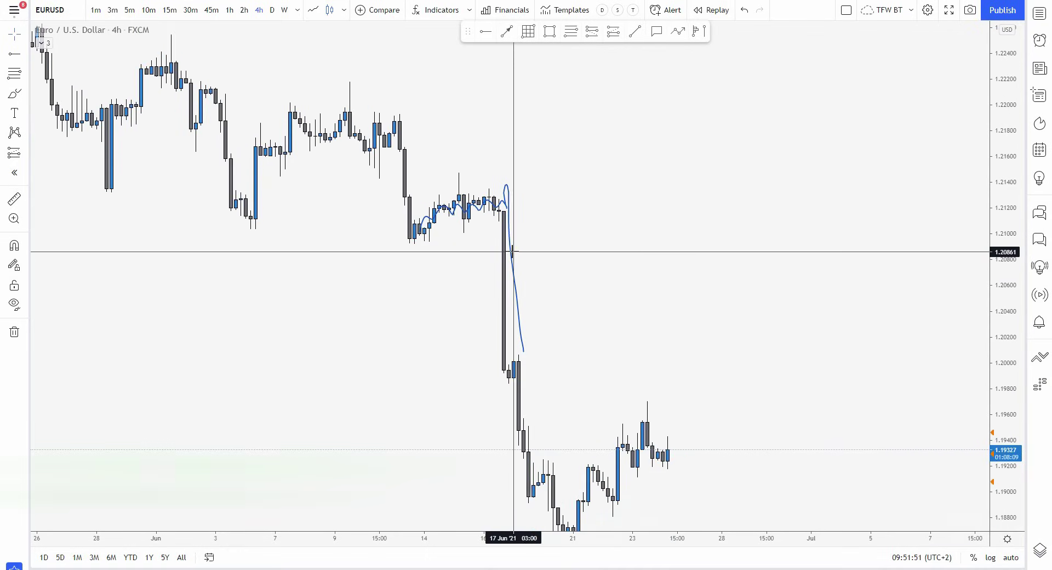
{"action": "left_click_drag", "start_coordinate": [515, 251], "coordinate": [578, 258]}
{"action": "left_click", "coordinate": [645, 57]}
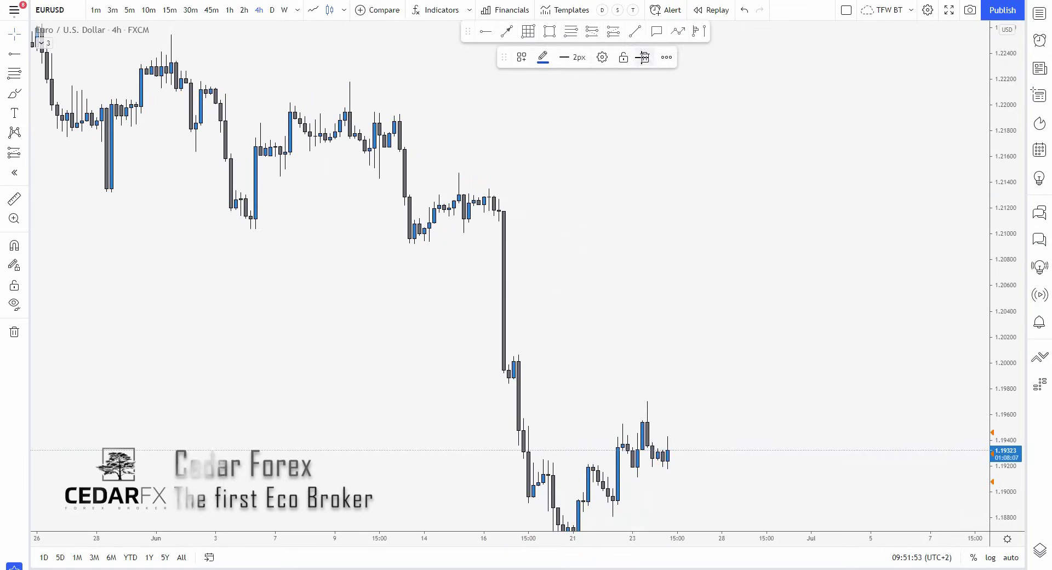
Trace the late-May double high around 26 May and the decline that follows it with the brush.
{"action": "left_click_drag", "start_coordinate": [500, 119], "coordinate": [942, 350]}
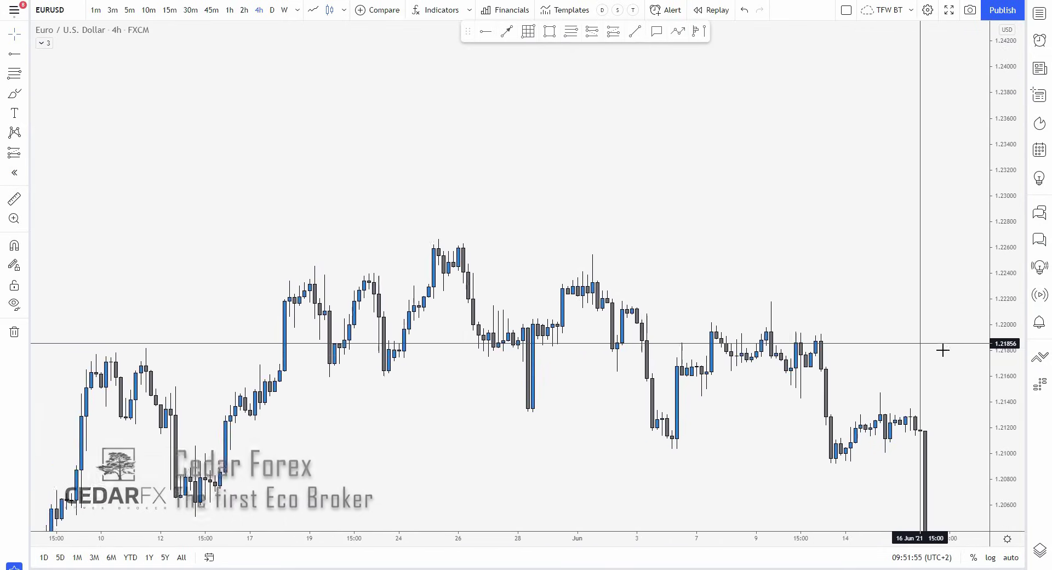
{"action": "left_click_drag", "start_coordinate": [1006, 391], "coordinate": [846, 299]}
{"action": "left_click_drag", "start_coordinate": [839, 299], "coordinate": [853, 250]}
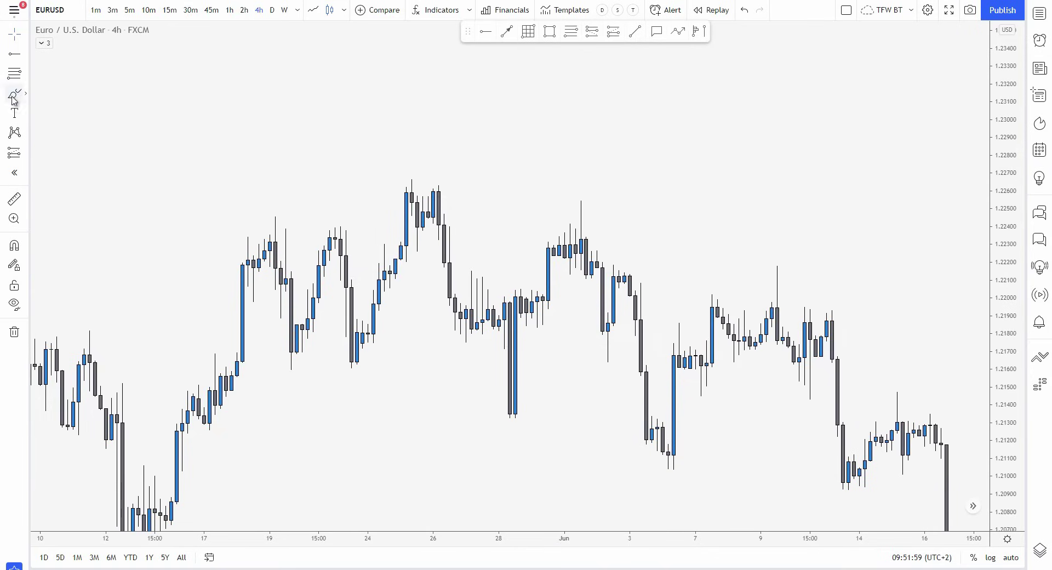
{"action": "mouse_move", "coordinate": [410, 237]}
{"action": "left_mouse_down"}
{"action": "mouse_move", "coordinate": [408, 197]}
{"action": "mouse_move", "coordinate": [428, 197]}
{"action": "mouse_move", "coordinate": [430, 184]}
{"action": "mouse_move", "coordinate": [477, 332]}
{"action": "left_mouse_up"}
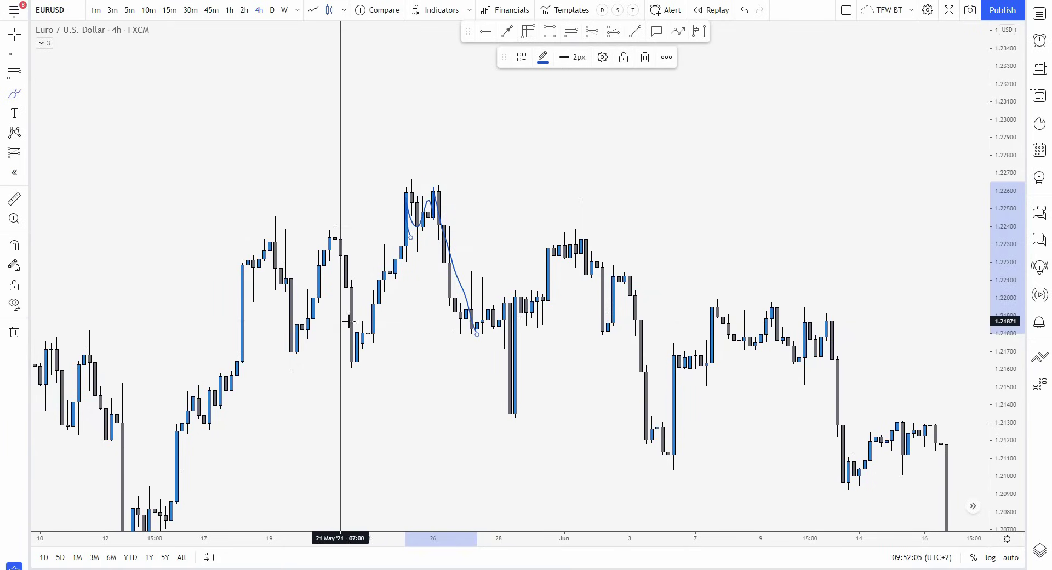
Brush horizontal lines across the late-May lows at about 1.2187 and 1.2161, and trace the rally from there to the 26 May high.
{"action": "left_click_drag", "start_coordinate": [344, 322], "coordinate": [493, 324]}
{"action": "left_click_drag", "start_coordinate": [334, 366], "coordinate": [526, 364]}
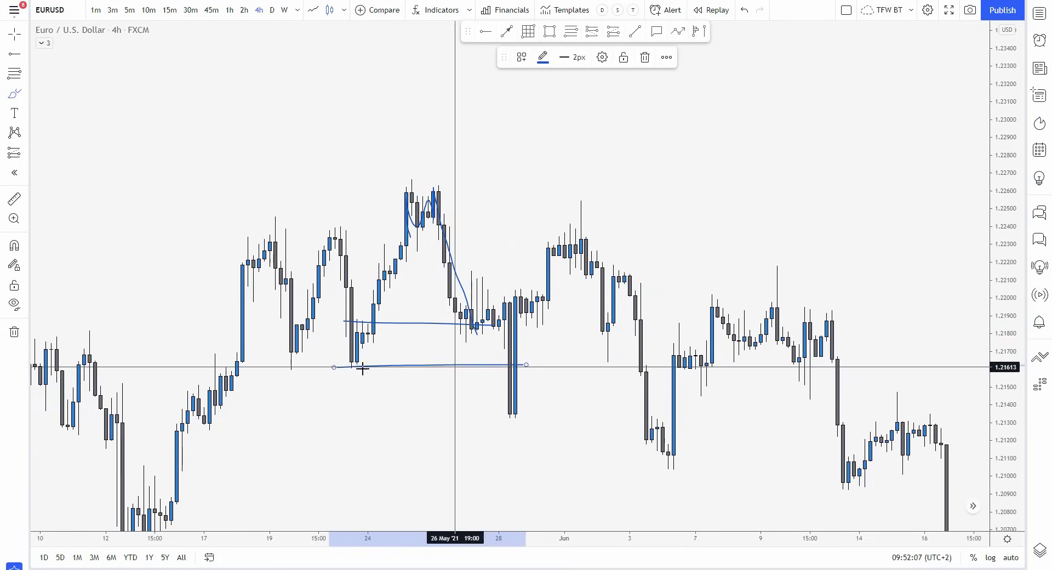
{"action": "mouse_move", "coordinate": [351, 322]}
{"action": "left_mouse_down"}
{"action": "mouse_move", "coordinate": [354, 363]}
{"action": "mouse_move", "coordinate": [392, 239]}
{"action": "mouse_move", "coordinate": [367, 211]}
{"action": "mouse_move", "coordinate": [324, 225]}
{"action": "mouse_move", "coordinate": [406, 223]}
{"action": "left_mouse_up"}
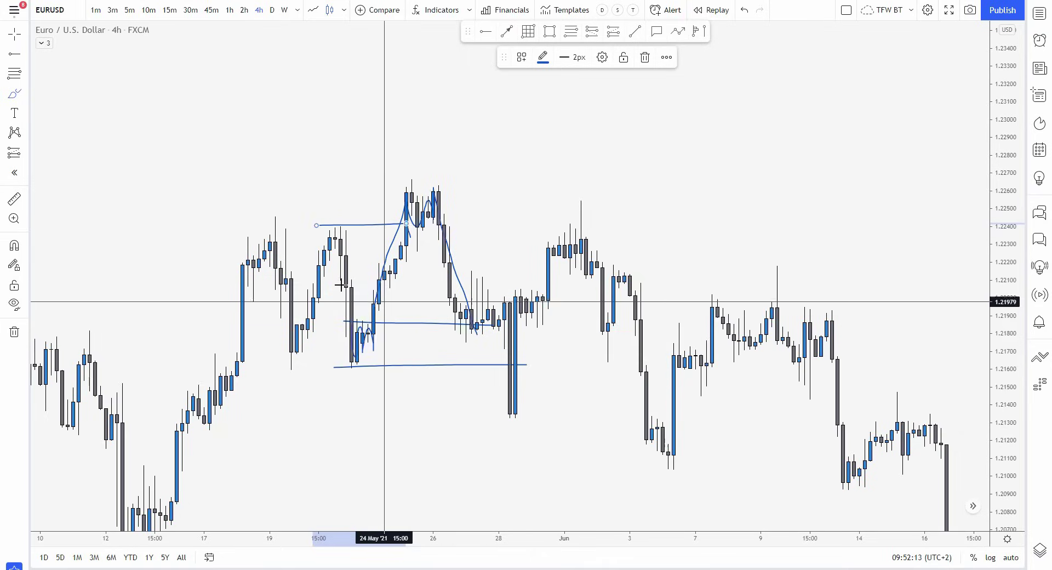
Undo all the brush strokes around the late-May rally and high.
{"action": "key", "text": "ctrl+z"}
{"action": "key", "text": "ctrl+z"}
{"action": "key", "text": "ctrl+z"}
{"action": "key", "text": "ctrl+z"}
{"action": "key", "text": "ctrl+z"}
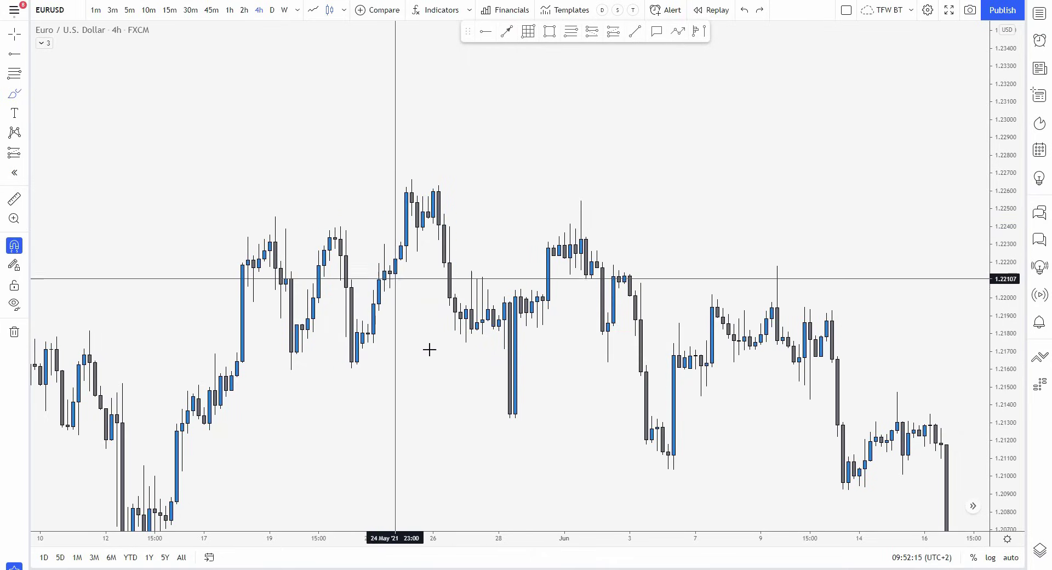
Mark the late-May low zone and high zone with paired horizontal brush lines, and trace the decline from the high.
{"action": "left_click_drag", "start_coordinate": [483, 335], "coordinate": [504, 335]}
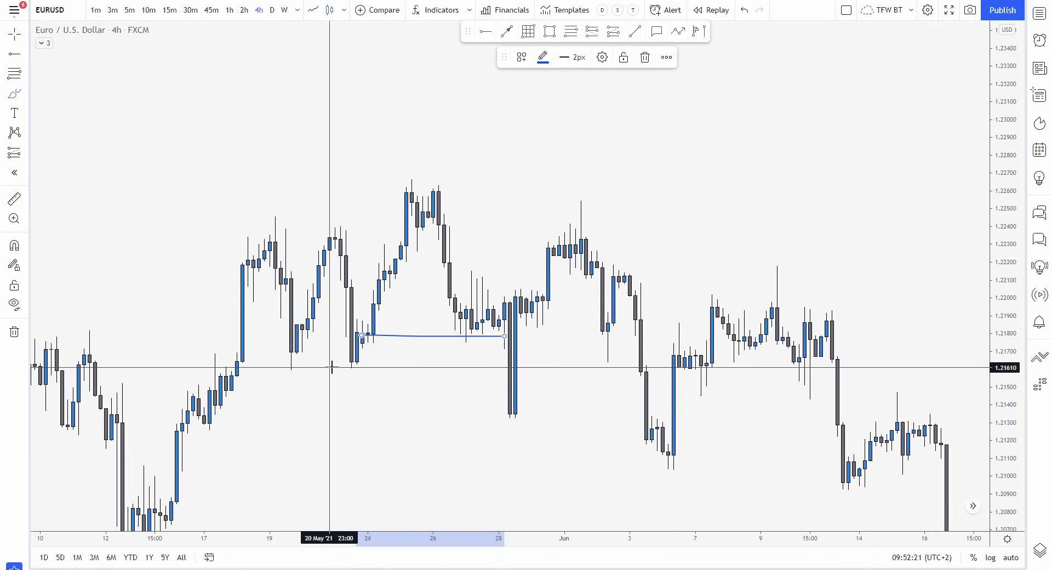
{"action": "left_click_drag", "start_coordinate": [331, 367], "coordinate": [464, 372]}
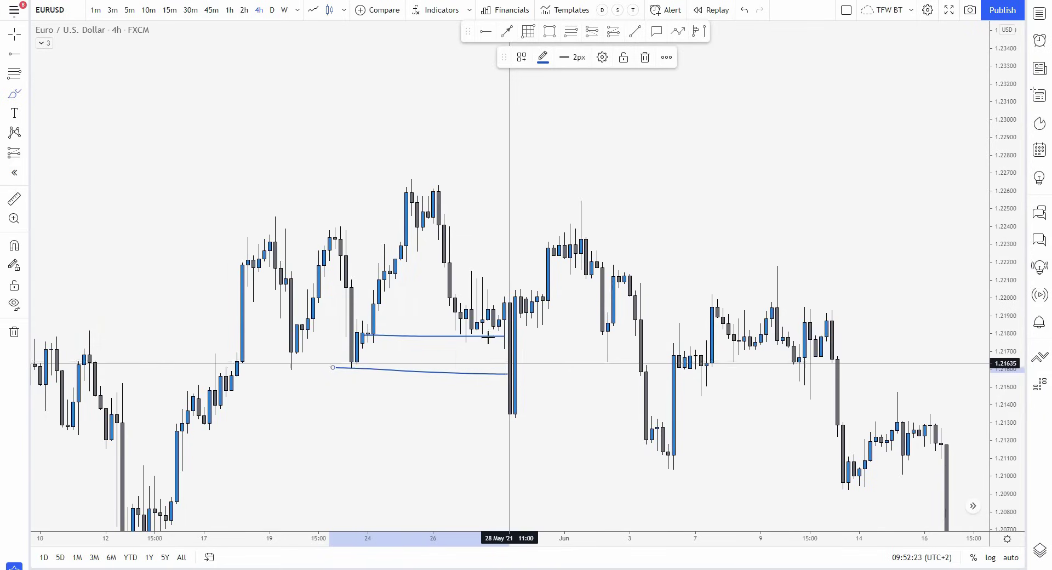
{"action": "mouse_move", "coordinate": [401, 183]}
{"action": "left_mouse_down"}
{"action": "mouse_move", "coordinate": [421, 189]}
{"action": "mouse_move", "coordinate": [460, 316]}
{"action": "left_mouse_up"}
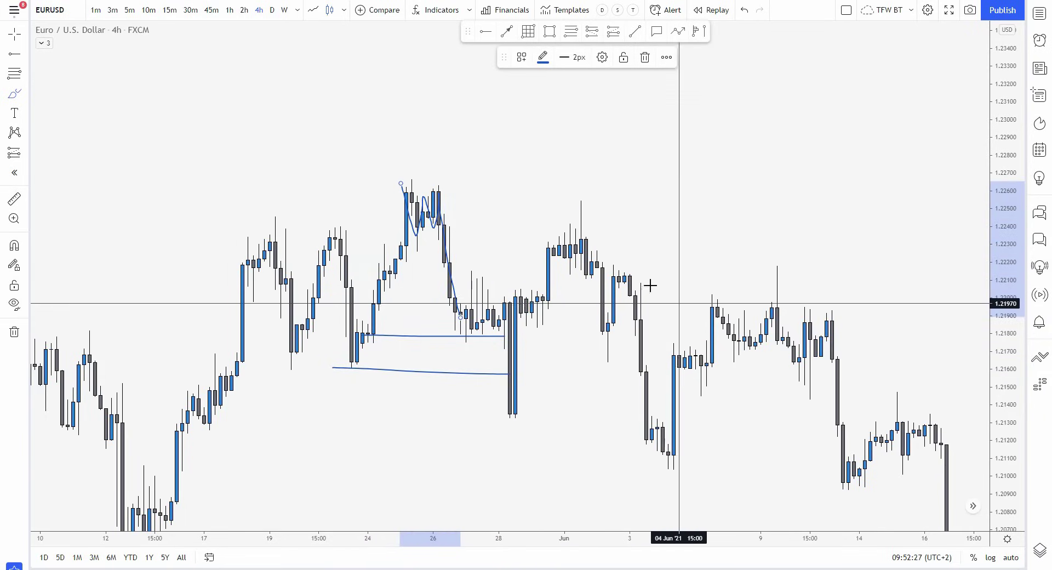
{"action": "left_click_drag", "start_coordinate": [383, 181], "coordinate": [642, 193]}
{"action": "left_click_drag", "start_coordinate": [386, 234], "coordinate": [647, 237]}
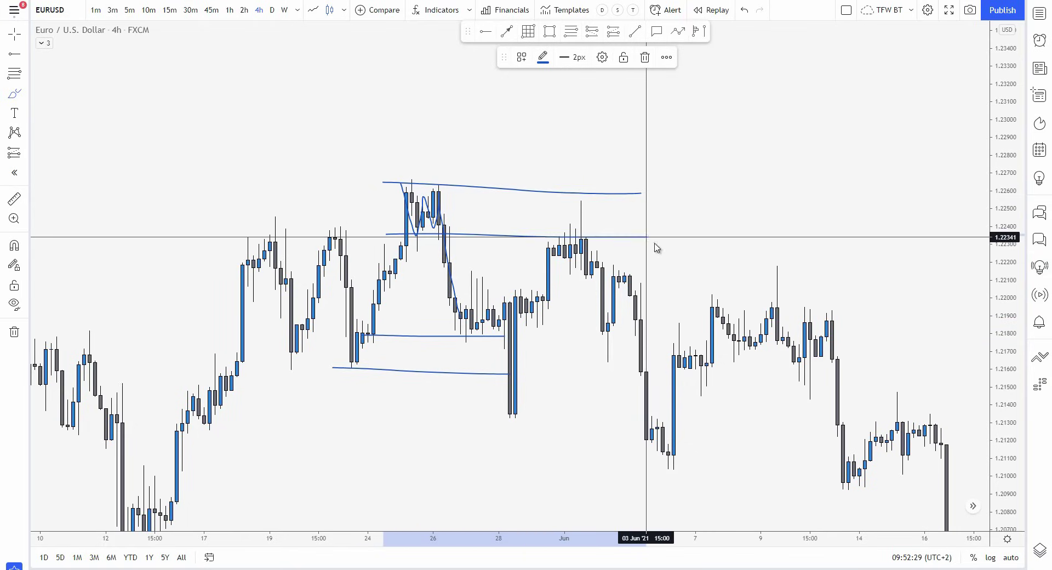
Undo the zone lines and the traced decline of the late-May swing.
{"action": "key", "text": "ctrl+z"}
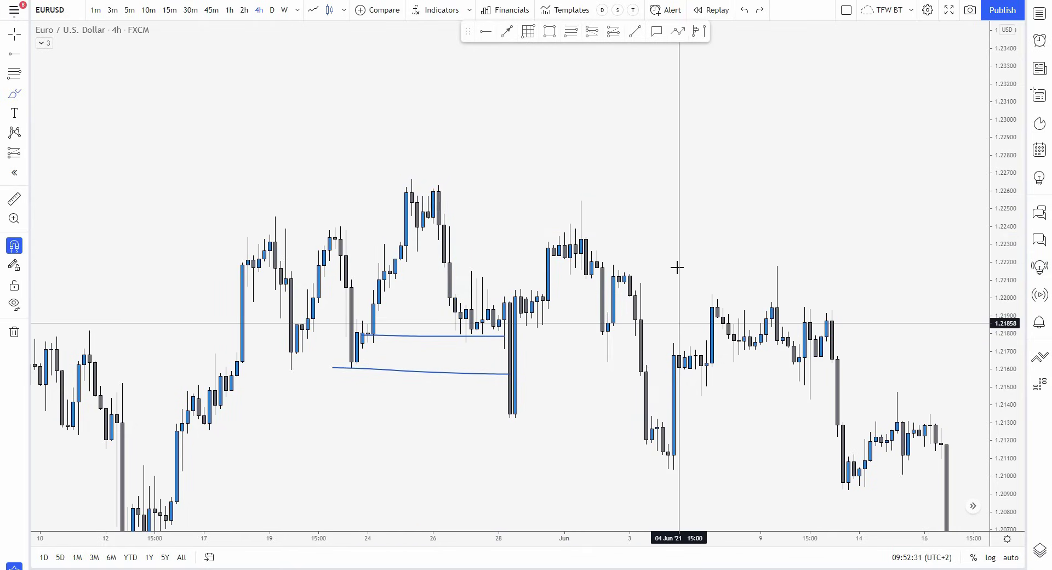
{"action": "key", "text": "ctrl+z"}
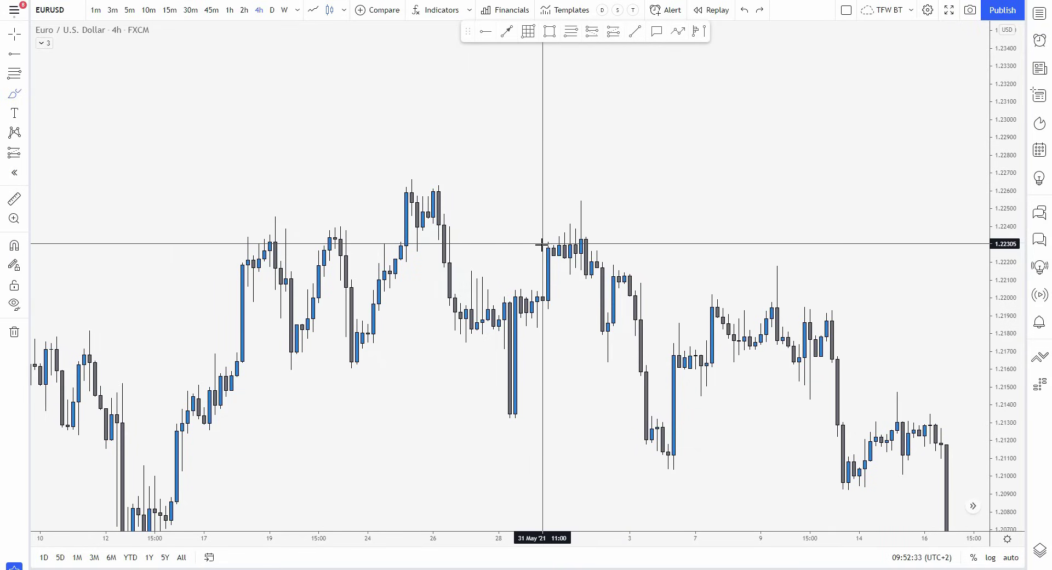
Trace the consolidation starting 31 May with a brush zigzag, its upward spike, and the drop to about 1.2168 on 2 June.
{"action": "left_click_drag", "start_coordinate": [542, 245], "coordinate": [575, 261]}
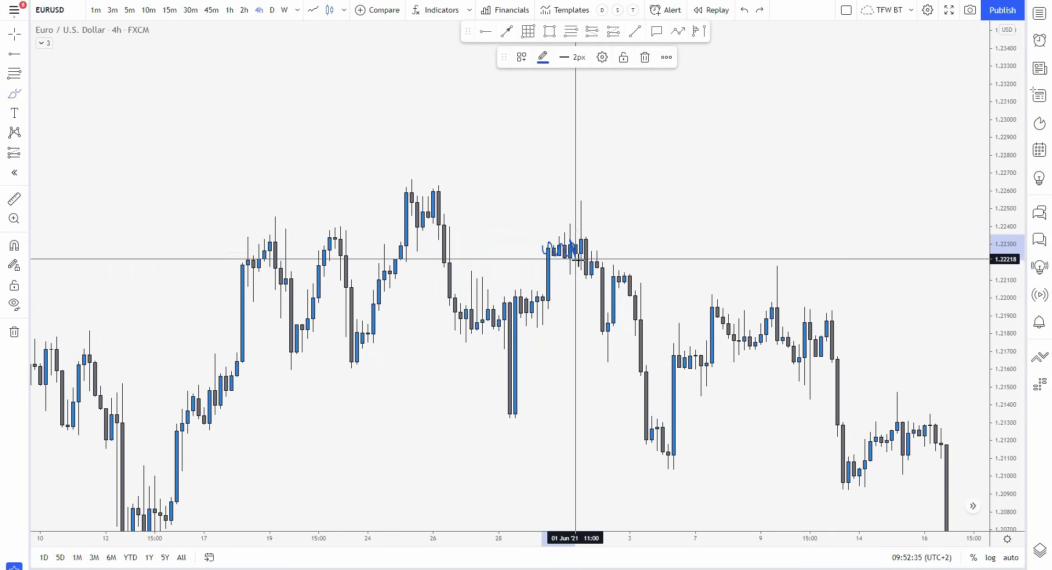
{"action": "left_click_drag", "start_coordinate": [583, 194], "coordinate": [596, 288]}
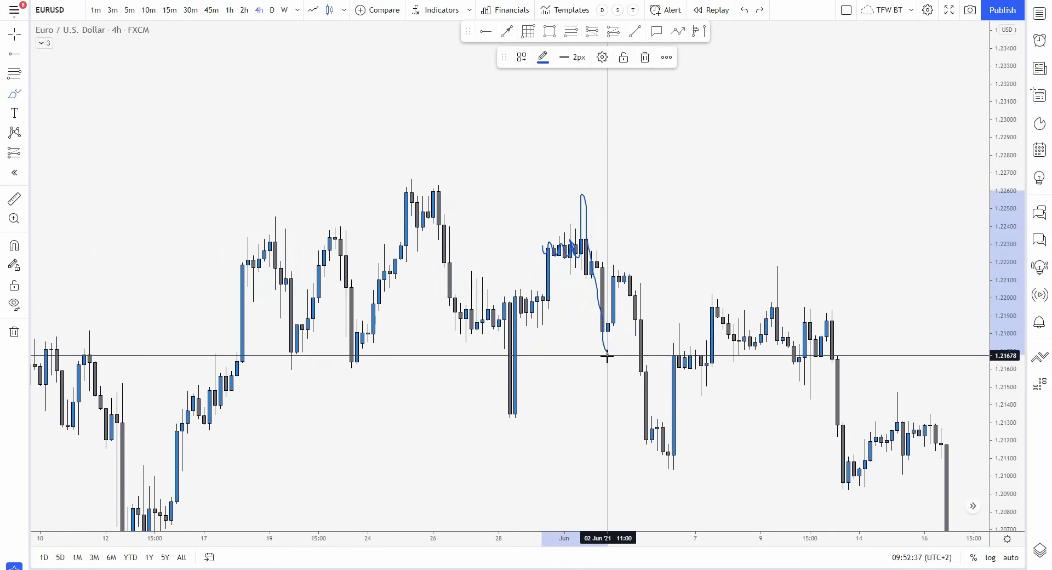
{"action": "left_click_drag", "start_coordinate": [607, 356], "coordinate": [607, 355]}
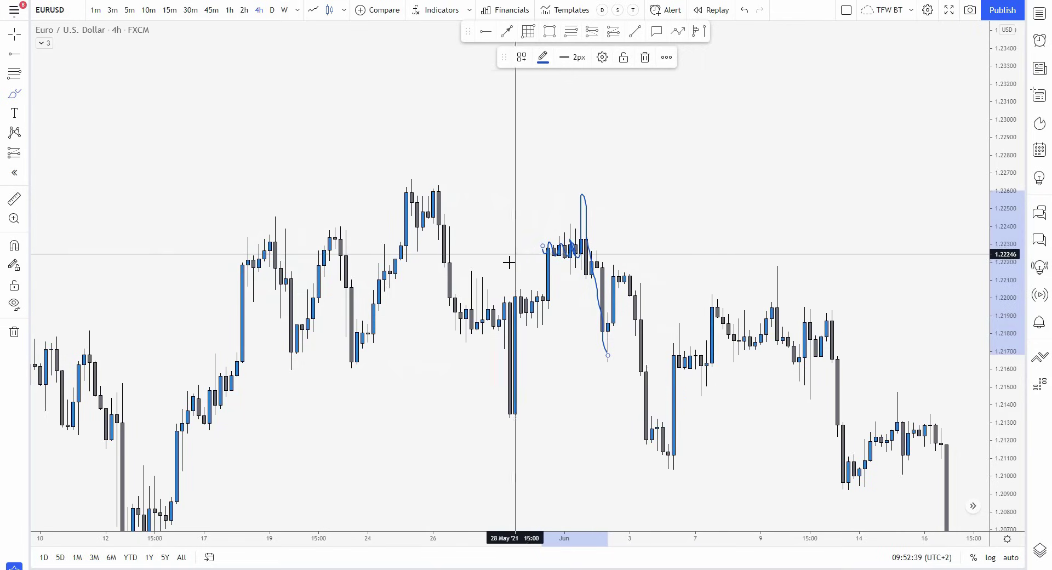
Bracket the early-June consolidation with horizontal brush lines at about 1.2253 and 1.2217, trace the 3 June decline, and underline the 28 May low.
{"action": "left_click_drag", "start_coordinate": [512, 268], "coordinate": [816, 268]}
{"action": "left_click_drag", "start_coordinate": [513, 204], "coordinate": [890, 203]}
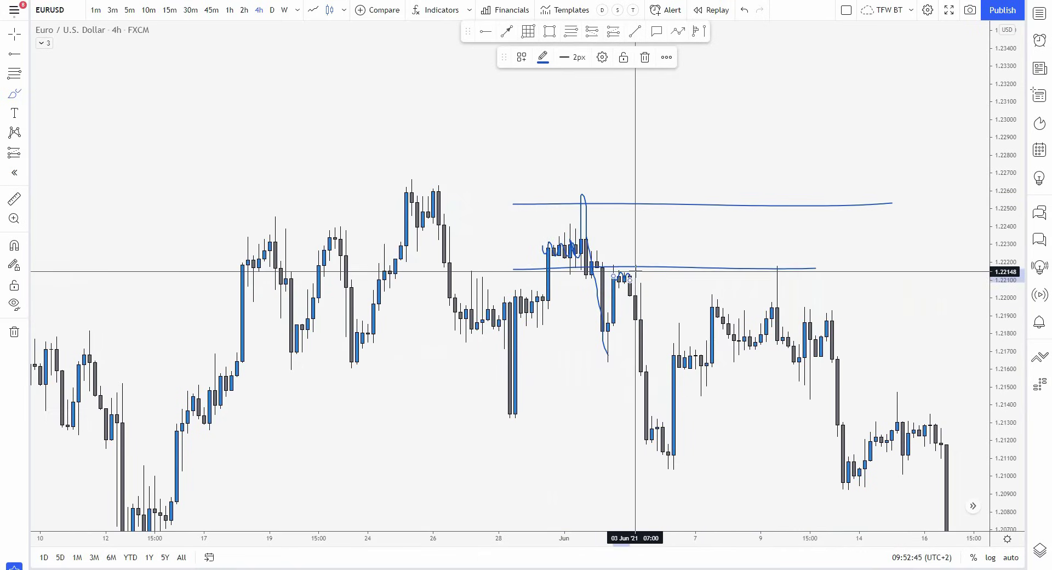
{"action": "left_click_drag", "start_coordinate": [630, 273], "coordinate": [679, 479]}
{"action": "left_click_drag", "start_coordinate": [496, 420], "coordinate": [635, 420]}
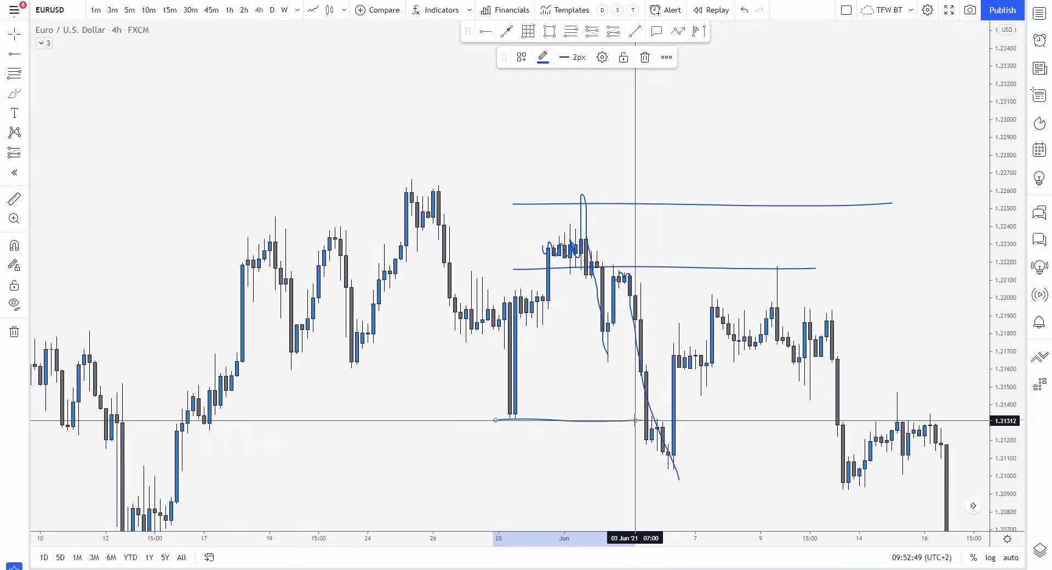
{"action": "left_click_drag", "start_coordinate": [603, 267], "coordinate": [815, 262]}
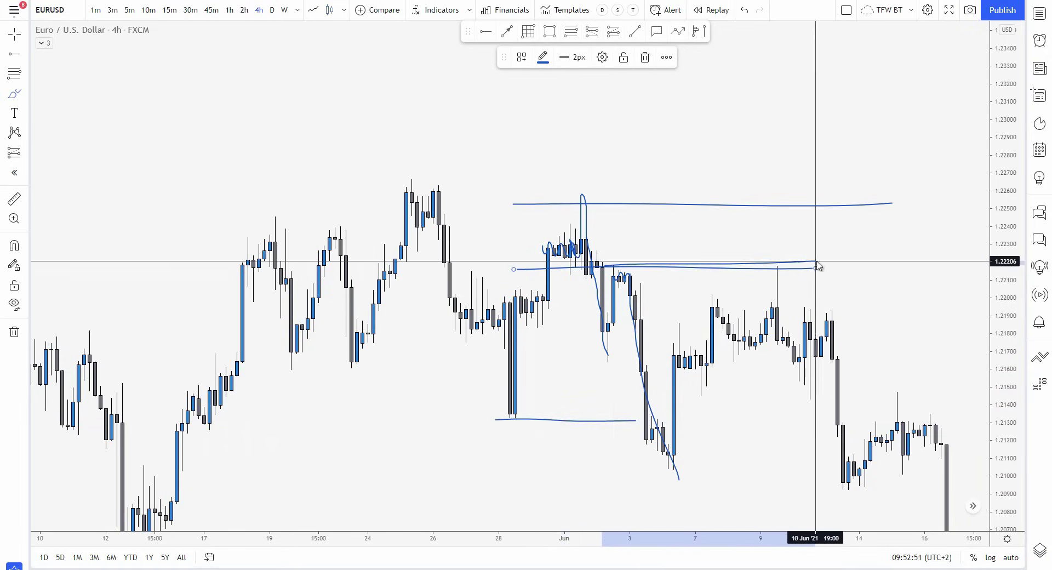
Undo all the brush strokes around the early-June consolidation and decline.
{"action": "key", "text": "ctrl+z"}
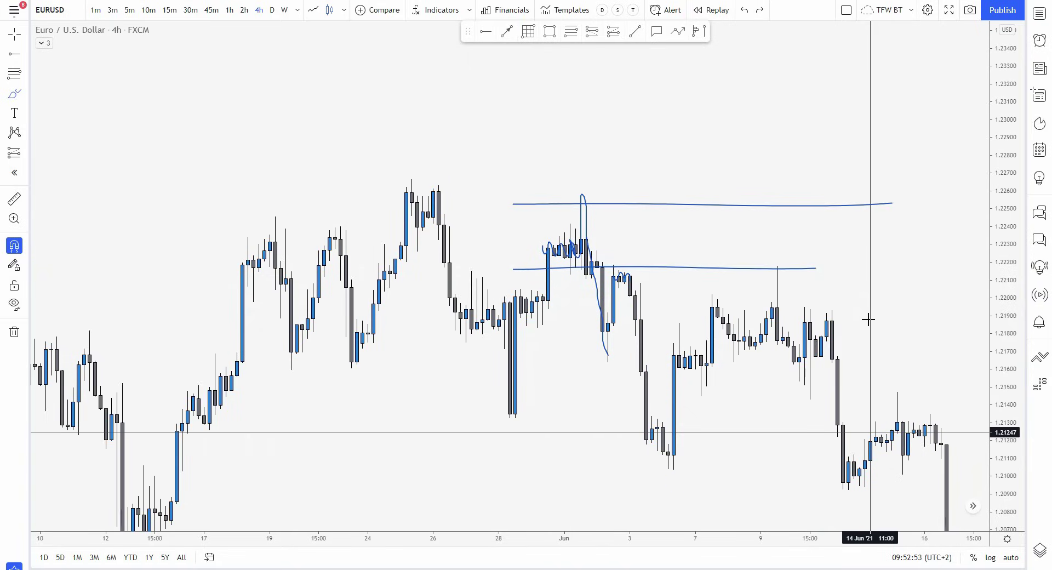
{"action": "left_click_drag", "start_coordinate": [869, 323], "coordinate": [723, 256]}
{"action": "scroll", "coordinate": [730, 257], "scroll_direction": "up", "scroll_amount": 1}
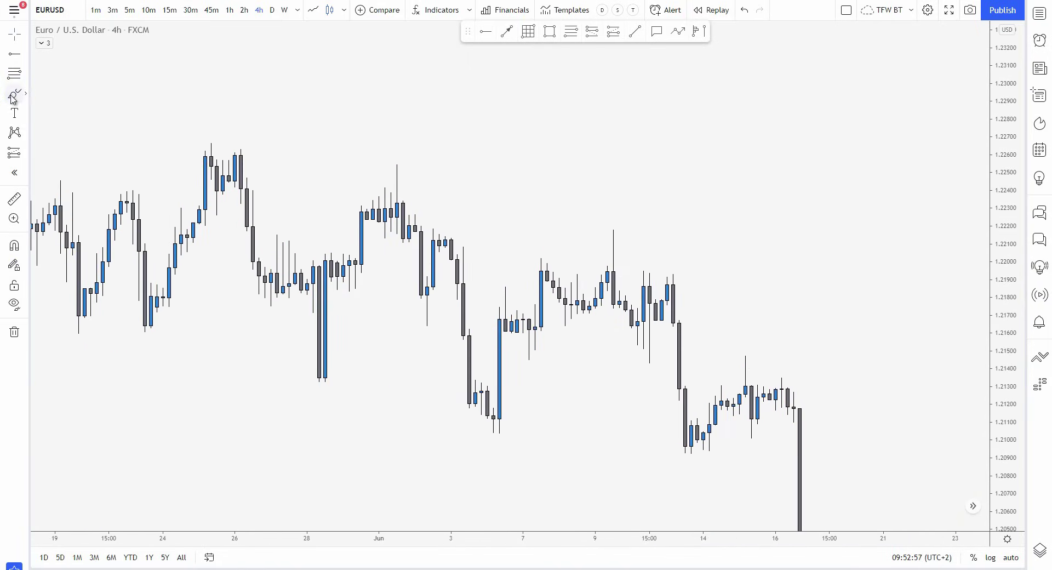
Trace the 7 to 11 June consolidation and its drop with brush strokes, and circle the 9 June upward spike.
{"action": "left_click_drag", "start_coordinate": [535, 273], "coordinate": [613, 255]}
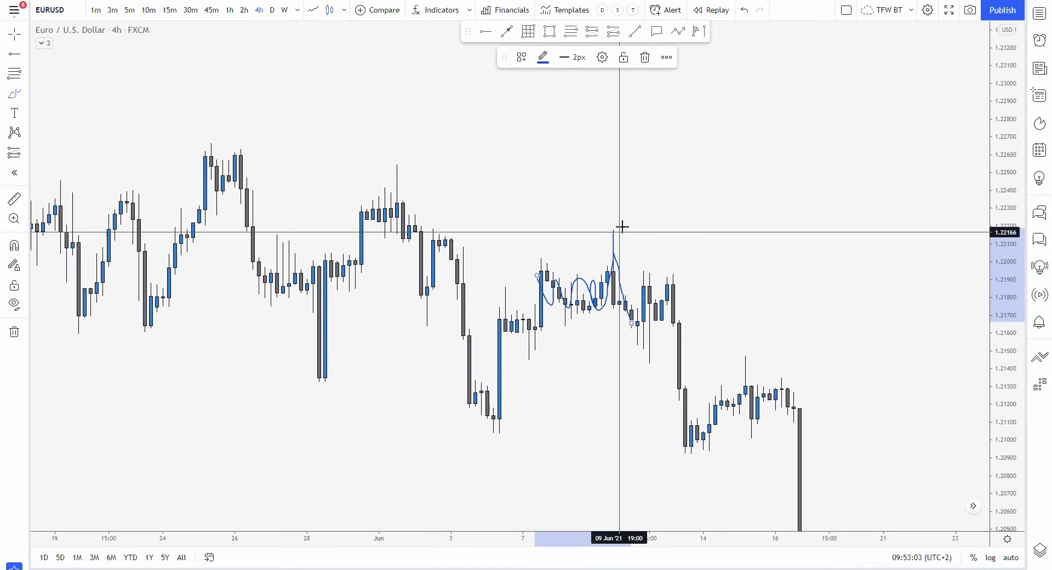
{"action": "mouse_move", "coordinate": [620, 225]}
{"action": "left_mouse_down"}
{"action": "mouse_move", "coordinate": [610, 234]}
{"action": "mouse_move", "coordinate": [625, 220]}
{"action": "left_mouse_up"}
{"action": "mouse_move", "coordinate": [607, 284]}
{"action": "left_mouse_down"}
{"action": "mouse_move", "coordinate": [670, 270]}
{"action": "mouse_move", "coordinate": [691, 445]}
{"action": "left_mouse_up"}
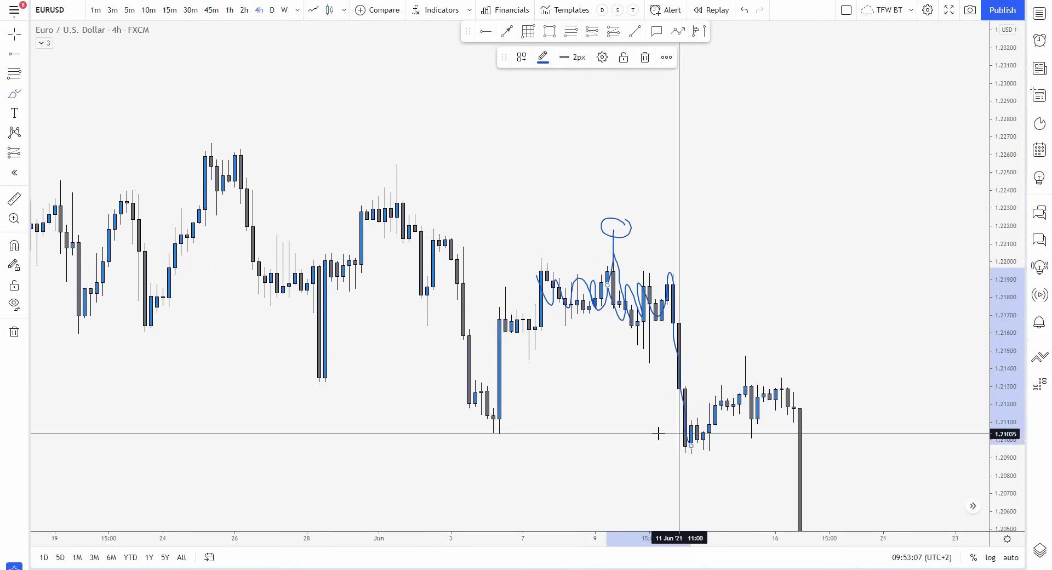
Underline the early-June low at about 1.2104 and bracket the 7 to 11 June consolidation with two horizontal brush lines.
{"action": "left_click_drag", "start_coordinate": [472, 433], "coordinate": [697, 430]}
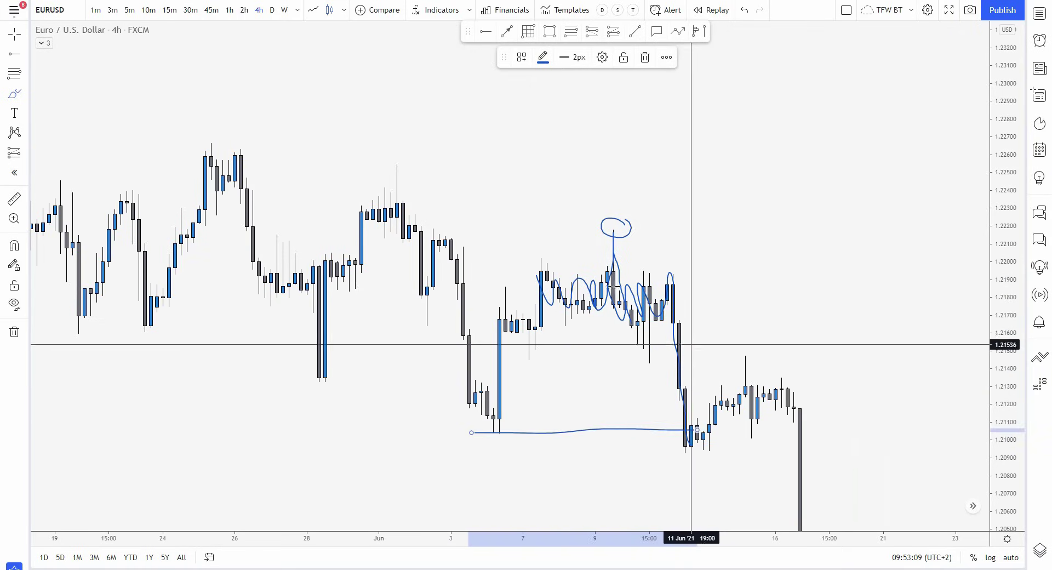
{"action": "left_click_drag", "start_coordinate": [500, 270], "coordinate": [859, 262]}
{"action": "left_click_drag", "start_coordinate": [513, 344], "coordinate": [859, 349]}
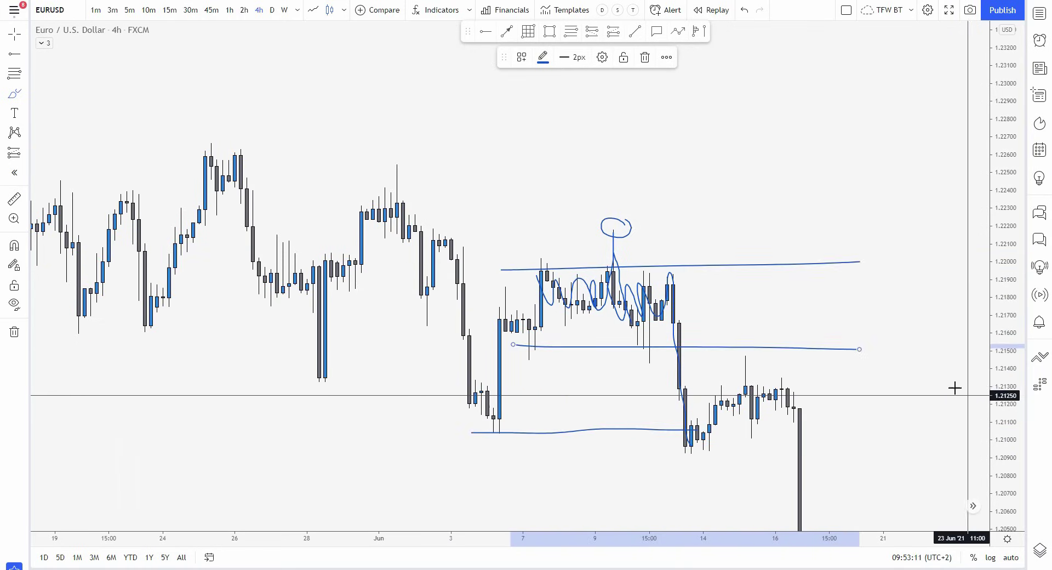
Undo all the brush strokes around the 7 to 11 June consolidation.
{"action": "key", "text": "ctrl+z"}
{"action": "key", "text": "ctrl+z"}
{"action": "key", "text": "ctrl+z"}
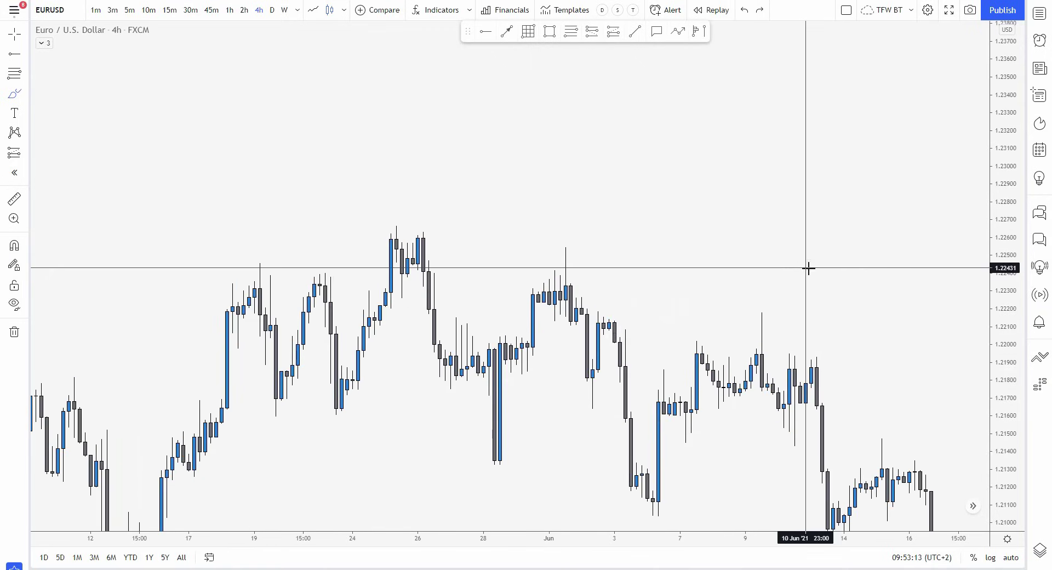
{"action": "left_click_drag", "start_coordinate": [903, 295], "coordinate": [639, 194]}
{"action": "key", "text": "ctrl+z"}
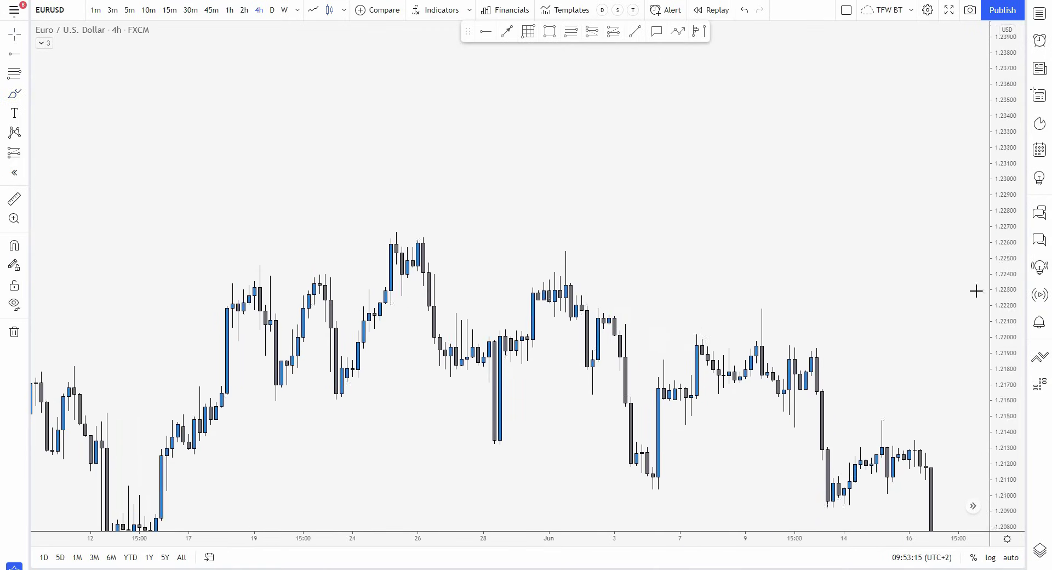
Draw a rectangle zone from 10 June 07:00 to 25 June 19:00 between about 1.2167 and 1.2195.
{"action": "left_click_drag", "start_coordinate": [975, 288], "coordinate": [717, 188]}
{"action": "left_click_drag", "start_coordinate": [994, 346], "coordinate": [994, 244]}
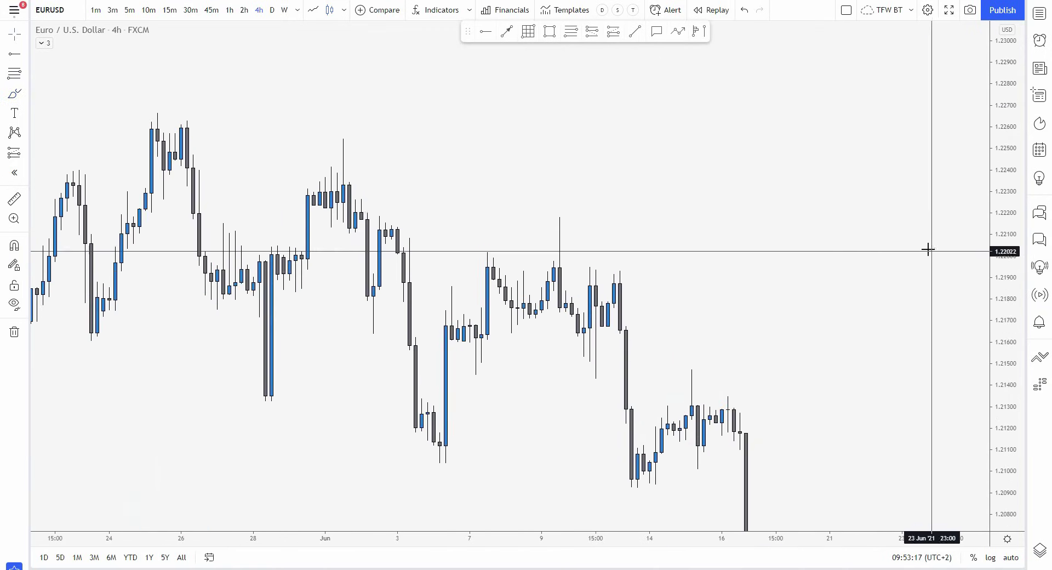
{"action": "left_click_drag", "start_coordinate": [929, 249], "coordinate": [895, 233]}
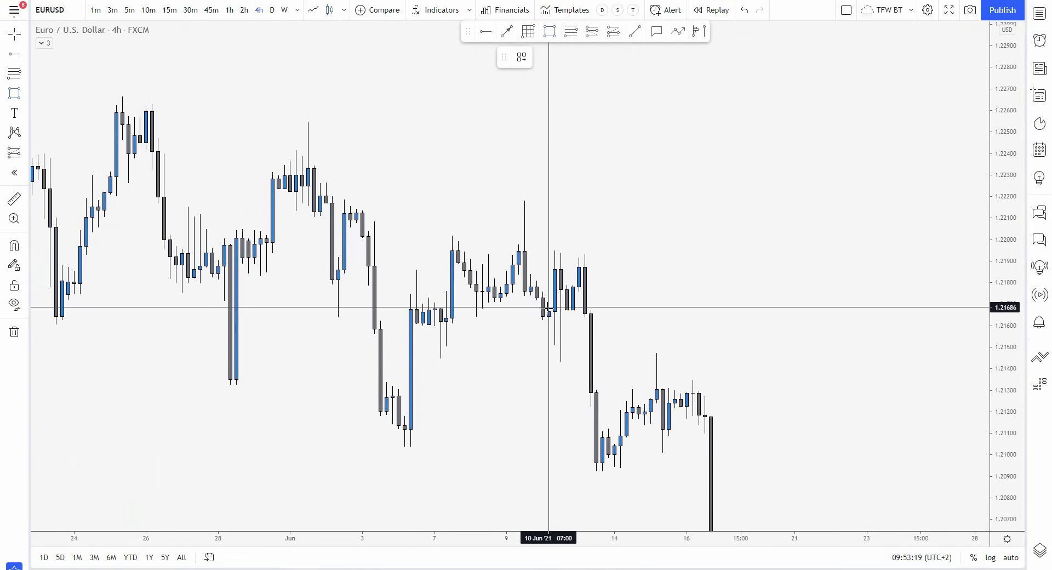
{"action": "mouse_move", "coordinate": [548, 310]}
{"action": "left_mouse_down"}
{"action": "mouse_move", "coordinate": [922, 270]}
{"action": "mouse_move", "coordinate": [962, 253]}
{"action": "left_mouse_up"}
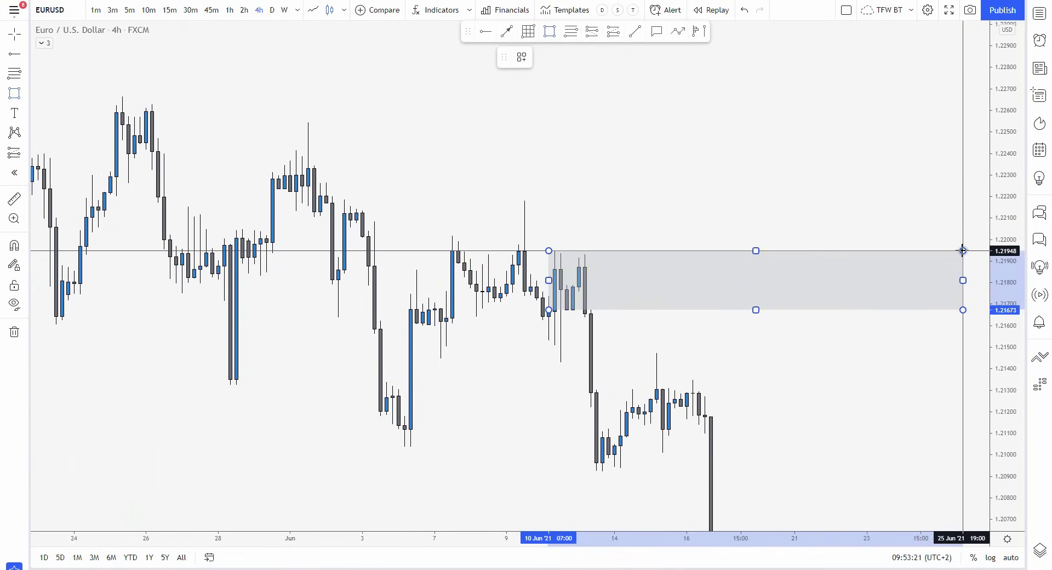
{"action": "left_click", "coordinate": [962, 251]}
{"action": "left_click", "coordinate": [852, 211]}
Draw a rectangle zone from 1 June 19:00 to 10 June 11:00 between 1.2206 and about 1.2226.
{"action": "left_click_drag", "start_coordinate": [517, 164], "coordinate": [600, 241]}
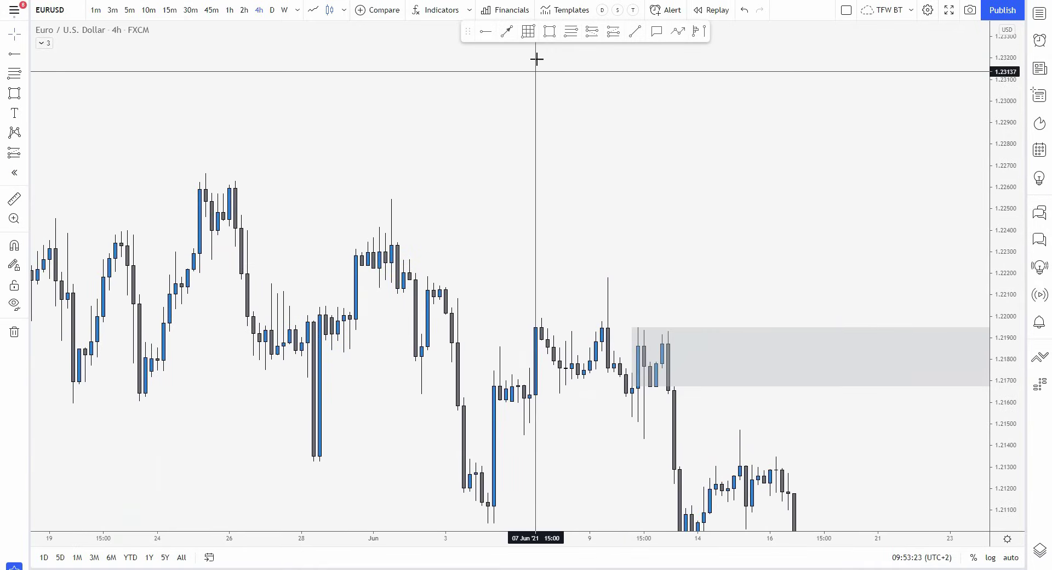
{"action": "left_click_drag", "start_coordinate": [469, 301], "coordinate": [620, 285]}
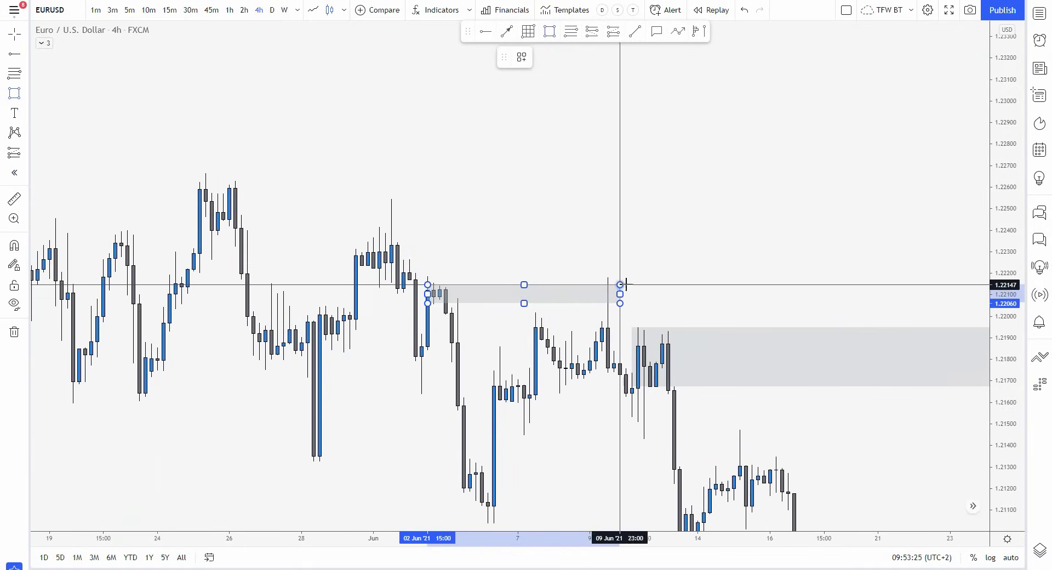
{"action": "left_click", "coordinate": [638, 282]}
{"action": "left_click", "coordinate": [646, 258]}
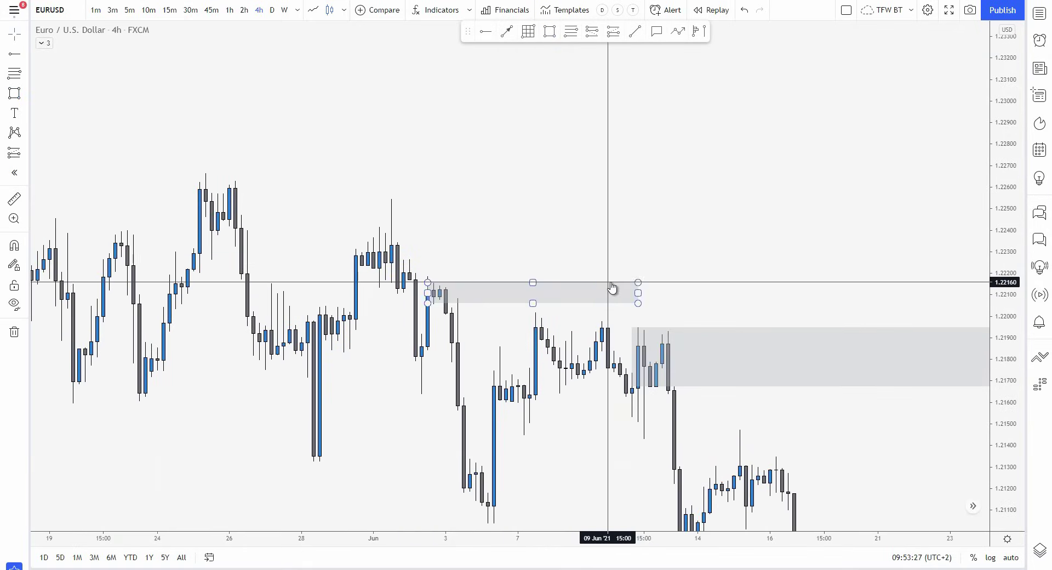
{"action": "left_click", "coordinate": [612, 287]}
{"action": "left_click_drag", "start_coordinate": [427, 275], "coordinate": [397, 260]}
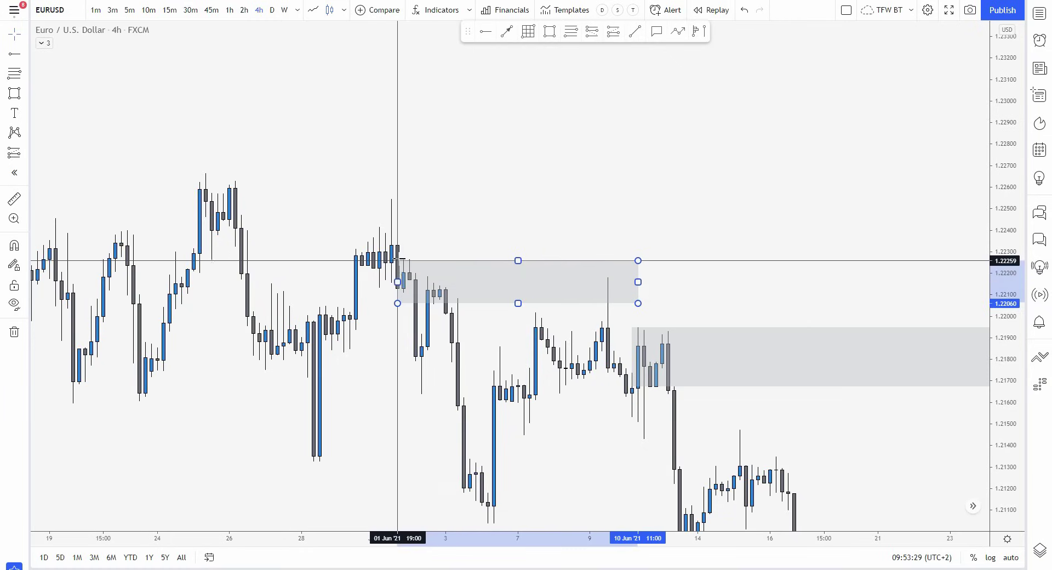
{"action": "left_click", "coordinate": [410, 244]}
Draw a rectangle zone from the 25 May high into early June, between about 1.2226 and 1.2267.
{"action": "left_click_drag", "start_coordinate": [471, 215], "coordinate": [669, 258]}
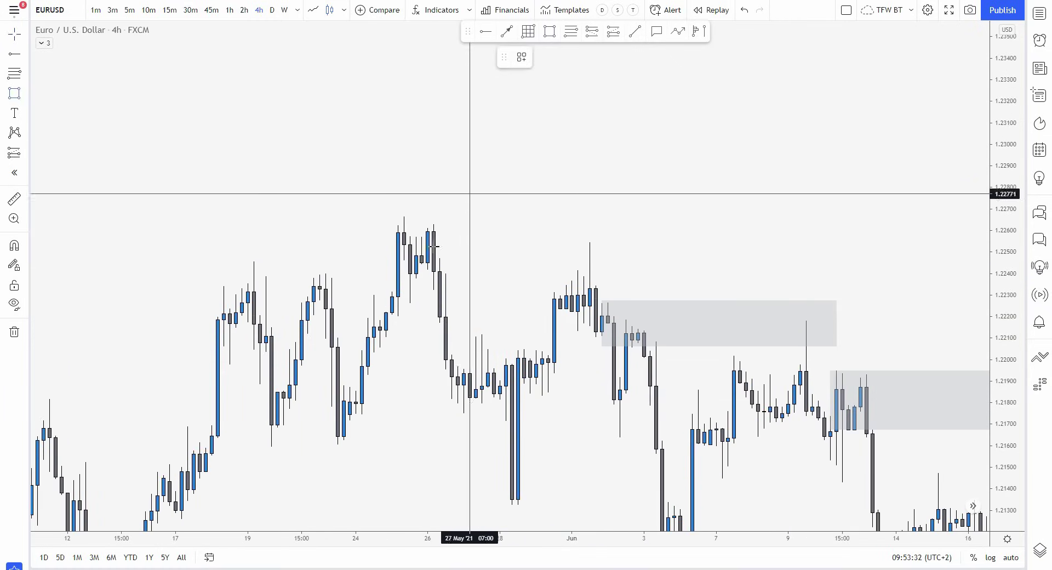
{"action": "left_click", "coordinate": [398, 303]}
{"action": "left_click", "coordinate": [698, 219]}
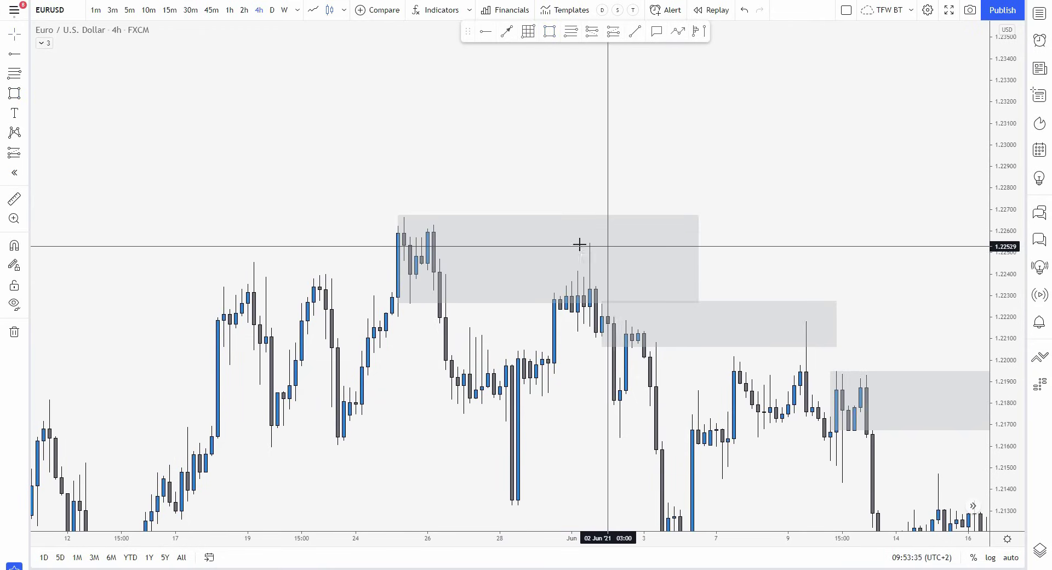
Draw a rectangle zone over the 21 May low, from 21 May 11:00 to 27 May 19:00 between about 1.2160 and 1.2188.
{"action": "left_click_drag", "start_coordinate": [432, 403], "coordinate": [573, 393]}
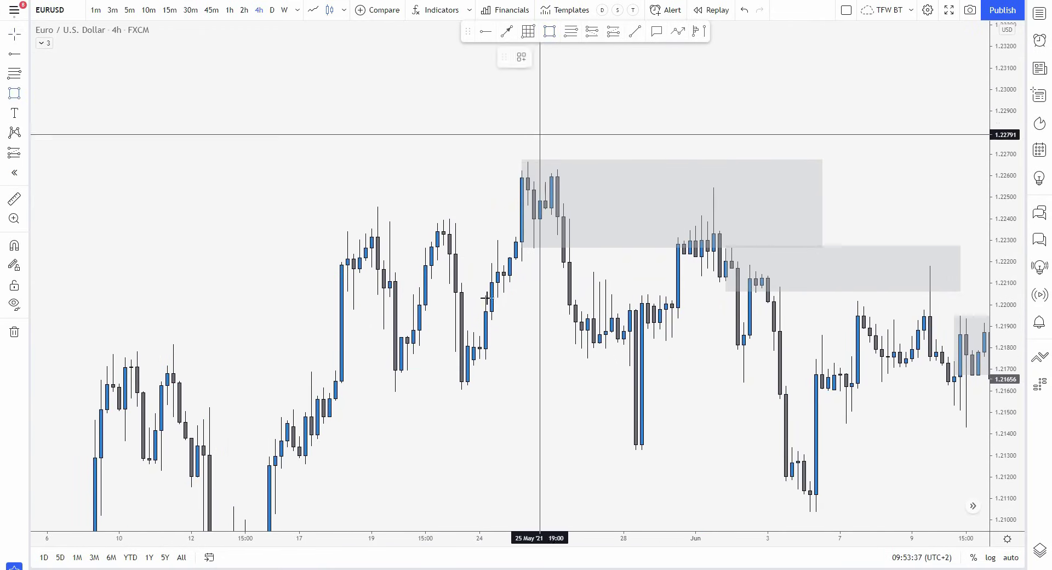
{"action": "left_click", "coordinate": [456, 331]}
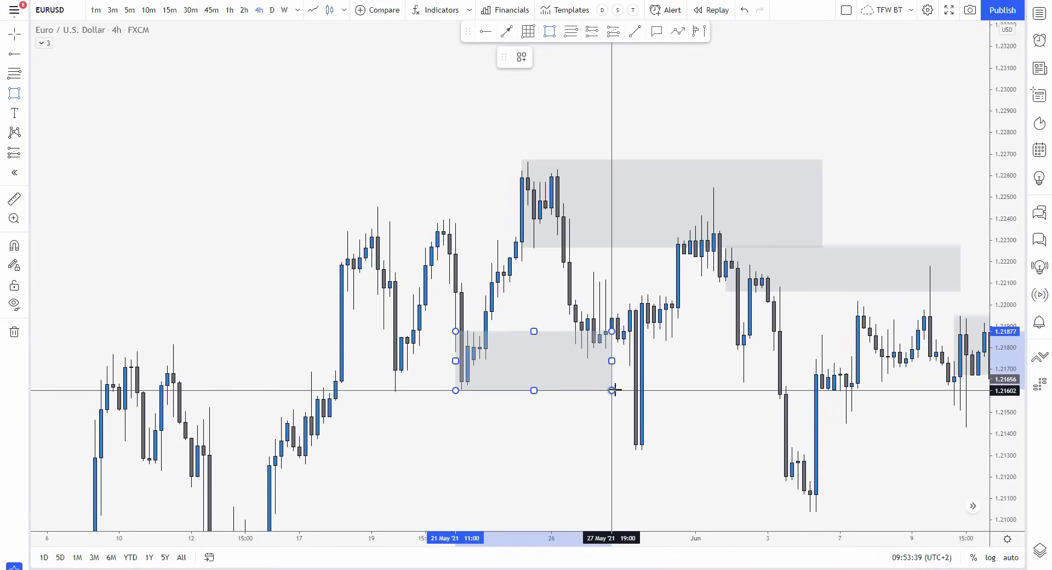
{"action": "left_click", "coordinate": [615, 390]}
Try a narrower rectangle inside the 21 May zone, from 23 May 23:00 to 27 May 15:00 between about 1.2174 and 1.2186.
{"action": "left_click_drag", "start_coordinate": [570, 427], "coordinate": [763, 430]}
{"action": "scroll", "coordinate": [996, 432], "scroll_direction": "up", "scroll_amount": 5}
{"action": "left_click_drag", "start_coordinate": [996, 432], "coordinate": [942, 355]}
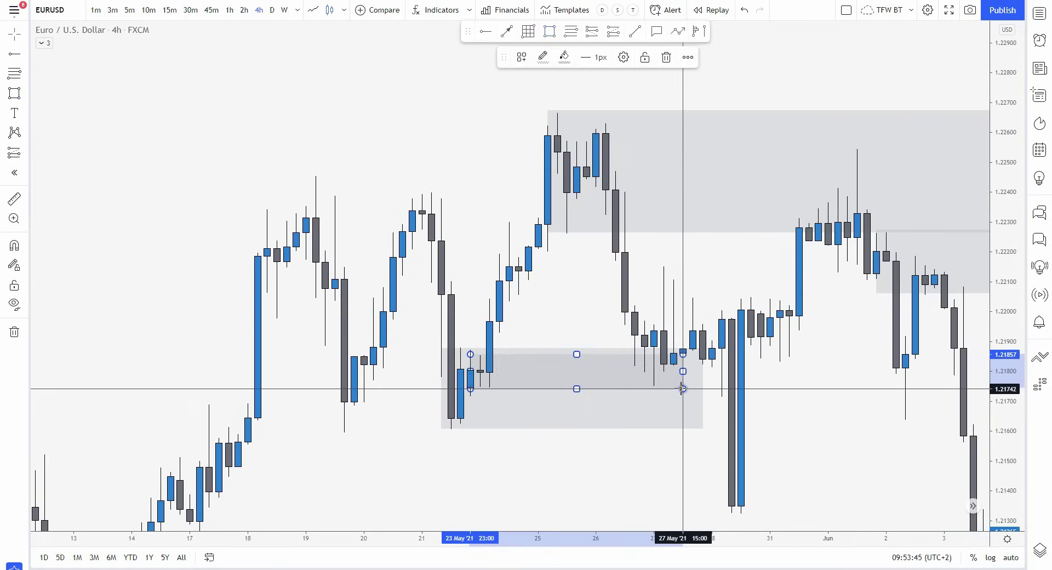
{"action": "left_click", "coordinate": [683, 388]}
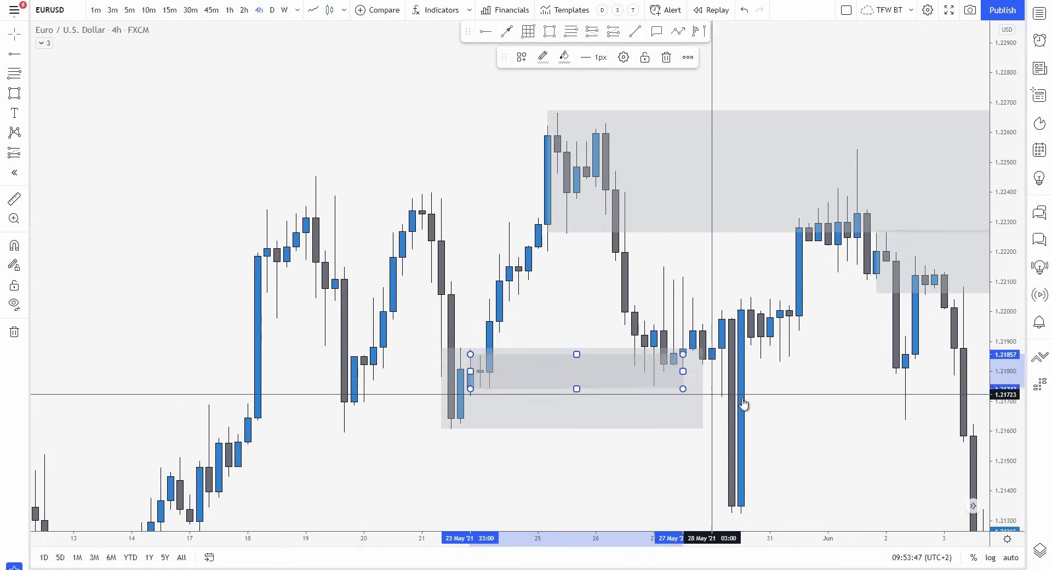
{"action": "key", "text": "ctrl+z"}
{"action": "key", "text": "ctrl+z"}
{"action": "key", "text": "ctrl+z"}
Trace the mid-May consolidation, its downward spike and the rally with the brush, and mark the prior high at about 1.2182 with a line.
{"action": "left_click_drag", "start_coordinate": [627, 458], "coordinate": [796, 285]}
{"action": "mouse_move", "coordinate": [603, 344]}
{"action": "left_mouse_down"}
{"action": "mouse_move", "coordinate": [746, 308]}
{"action": "mouse_move", "coordinate": [709, 290]}
{"action": "left_mouse_up"}
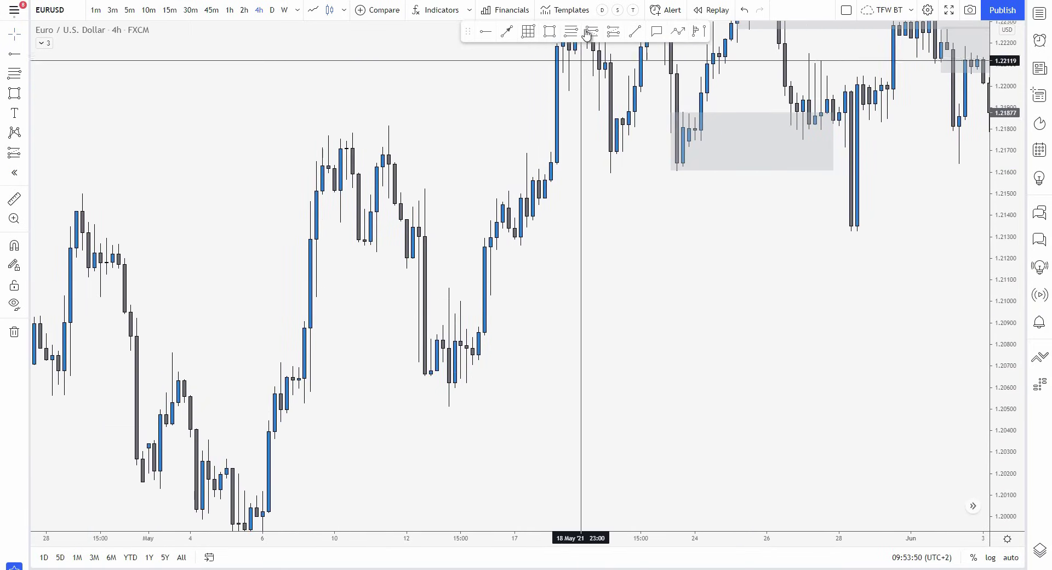
{"action": "left_click", "coordinate": [27, 96]}
{"action": "left_click", "coordinate": [61, 92]}
{"action": "mouse_move", "coordinate": [418, 334]}
{"action": "left_mouse_down"}
{"action": "mouse_move", "coordinate": [430, 366]}
{"action": "mouse_move", "coordinate": [443, 342]}
{"action": "left_mouse_up"}
{"action": "mouse_move", "coordinate": [453, 409]}
{"action": "left_mouse_down"}
{"action": "mouse_move", "coordinate": [458, 340]}
{"action": "mouse_move", "coordinate": [474, 329]}
{"action": "mouse_move", "coordinate": [503, 156]}
{"action": "left_mouse_up"}
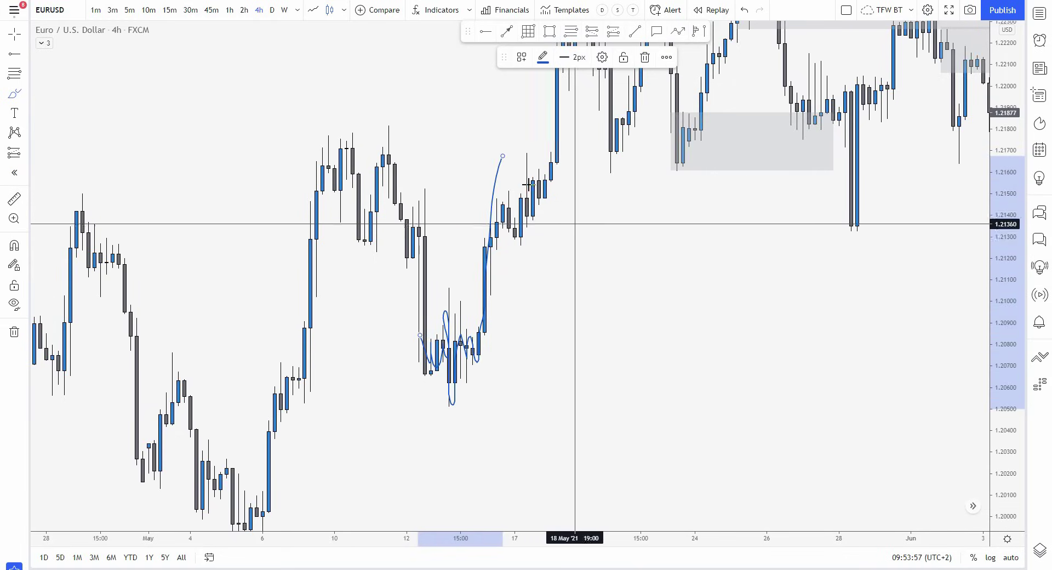
{"action": "left_click_drag", "start_coordinate": [372, 126], "coordinate": [563, 125]}
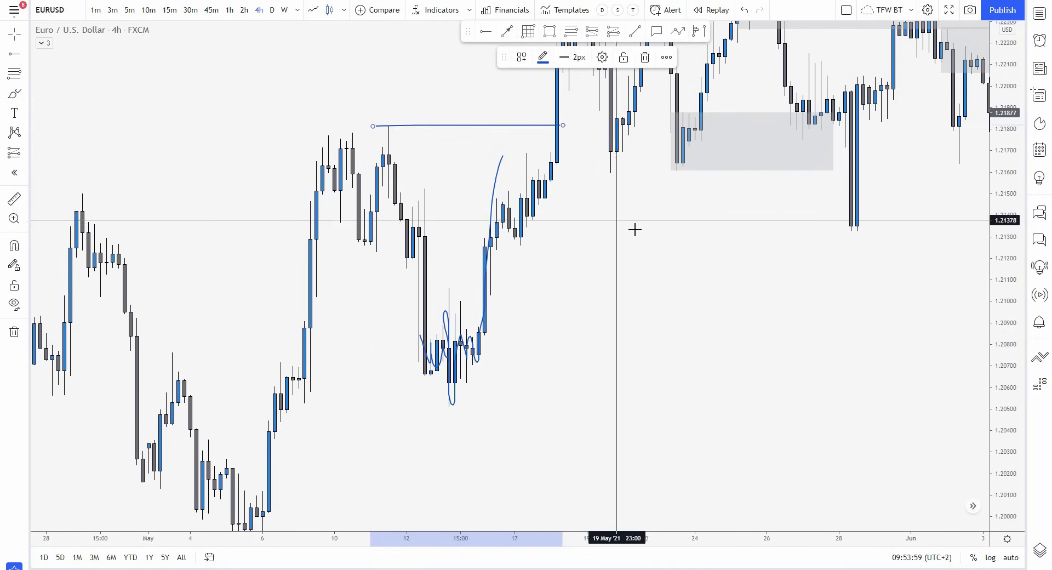
Undo the high line and the traced mid-May consolidation and rally.
{"action": "scroll", "coordinate": [907, 327], "scroll_direction": "down", "scroll_amount": 3}
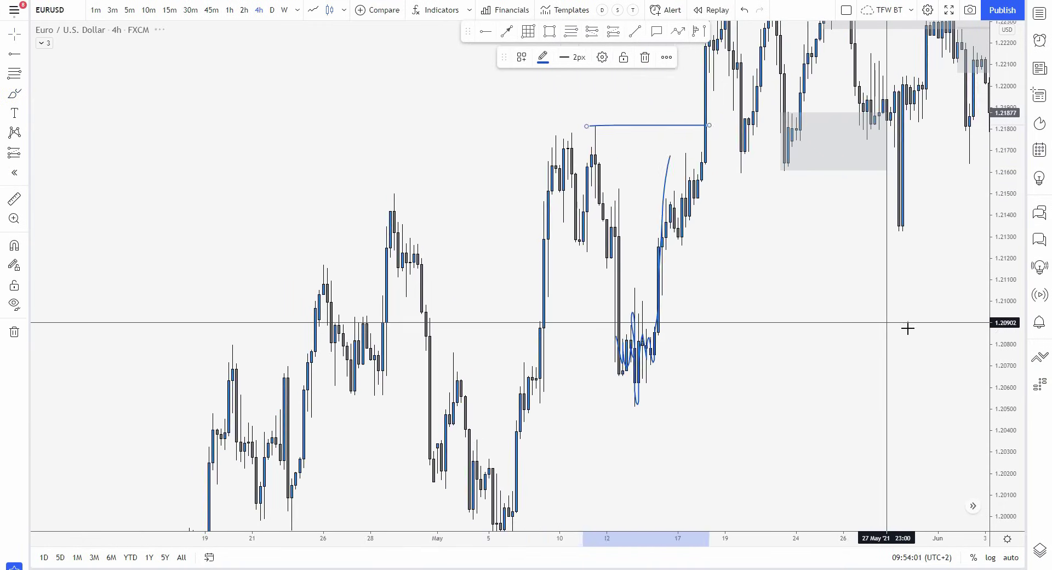
{"action": "left_click_drag", "start_coordinate": [907, 327], "coordinate": [491, 352]}
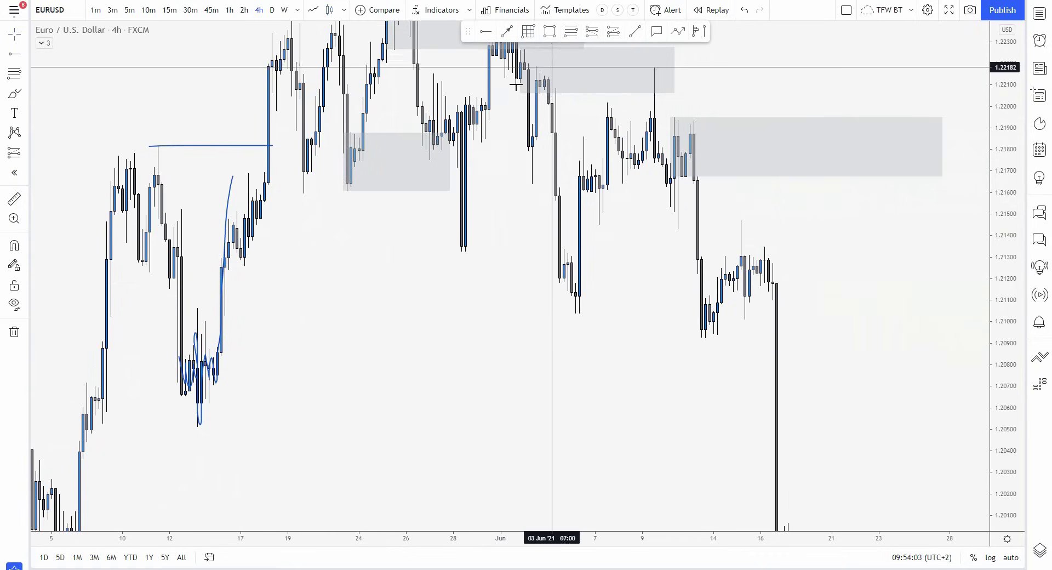
{"action": "key", "text": "ctrl+z"}
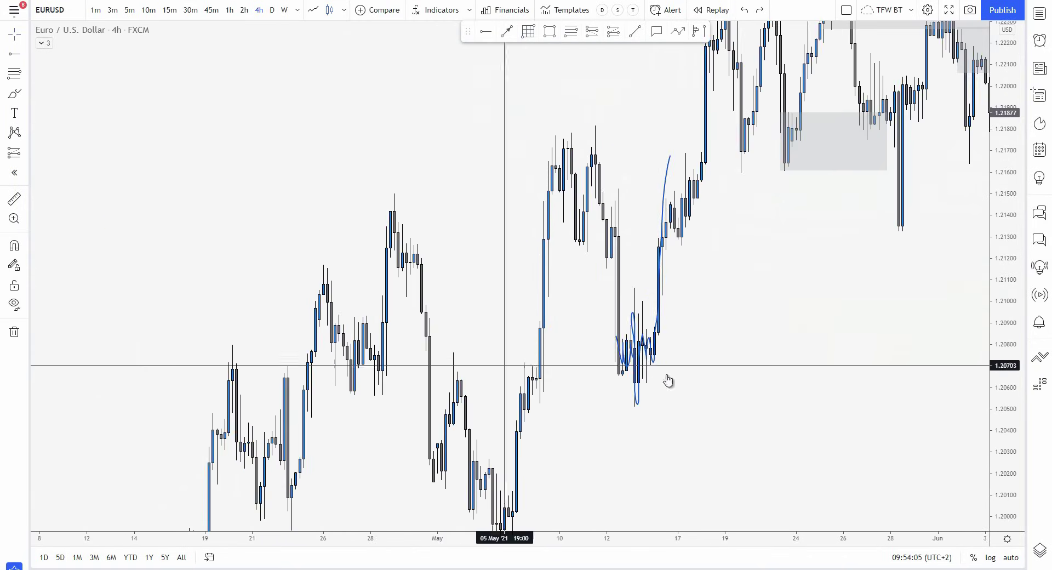
{"action": "key", "text": "ctrl+z"}
Draw a rectangle zone over the mid-May consolidation, extending to 16 June between about 1.2051 and 1.2106.
{"action": "left_click_drag", "start_coordinate": [890, 370], "coordinate": [317, 406]}
{"action": "mouse_move", "coordinate": [1006, 235]}
{"action": "left_mouse_down"}
{"action": "mouse_move", "coordinate": [1005, 301]}
{"action": "mouse_move", "coordinate": [980, 361]}
{"action": "left_mouse_up"}
{"action": "left_click_drag", "start_coordinate": [690, 275], "coordinate": [732, 277]}
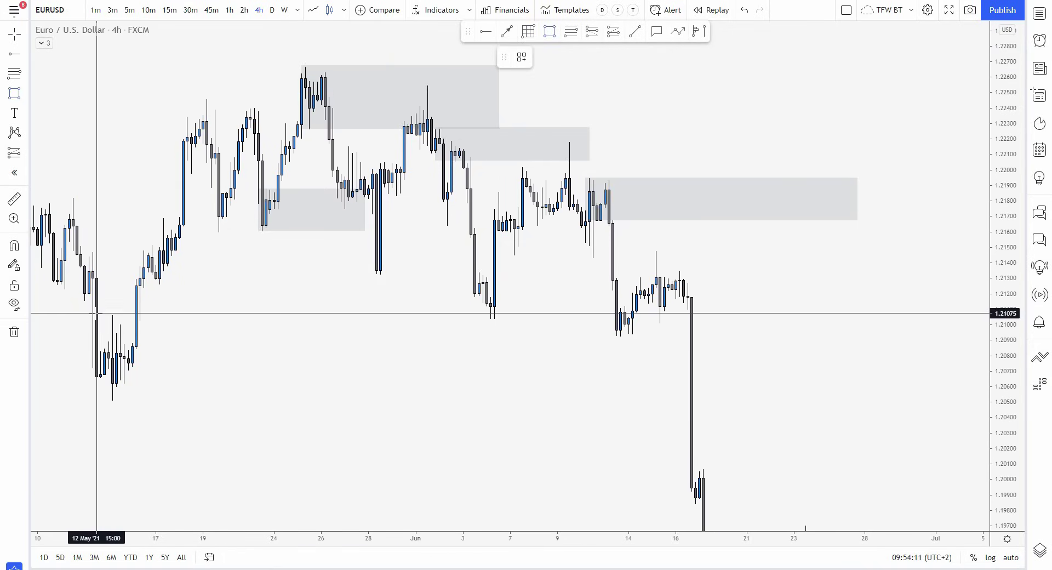
{"action": "left_click", "coordinate": [676, 400]}
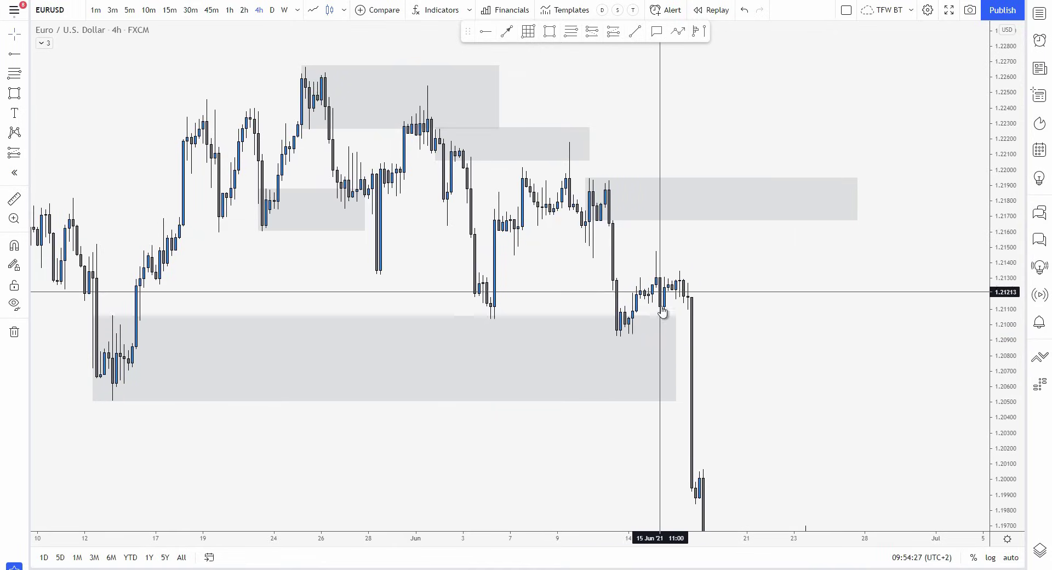
Trace the 11 to 15 June consolidation, rally and pullback with the brush, and mark the consolidation's upper edge at about 1.2106 with a line.
{"action": "left_click_drag", "start_coordinate": [834, 348], "coordinate": [942, 374]}
{"action": "scroll", "coordinate": [942, 374], "scroll_direction": "up", "scroll_amount": 7}
{"action": "left_click_drag", "start_coordinate": [1007, 434], "coordinate": [1008, 205]}
{"action": "scroll", "coordinate": [698, 328], "scroll_direction": "up", "scroll_amount": 2}
{"action": "left_click_drag", "start_coordinate": [679, 375], "coordinate": [780, 299]}
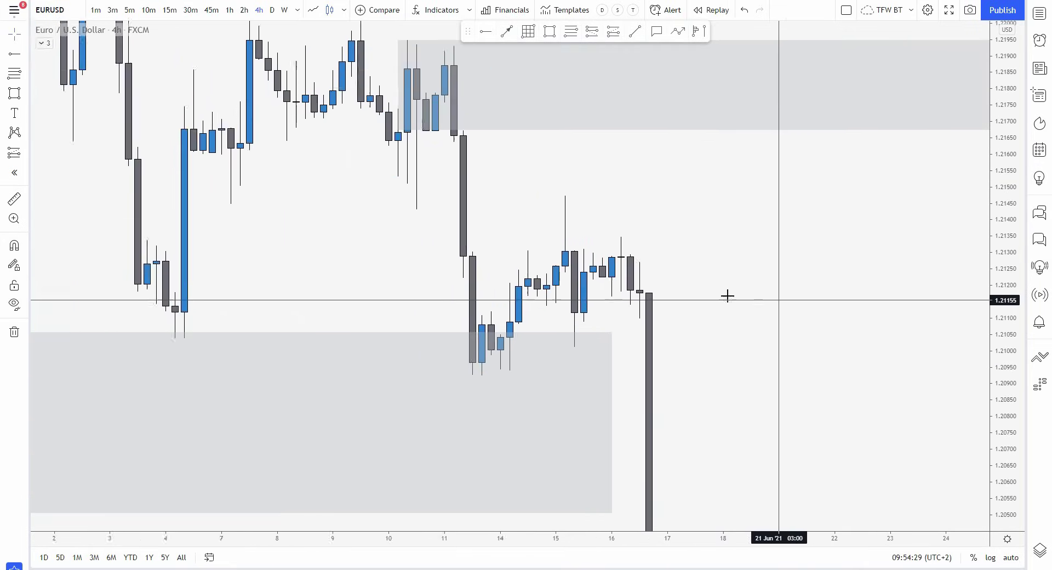
{"action": "scroll", "coordinate": [728, 297], "scroll_direction": "up", "scroll_amount": 1}
{"action": "left_click", "coordinate": [23, 97]}
{"action": "left_click", "coordinate": [50, 94]}
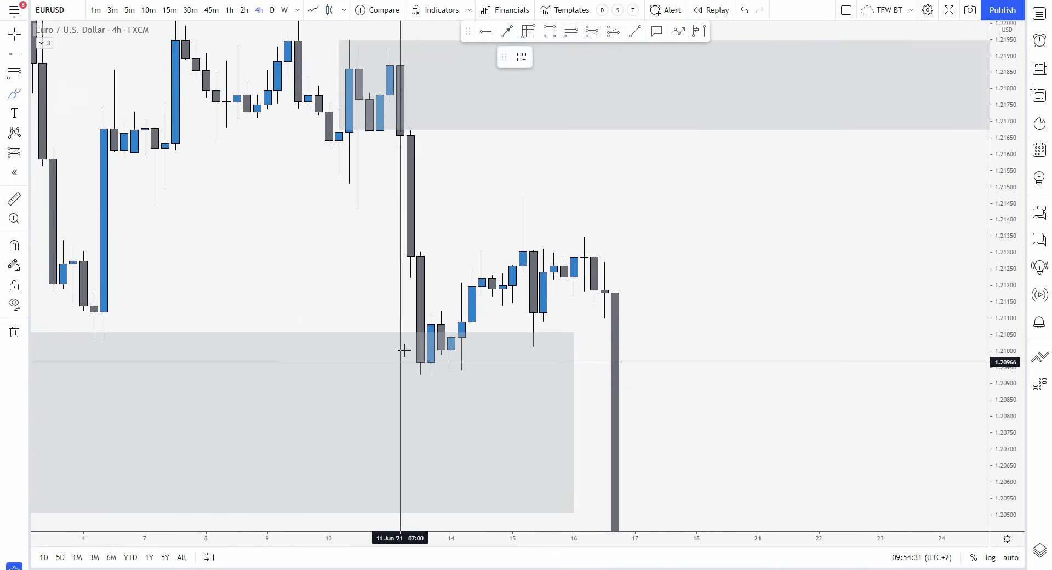
{"action": "mouse_move", "coordinate": [411, 332]}
{"action": "left_mouse_down"}
{"action": "mouse_move", "coordinate": [430, 327]}
{"action": "mouse_move", "coordinate": [505, 239]}
{"action": "mouse_move", "coordinate": [536, 335]}
{"action": "mouse_move", "coordinate": [553, 335]}
{"action": "left_mouse_up"}
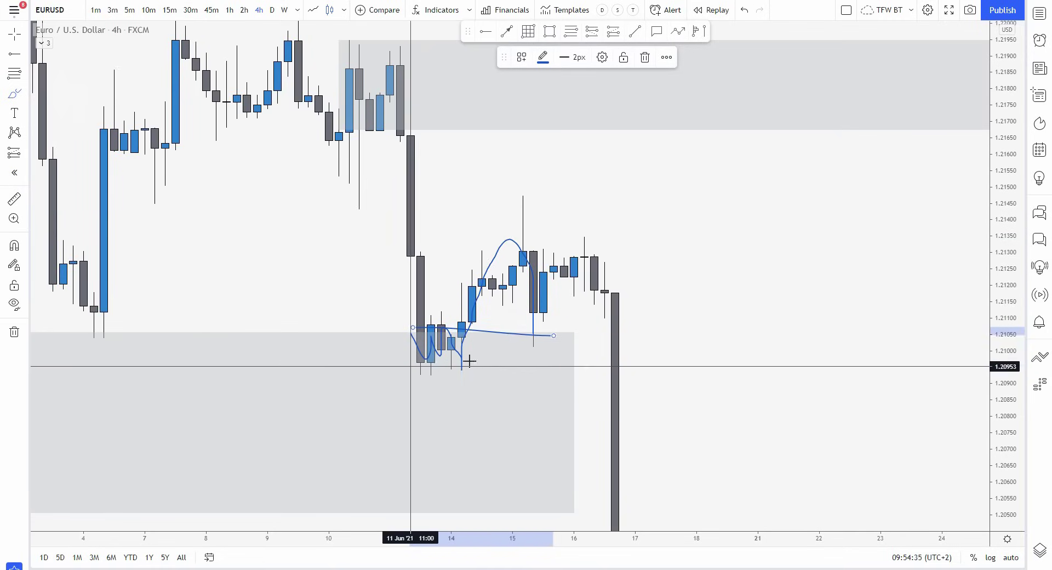
Sketch the consolidation's lower edge at about 1.2096, a rally to about 1.2168 and the 15 June high line, and cross out the pattern.
{"action": "left_click_drag", "start_coordinate": [421, 365], "coordinate": [574, 360]}
{"action": "left_click_drag", "start_coordinate": [525, 336], "coordinate": [615, 125]}
{"action": "left_click_drag", "start_coordinate": [485, 193], "coordinate": [594, 196]}
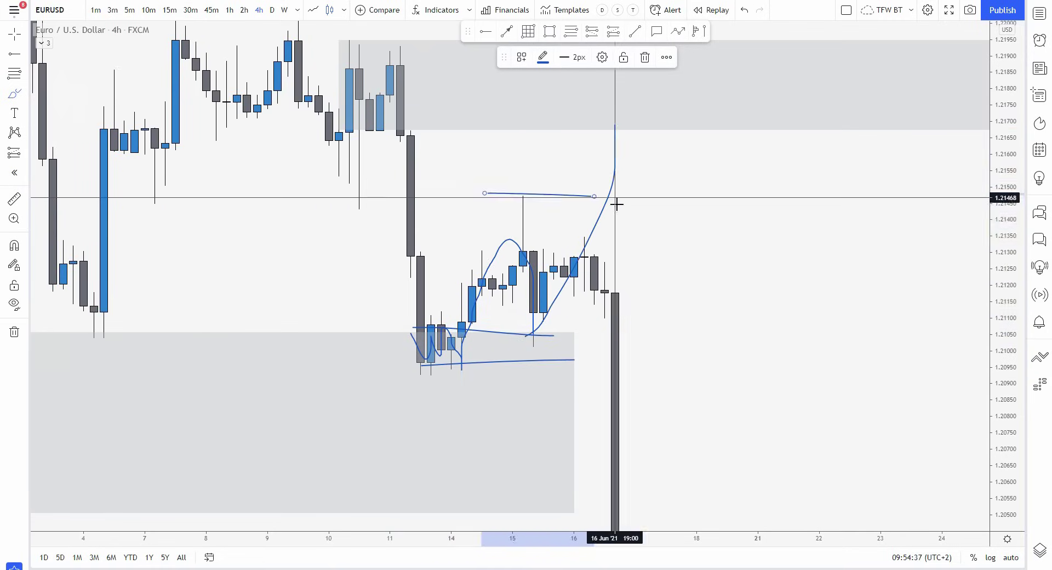
{"action": "left_click_drag", "start_coordinate": [442, 307], "coordinate": [544, 383]}
{"action": "left_click_drag", "start_coordinate": [572, 269], "coordinate": [451, 374]}
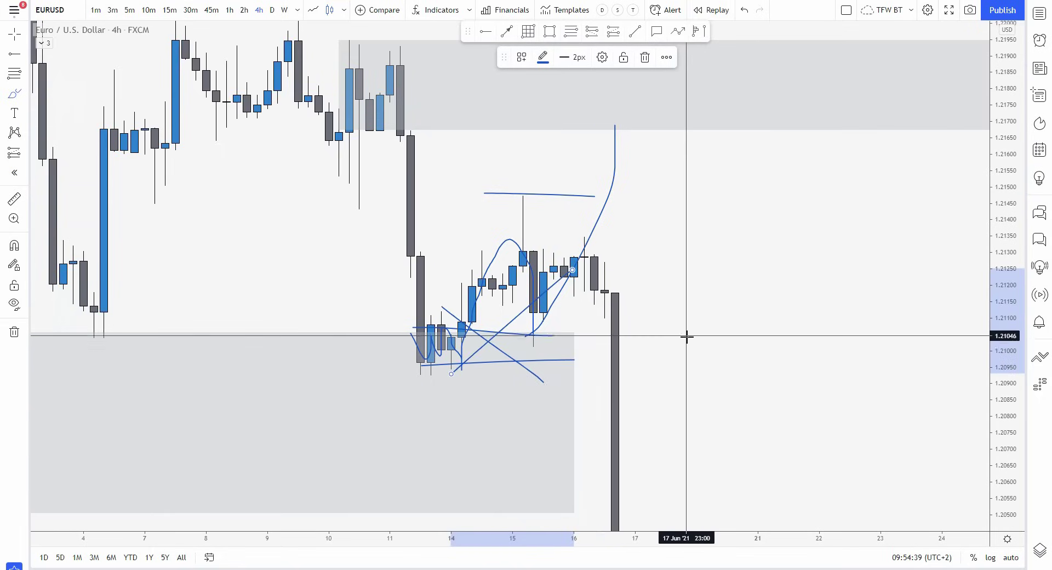
Undo the cross, the high line, the sketched rally and the consolidation's lower edge line.
{"action": "key", "text": "ctrl+z"}
{"action": "key", "text": "ctrl+z"}
Trace the 15 to 19 April consolidation, its downward spike and a rally to about 1.2090 with the brush.
{"action": "scroll", "coordinate": [698, 331], "scroll_direction": "down", "scroll_amount": 6}
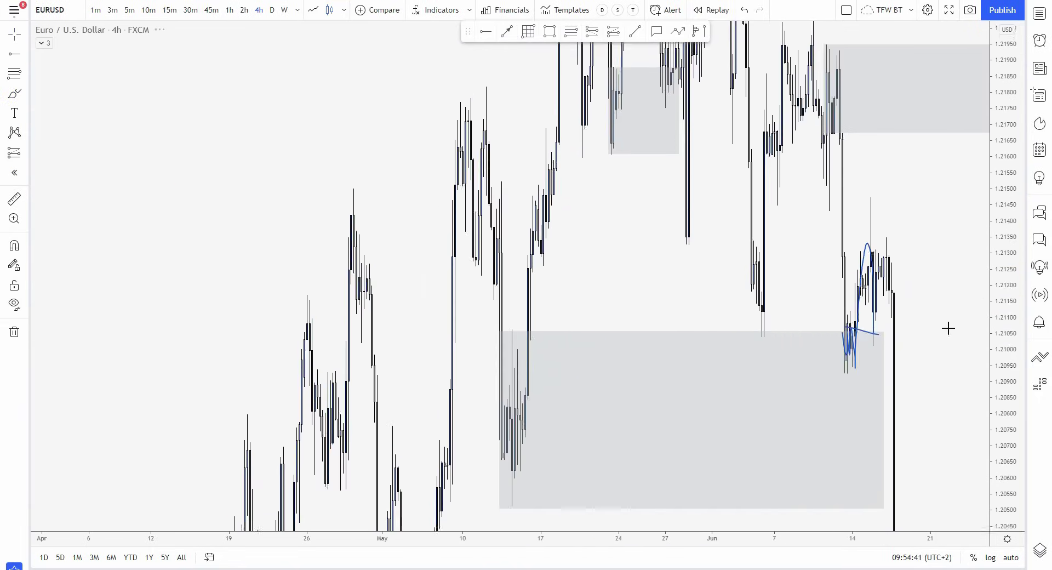
{"action": "left_click_drag", "start_coordinate": [589, 467], "coordinate": [860, 284]}
{"action": "scroll", "coordinate": [932, 283], "scroll_direction": "up", "scroll_amount": 1}
{"action": "left_click_drag", "start_coordinate": [1006, 269], "coordinate": [1006, 337]}
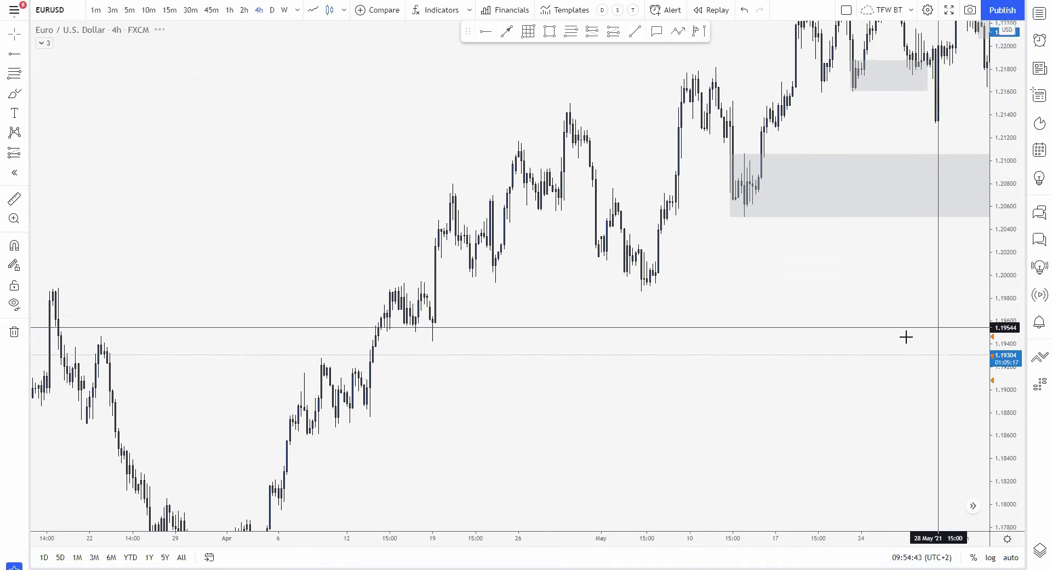
{"action": "left_click_drag", "start_coordinate": [874, 321], "coordinate": [841, 332]}
{"action": "left_click", "coordinate": [15, 93]}
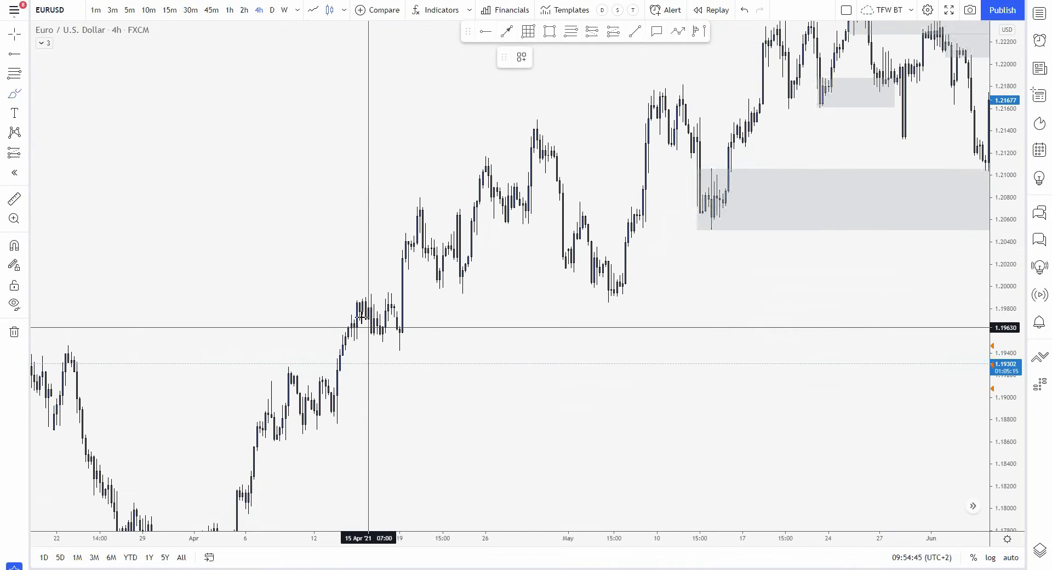
{"action": "left_click_drag", "start_coordinate": [358, 307], "coordinate": [388, 296]}
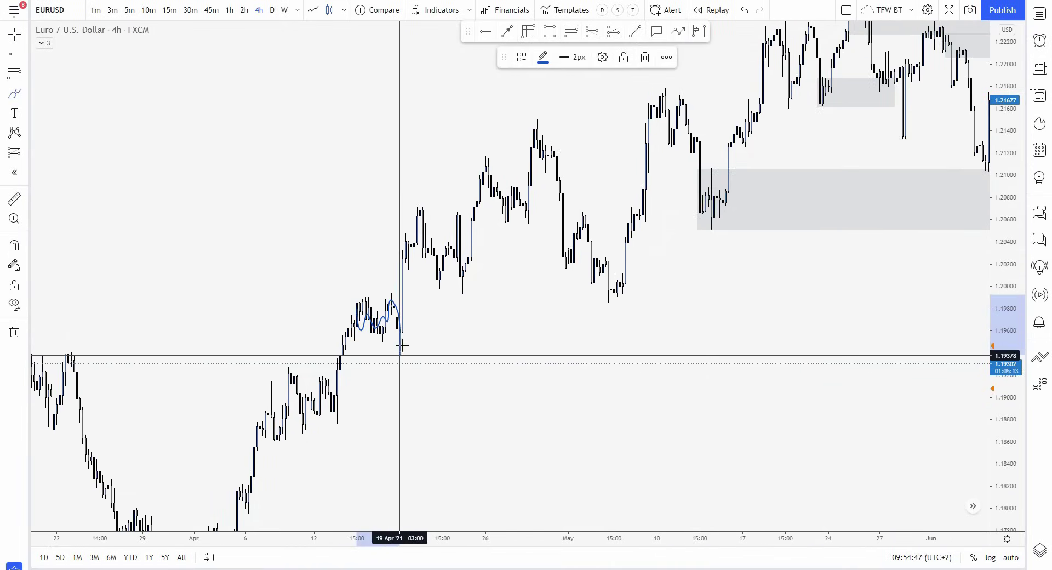
{"action": "left_click_drag", "start_coordinate": [402, 344], "coordinate": [428, 187]}
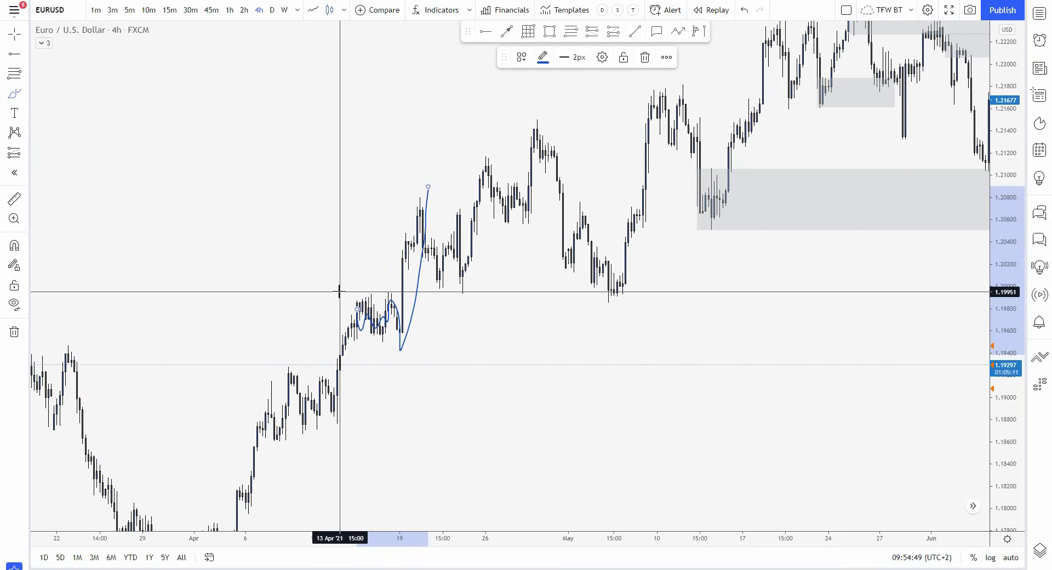
Mark the April consolidation's edges at about 1.1994 and 1.1946 with brush lines, and circle the early-May low touching the upper line.
{"action": "left_click_drag", "start_coordinate": [335, 292], "coordinate": [639, 295]}
{"action": "left_click_drag", "start_coordinate": [370, 346], "coordinate": [700, 344]}
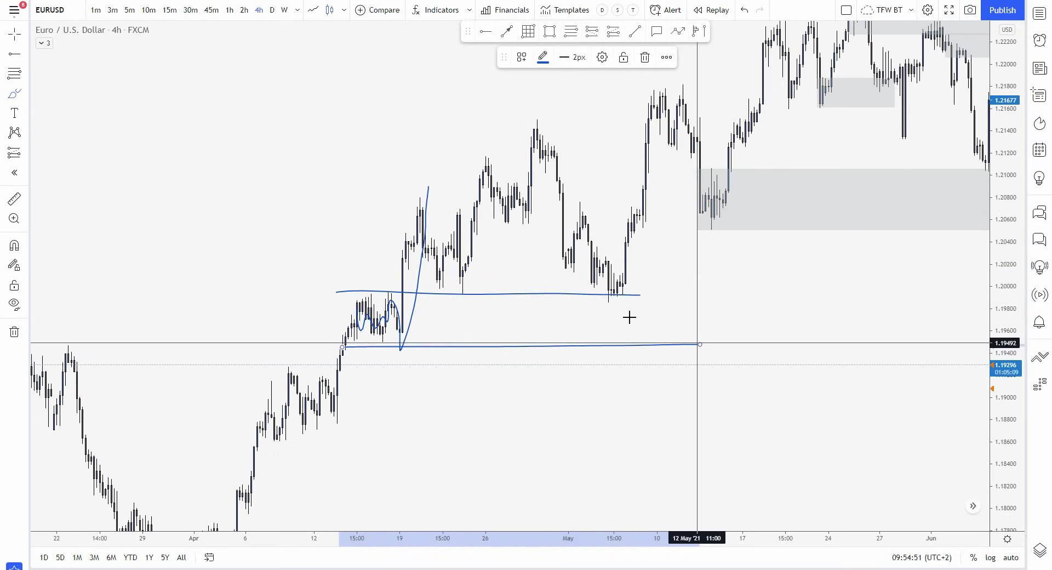
{"action": "left_click_drag", "start_coordinate": [628, 292], "coordinate": [615, 293]}
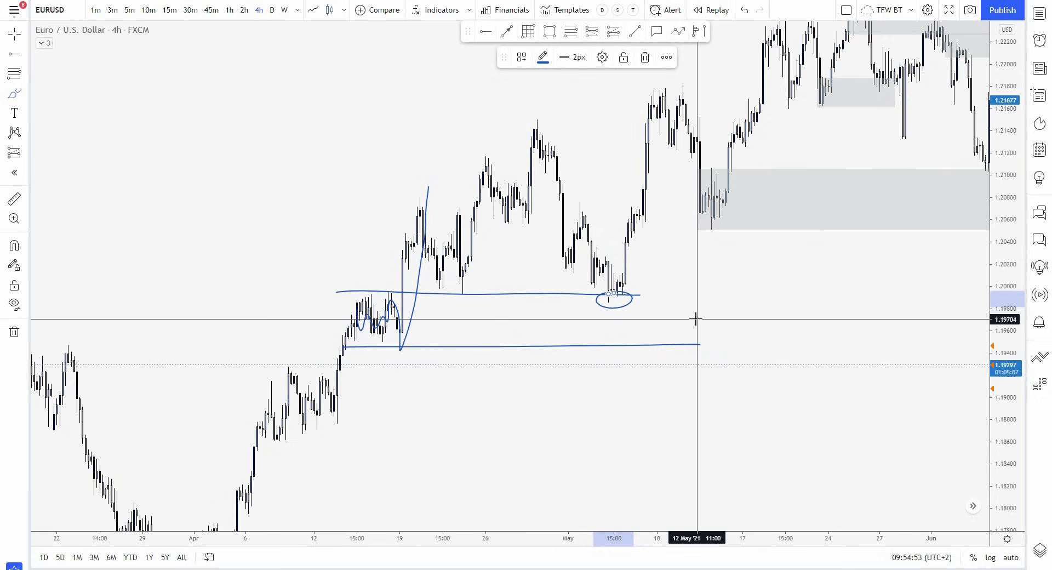
Undo the circle, both edge lines and the traced April consolidation and rally.
{"action": "key", "text": "ctrl"}
{"action": "key", "text": "ctrl+z"}
{"action": "key", "text": "ctrl+z"}
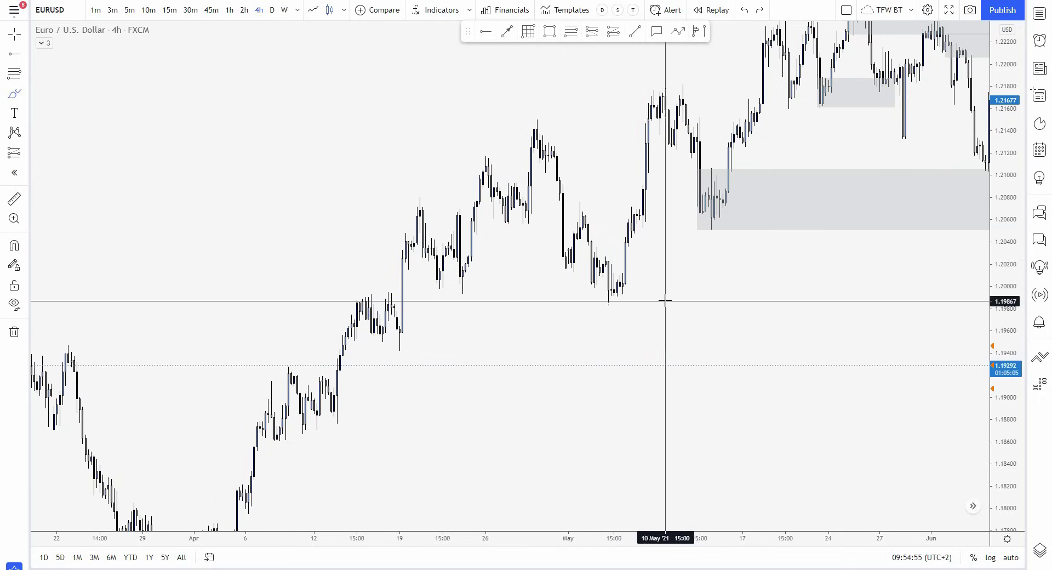
Trace the early-May consolidation, spike and rally with the brush, and add lines at about 1.2084, 1.2025 and 1.1980.
{"action": "left_click_drag", "start_coordinate": [597, 249], "coordinate": [603, 278]}
{"action": "left_click", "coordinate": [597, 336]}
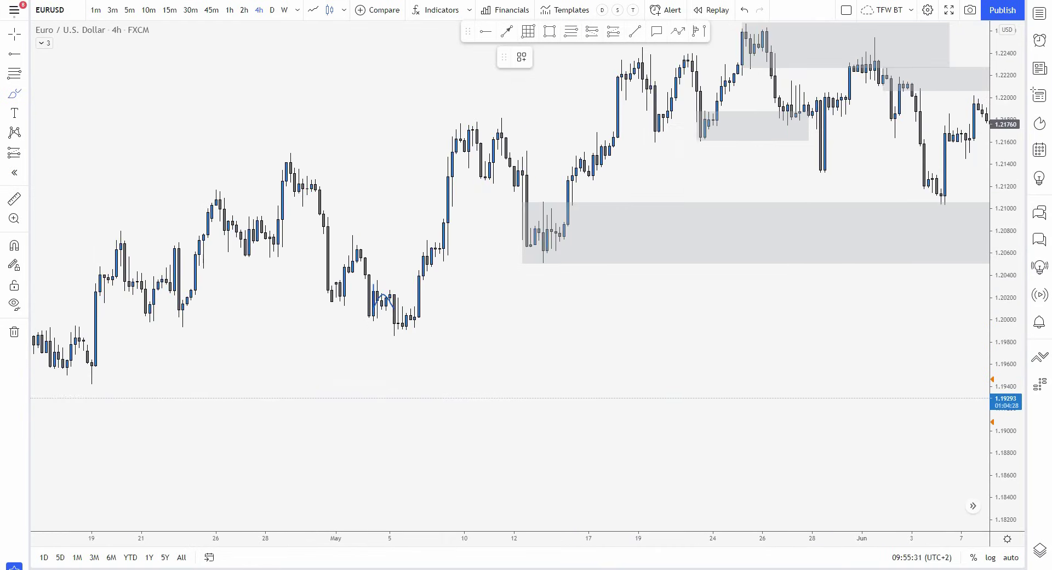
{"action": "mouse_move", "coordinate": [371, 310]}
{"action": "left_mouse_down"}
{"action": "mouse_move", "coordinate": [373, 298]}
{"action": "mouse_move", "coordinate": [395, 291]}
{"action": "mouse_move", "coordinate": [497, 97]}
{"action": "left_mouse_up"}
{"action": "left_click_drag", "start_coordinate": [331, 227], "coordinate": [501, 225]}
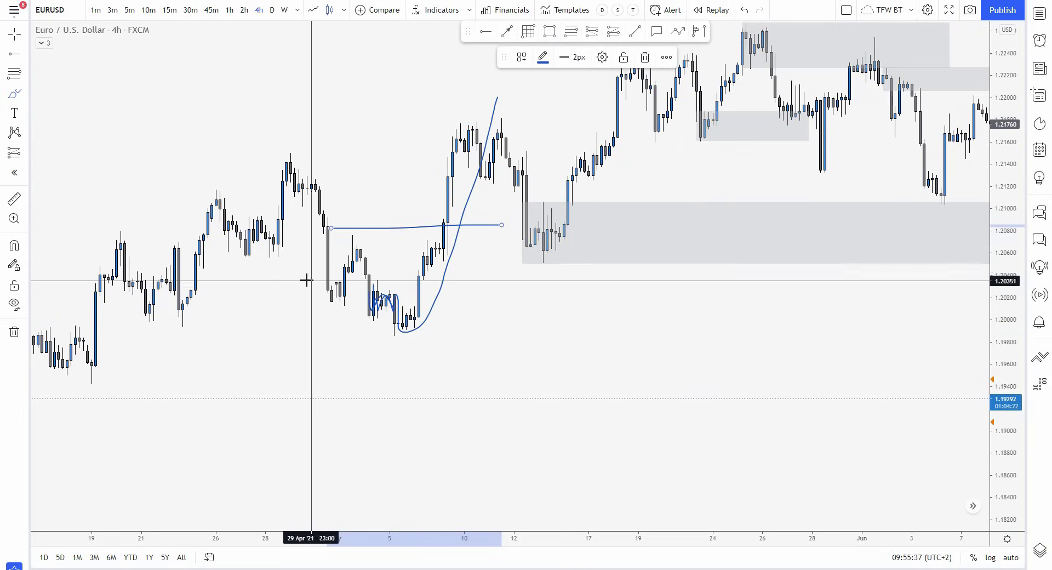
{"action": "left_click_drag", "start_coordinate": [318, 286], "coordinate": [820, 301]}
{"action": "left_click_drag", "start_coordinate": [333, 339], "coordinate": [746, 345]}
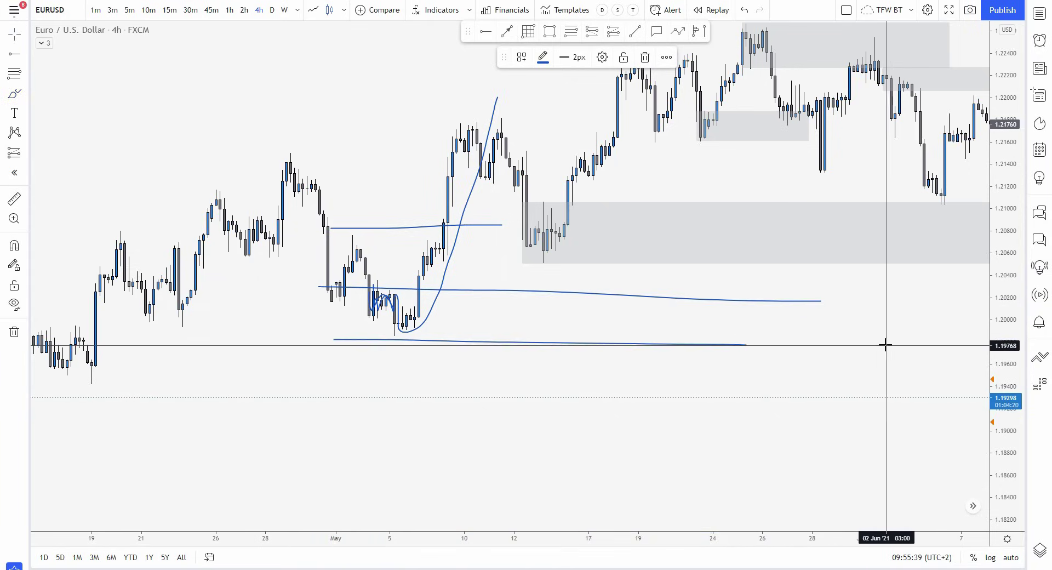
Remove all drawings from the chart.
{"action": "scroll", "coordinate": [886, 344], "scroll_direction": "down", "scroll_amount": 3}
{"action": "left_click_drag", "start_coordinate": [907, 345], "coordinate": [463, 355]}
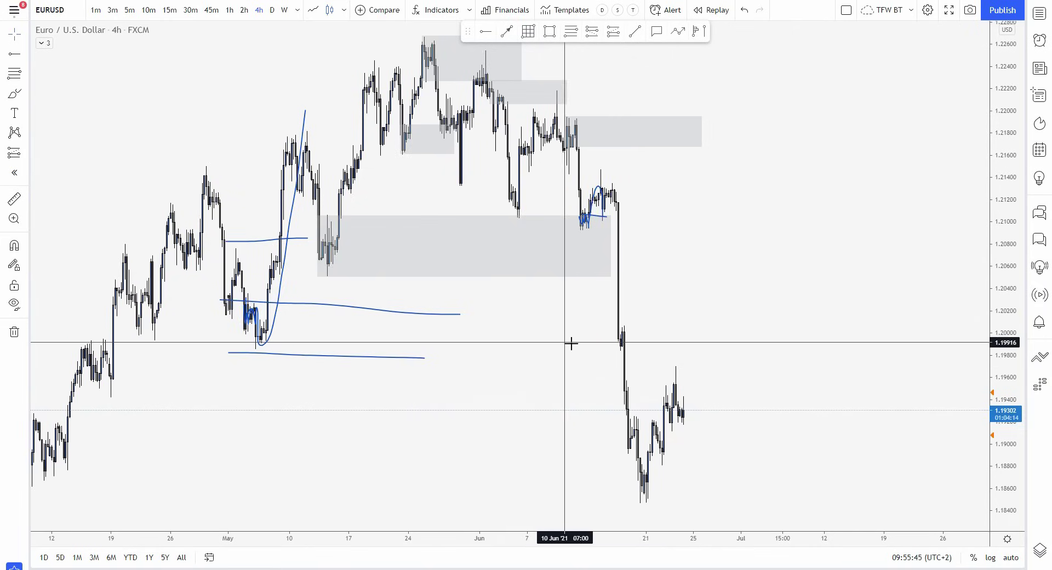
{"action": "scroll", "coordinate": [954, 326], "scroll_direction": "down", "scroll_amount": 2}
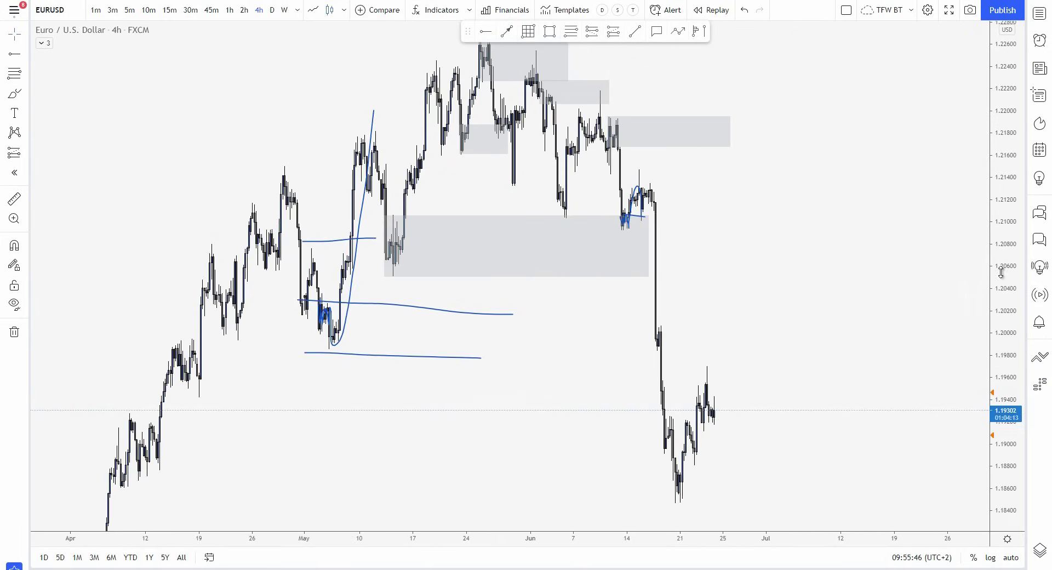
{"action": "right_click", "coordinate": [805, 246]}
{"action": "left_click", "coordinate": [855, 470]}
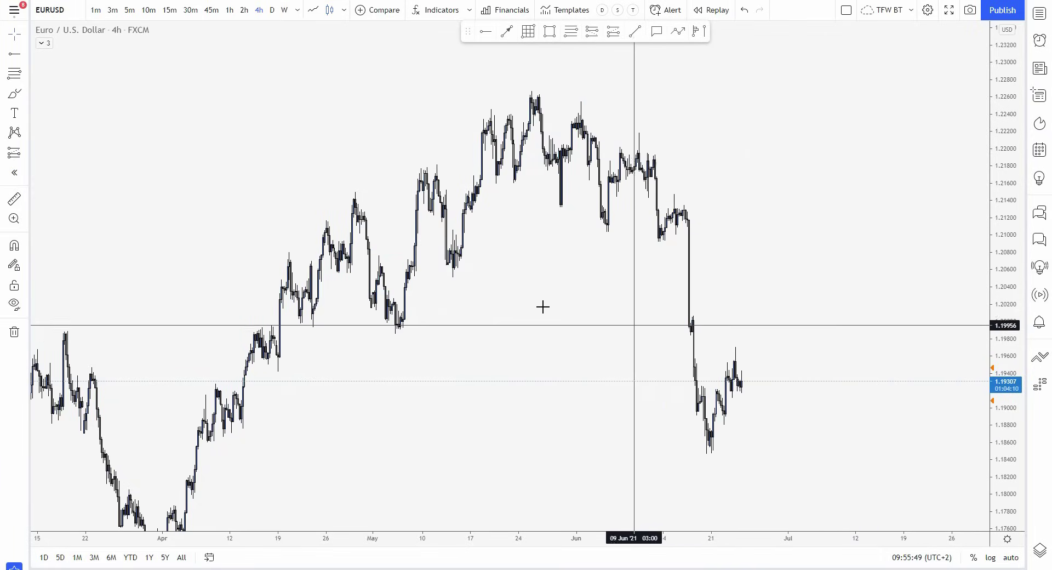
Draw a short trend line three bars long across the 17 June highs at about 1.2005.
{"action": "scroll", "coordinate": [959, 400], "scroll_direction": "up", "scroll_amount": 5}
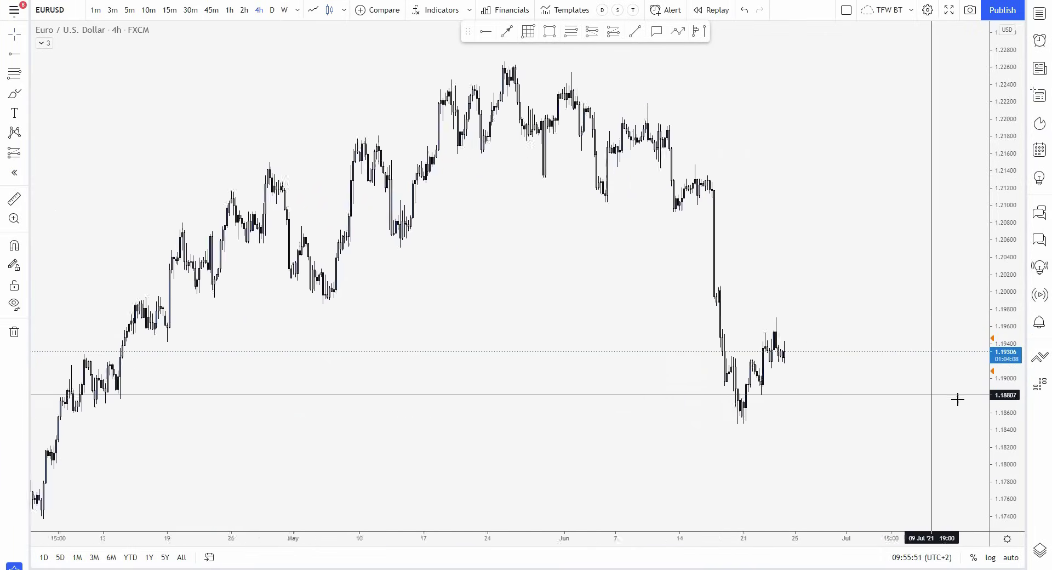
{"action": "left_click_drag", "start_coordinate": [388, 268], "coordinate": [693, 232]}
{"action": "scroll", "coordinate": [973, 322], "scroll_direction": "up", "scroll_amount": 4}
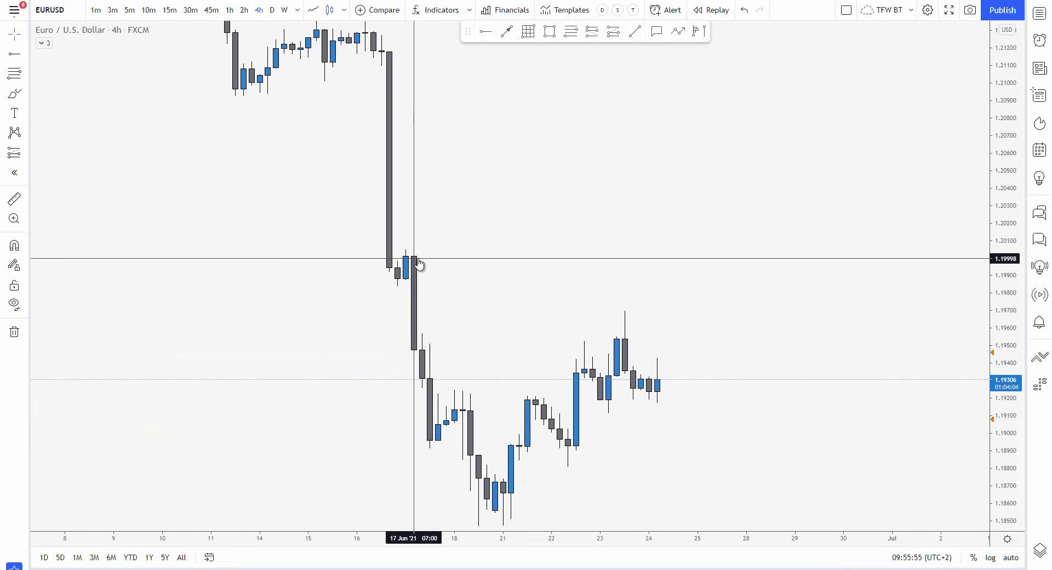
{"action": "left_click_drag", "start_coordinate": [432, 239], "coordinate": [692, 262]}
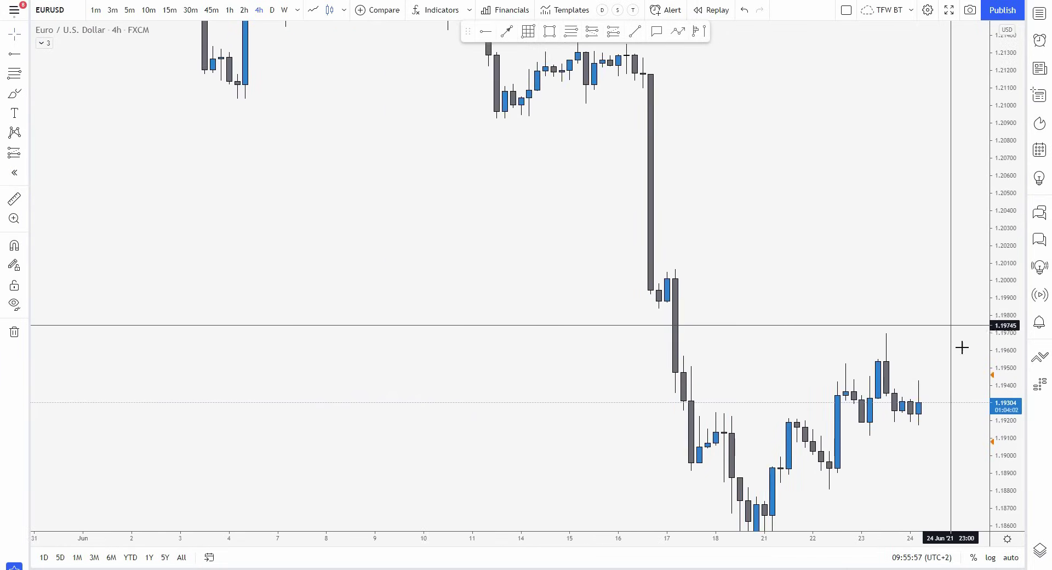
{"action": "scroll", "coordinate": [960, 347], "scroll_direction": "up", "scroll_amount": 5}
{"action": "left_click_drag", "start_coordinate": [964, 340], "coordinate": [892, 233]}
{"action": "left_click_drag", "start_coordinate": [1000, 399], "coordinate": [899, 226]}
{"action": "left_click_drag", "start_coordinate": [501, 148], "coordinate": [574, 243]}
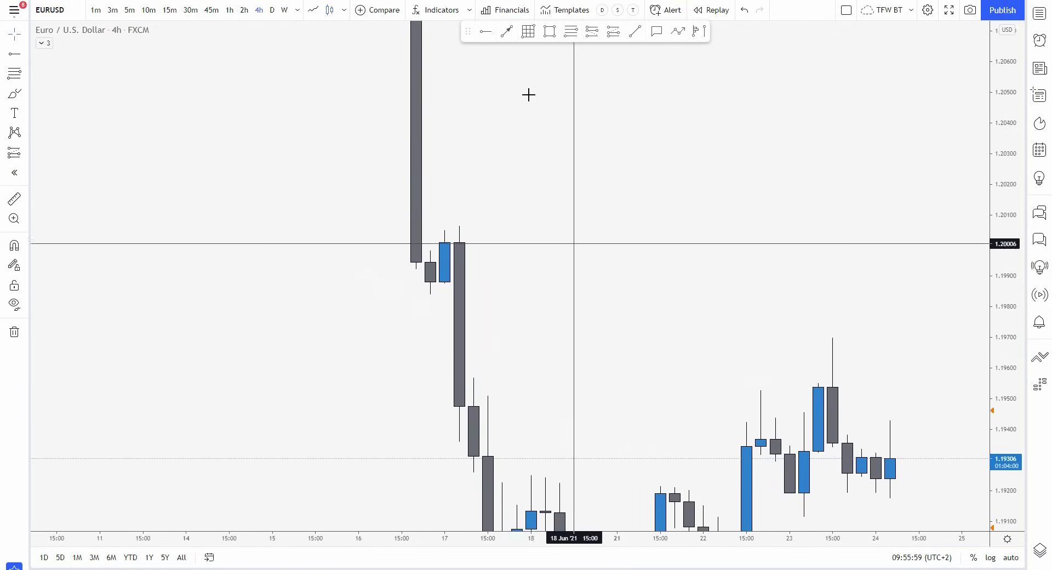
{"action": "left_click", "coordinate": [444, 236]}
{"action": "left_click", "coordinate": [487, 229]}
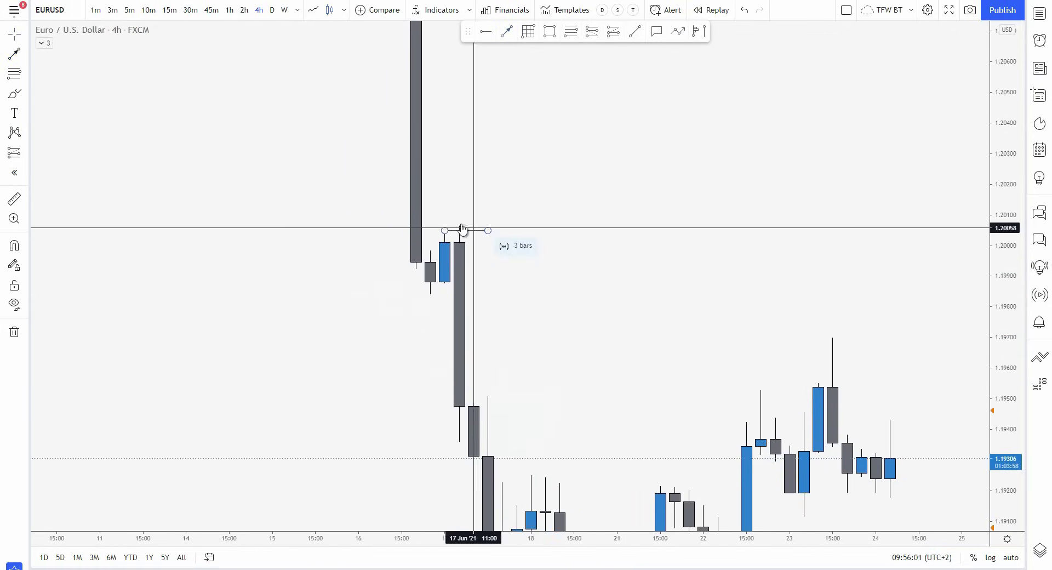
Trace the 16 to 17 June consolidation, its upward spike and a drop to about 1.1915 with the brush.
{"action": "left_click", "coordinate": [15, 93]}
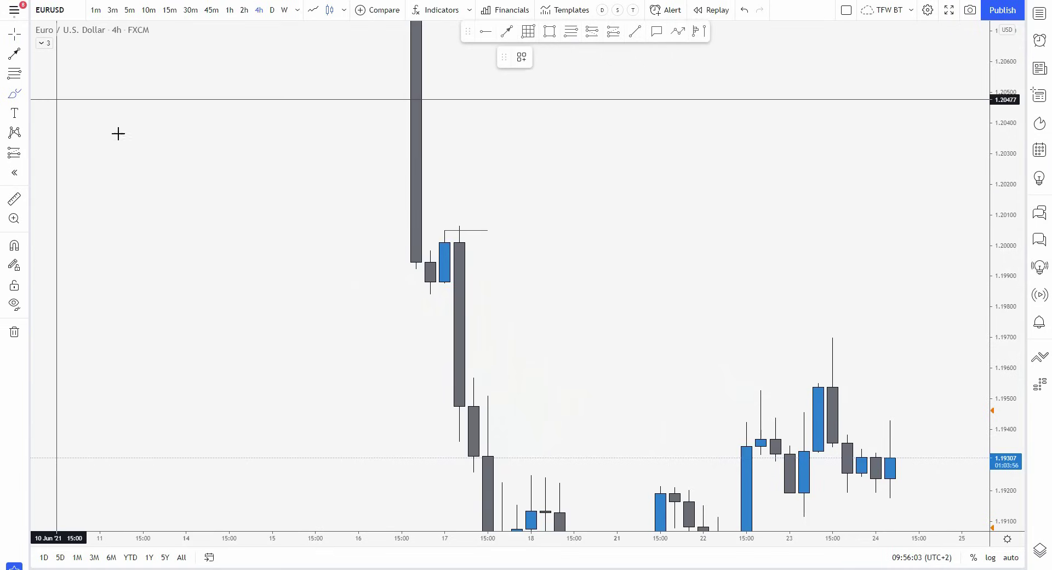
{"action": "left_click_drag", "start_coordinate": [415, 252], "coordinate": [459, 244]}
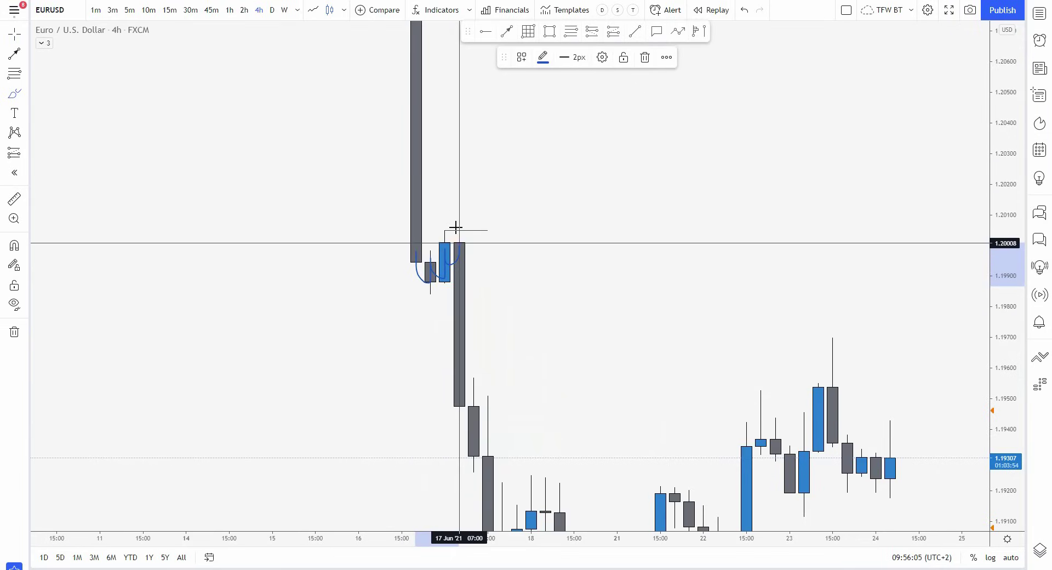
{"action": "left_click_drag", "start_coordinate": [481, 418], "coordinate": [473, 506]}
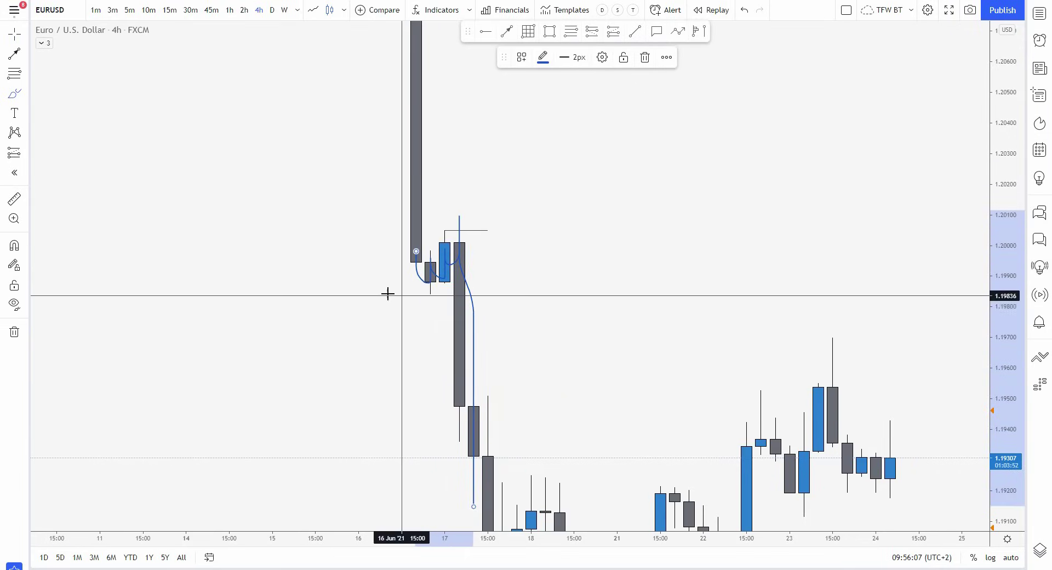
Mark the consolidation zone's edges at about 1.1985 and 1.2010 with brush lines, and add a brush stroke starting near the 23 June candles.
{"action": "left_click_drag", "start_coordinate": [389, 294], "coordinate": [905, 283]}
{"action": "left_click_drag", "start_coordinate": [388, 215], "coordinate": [948, 221]}
{"action": "mouse_move", "coordinate": [822, 405]}
{"action": "left_mouse_down"}
{"action": "mouse_move", "coordinate": [866, 328]}
{"action": "mouse_move", "coordinate": [890, 240]}
{"action": "mouse_move", "coordinate": [948, 448]}
{"action": "left_mouse_up"}
Undo the last brush stroke, the zone edges, the June tracing and the short trend line.
{"action": "key", "text": "ctrl+z"}
{"action": "key", "text": "ctrl+z"}
{"action": "key", "text": "ctrl+z"}
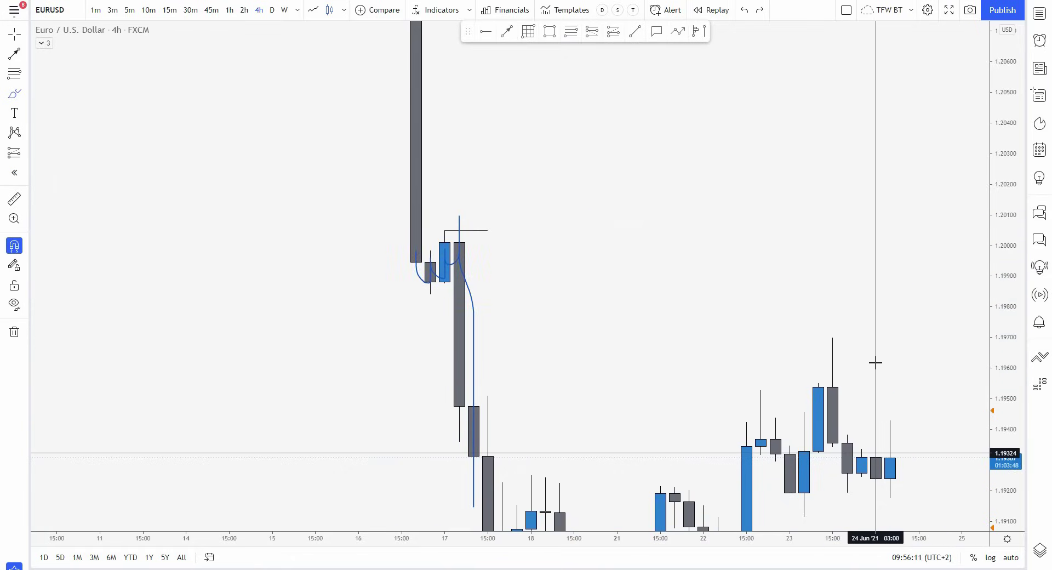
{"action": "left_click_drag", "start_coordinate": [869, 321], "coordinate": [747, 235]}
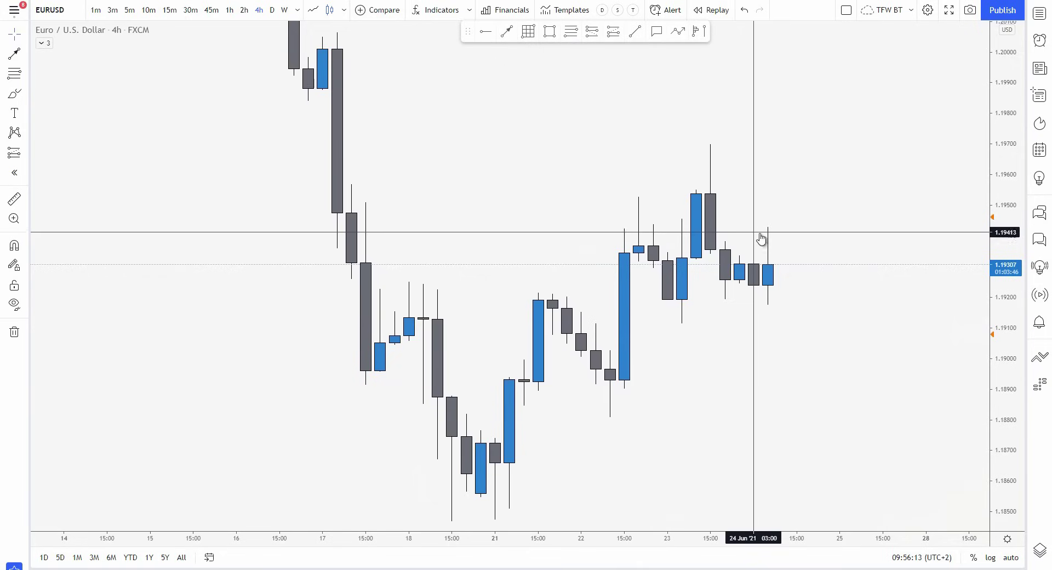
Switch the chart to the 1-hour timeframe and draw a rectangle zone over the 15 June spike, about 1.2131 to 1.2147, extending to 17 June.
{"action": "left_click", "coordinate": [230, 10]}
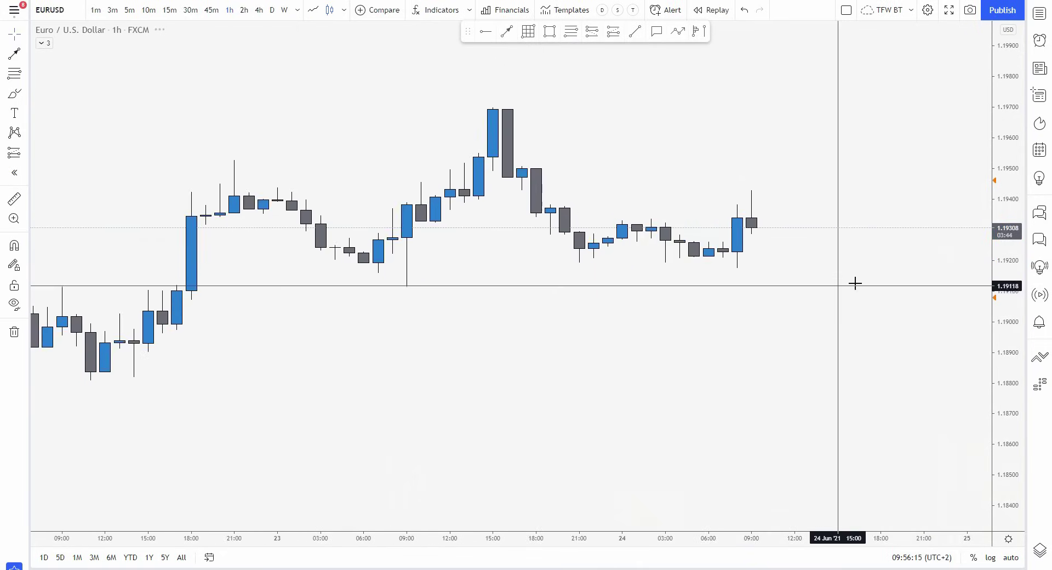
{"action": "scroll", "coordinate": [855, 283], "scroll_direction": "down", "scroll_amount": 5}
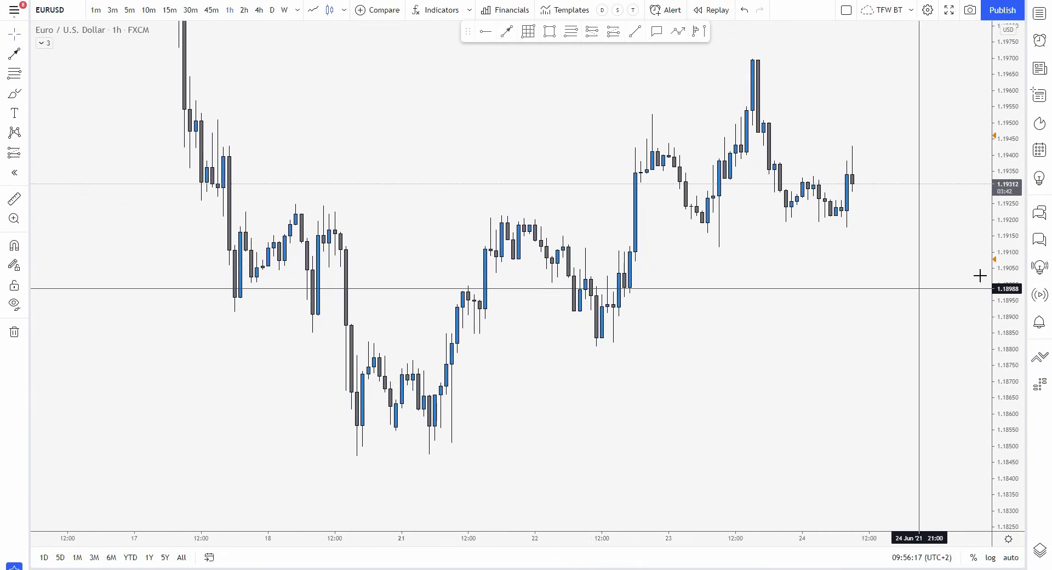
{"action": "left_click_drag", "start_coordinate": [987, 280], "coordinate": [801, 333]}
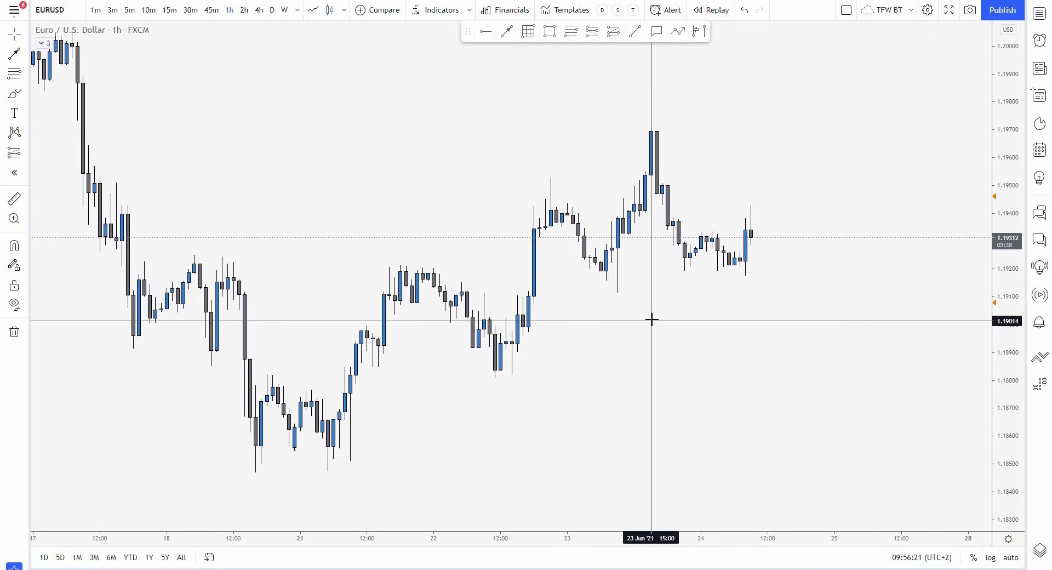
{"action": "scroll", "coordinate": [651, 309], "scroll_direction": "down", "scroll_amount": 1}
{"action": "left_click_drag", "start_coordinate": [651, 316], "coordinate": [705, 413]}
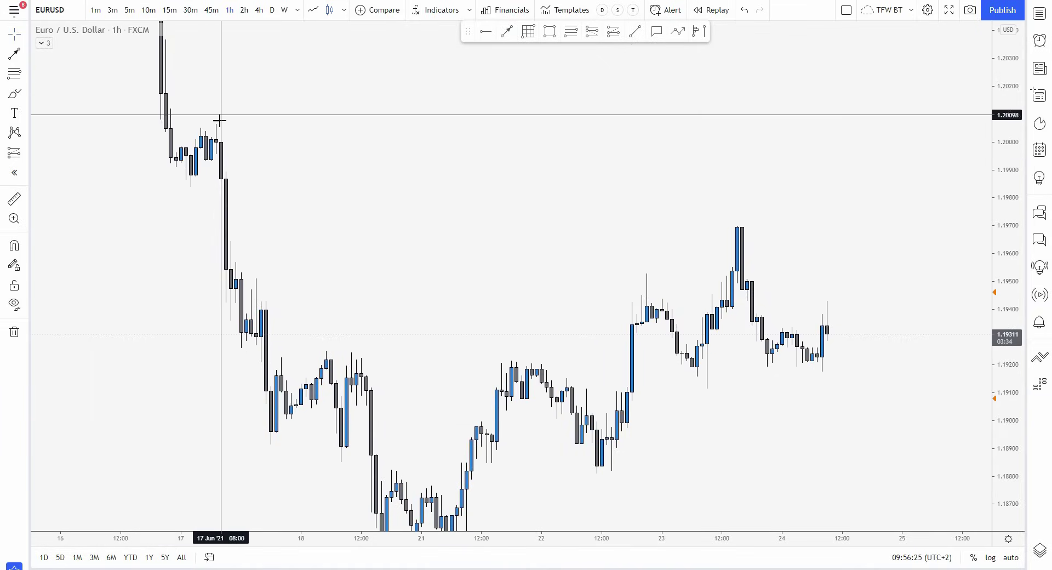
{"action": "scroll", "coordinate": [568, 373], "scroll_direction": "left", "scroll_amount": 20}
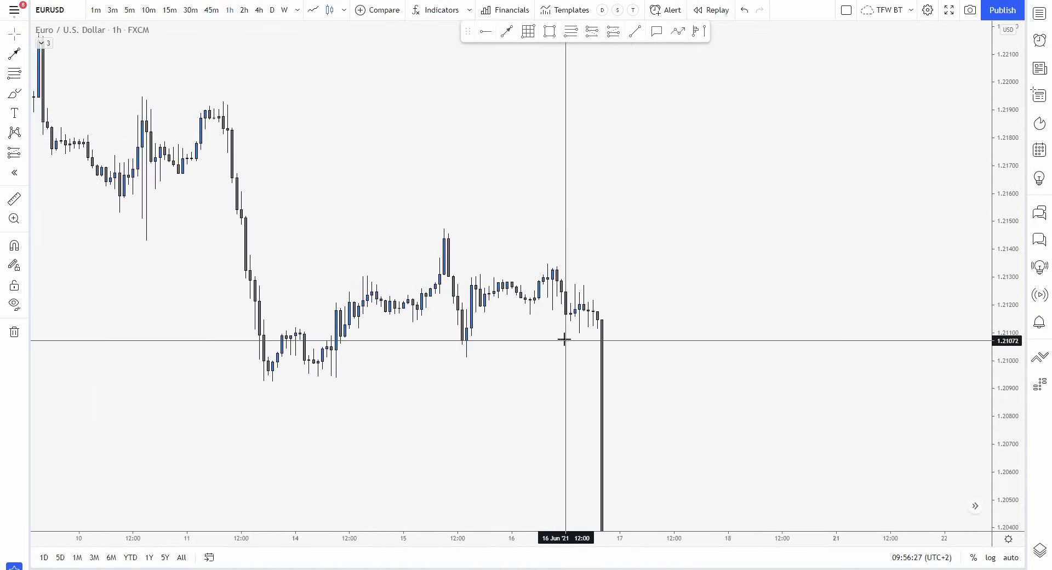
{"action": "scroll", "coordinate": [593, 313], "scroll_direction": "left", "scroll_amount": 5}
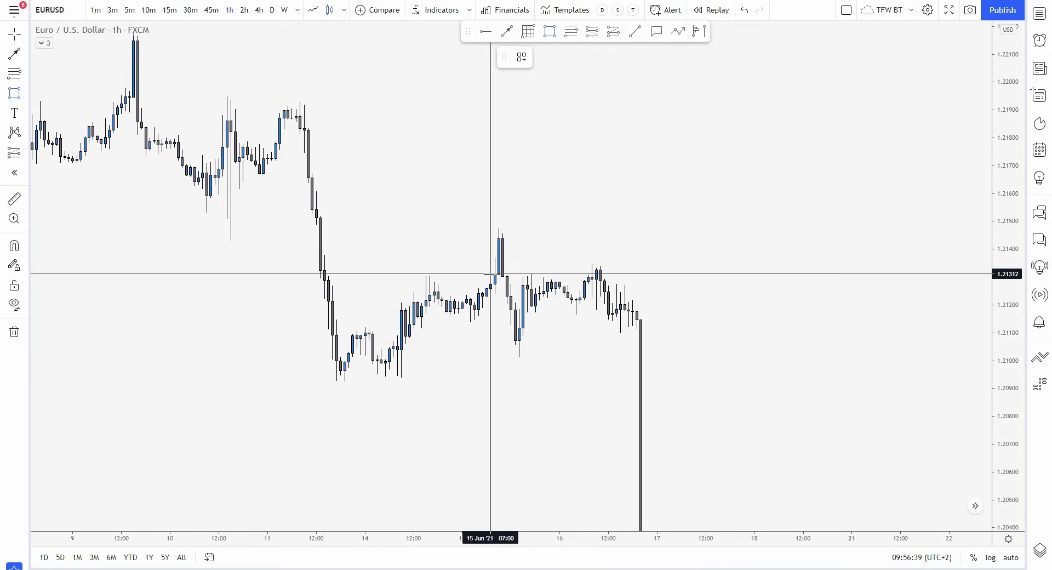
{"action": "left_click_drag", "start_coordinate": [491, 273], "coordinate": [669, 228]}
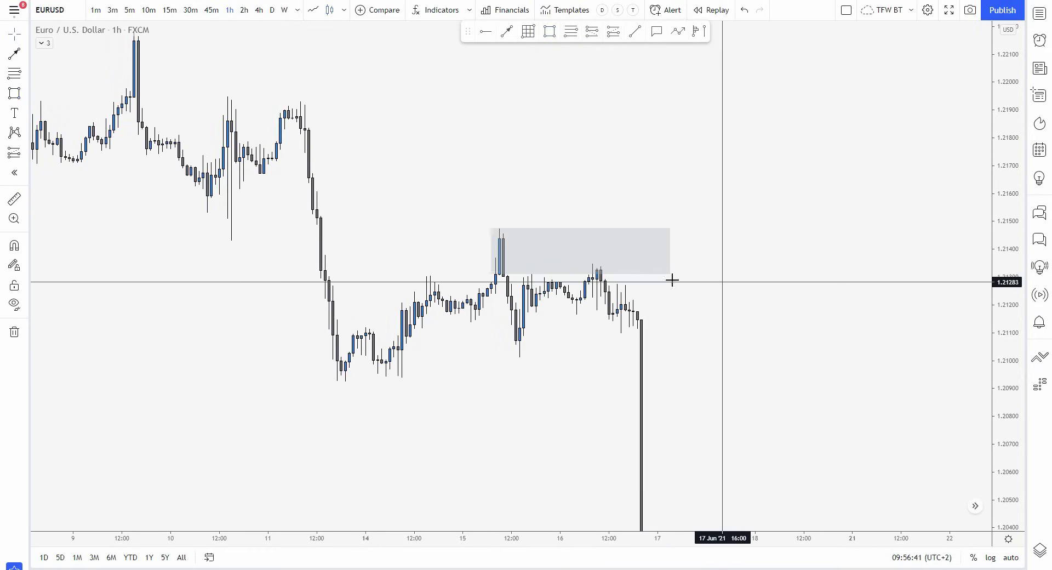
Draw a rectangle zone over the 9 June spike, about 1.2194 to 1.2217, extending to 14 June.
{"action": "left_click_drag", "start_coordinate": [419, 141], "coordinate": [601, 298]}
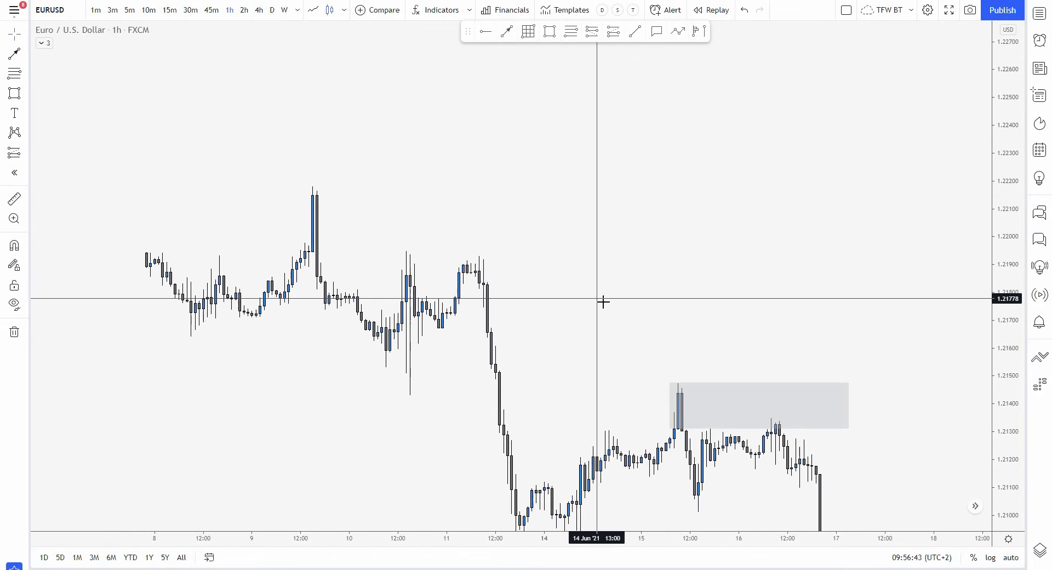
{"action": "scroll", "coordinate": [465, 244], "scroll_direction": "down", "scroll_amount": 2}
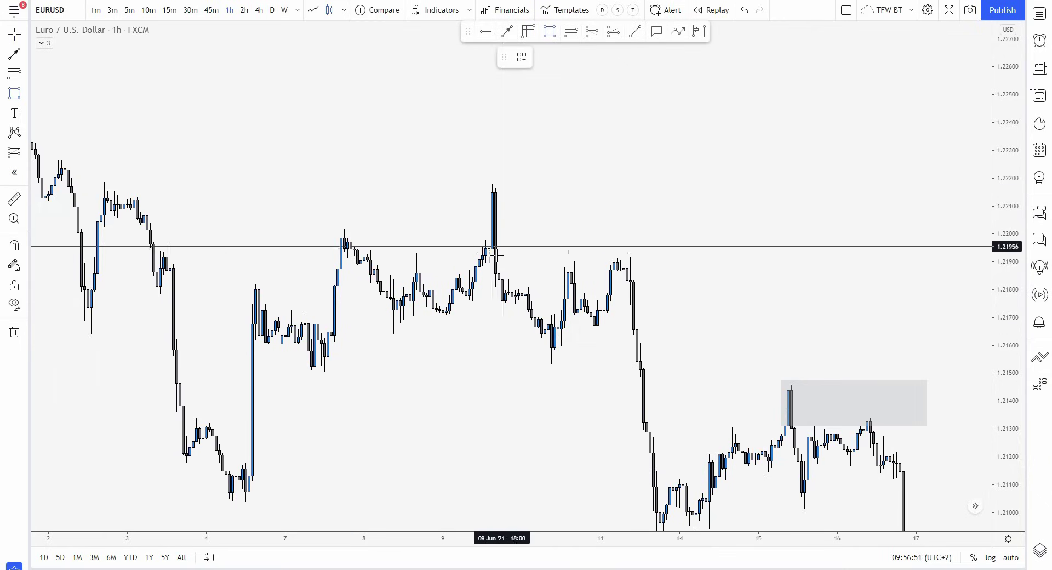
{"action": "mouse_move", "coordinate": [485, 249]}
{"action": "left_mouse_down"}
{"action": "mouse_move", "coordinate": [622, 237]}
{"action": "mouse_move", "coordinate": [722, 182]}
{"action": "left_mouse_up"}
{"action": "left_click", "coordinate": [727, 270]}
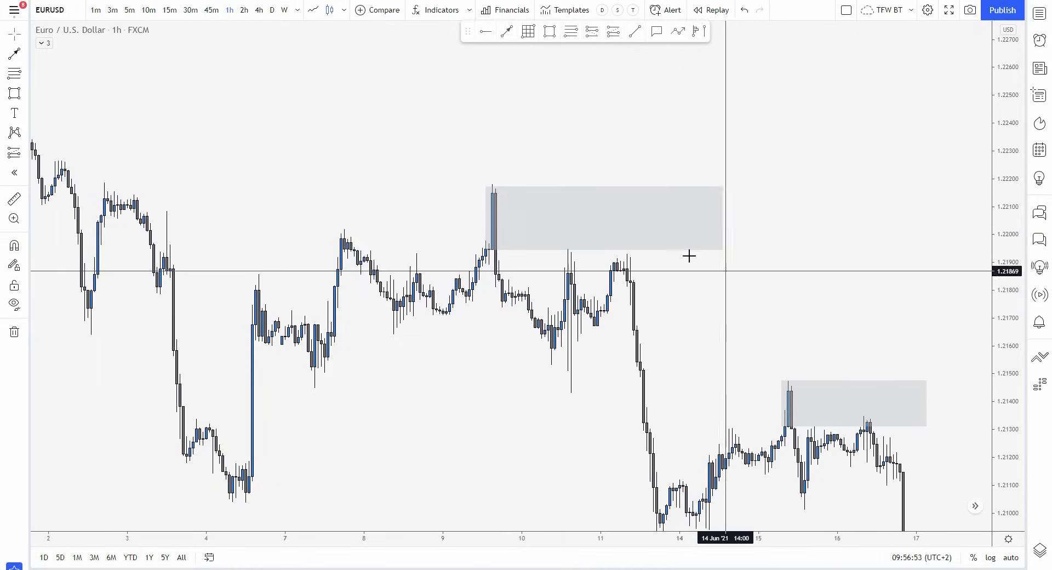
Trace the 31 May to 1 June consolidation, its upward spike and the drop to about 1.2171 with the brush.
{"action": "scroll", "coordinate": [622, 228], "scroll_direction": "down", "scroll_amount": 3}
{"action": "left_click_drag", "start_coordinate": [393, 157], "coordinate": [679, 250]}
{"action": "scroll", "coordinate": [654, 242], "scroll_direction": "up", "scroll_amount": 2}
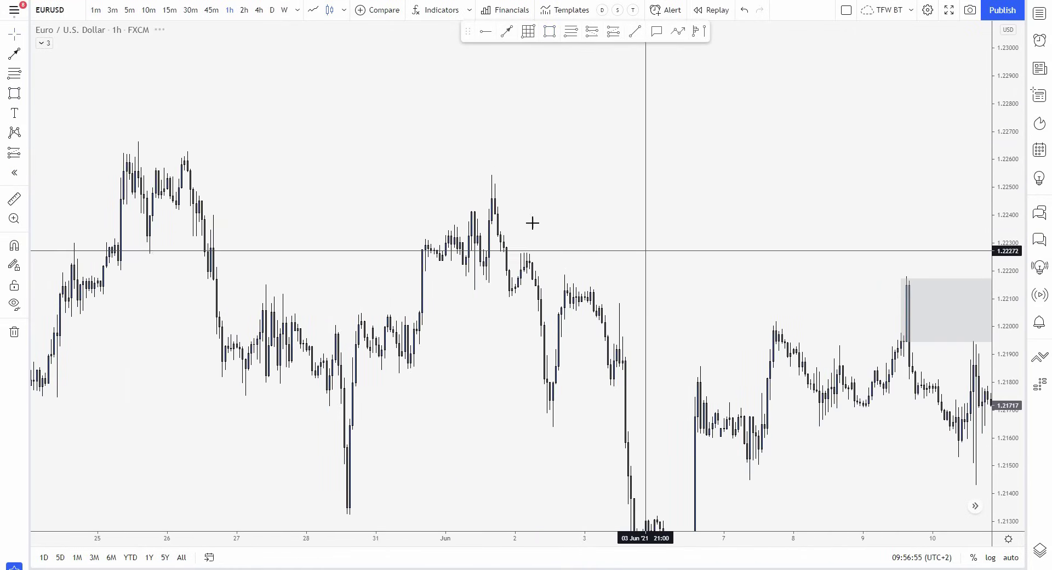
{"action": "left_click", "coordinate": [27, 96]}
{"action": "left_click", "coordinate": [53, 95]}
{"action": "mouse_move", "coordinate": [412, 249]}
{"action": "left_mouse_down"}
{"action": "mouse_move", "coordinate": [420, 264]}
{"action": "mouse_move", "coordinate": [452, 239]}
{"action": "mouse_move", "coordinate": [483, 280]}
{"action": "mouse_move", "coordinate": [488, 164]}
{"action": "mouse_move", "coordinate": [519, 242]}
{"action": "mouse_move", "coordinate": [550, 406]}
{"action": "left_mouse_up"}
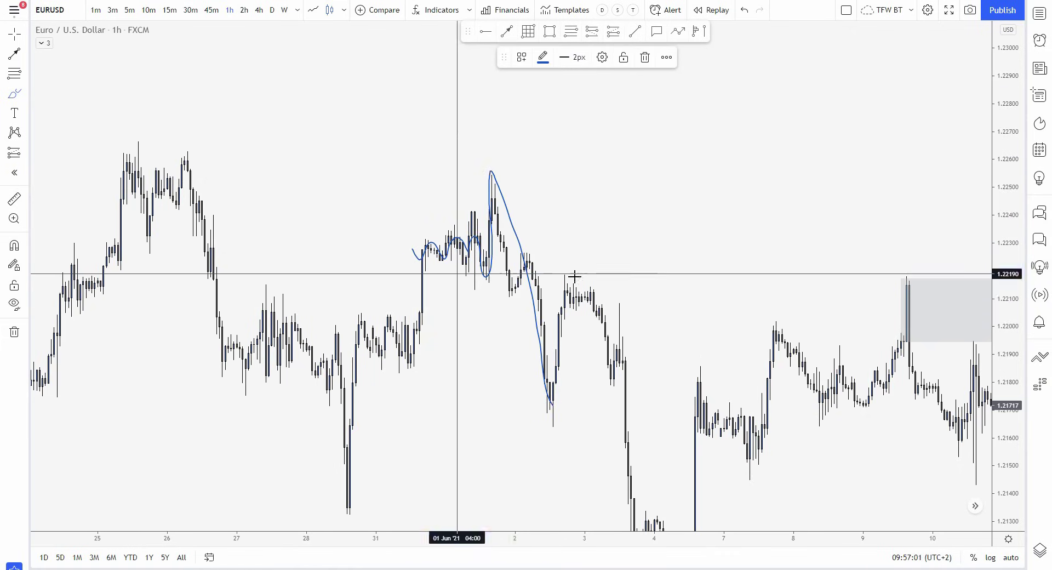
Mark the edges of the 1 June spike's zone at about 1.2218 and 1.2250 with brush lines.
{"action": "left_click_drag", "start_coordinate": [460, 274], "coordinate": [901, 282]}
{"action": "left_click_drag", "start_coordinate": [430, 183], "coordinate": [970, 194]}
{"action": "mouse_move", "coordinate": [927, 277]}
{"action": "left_mouse_down"}
{"action": "mouse_move", "coordinate": [900, 296]}
{"action": "mouse_move", "coordinate": [926, 268]}
{"action": "left_mouse_up"}
{"action": "key", "text": "Escape"}
Examine the 1-hour candles from 17 to 24 June for another consolidation and spike pattern.
{"action": "left_click_drag", "start_coordinate": [831, 243], "coordinate": [412, 135]}
{"action": "left_click_drag", "start_coordinate": [765, 301], "coordinate": [522, 139]}
{"action": "left_click_drag", "start_coordinate": [728, 300], "coordinate": [718, 104]}
{"action": "left_click_drag", "start_coordinate": [716, 328], "coordinate": [578, 129]}
{"action": "left_click_drag", "start_coordinate": [771, 231], "coordinate": [686, 87]}
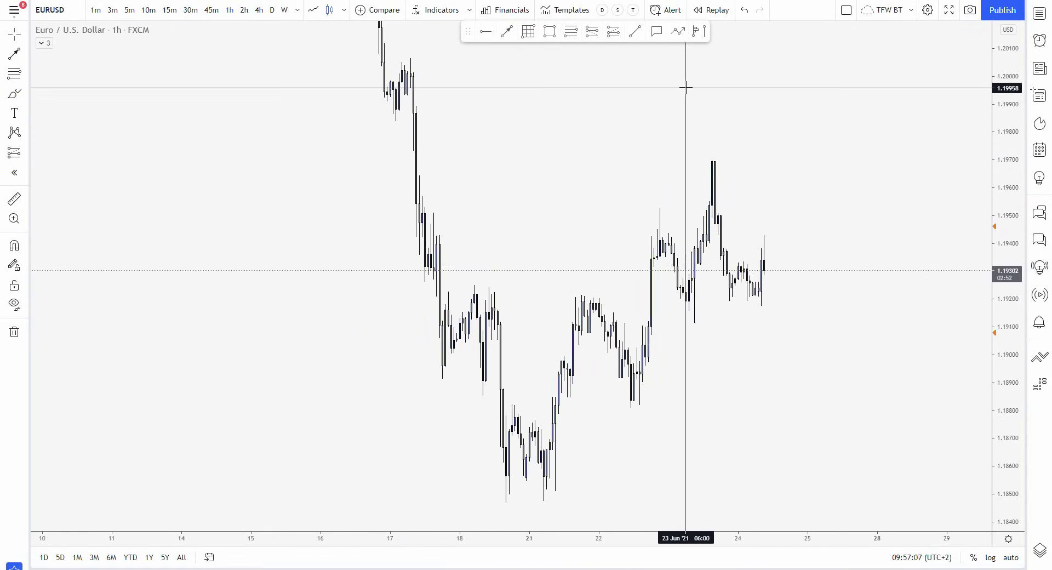
{"action": "scroll", "coordinate": [751, 334], "scroll_direction": "up", "scroll_amount": 4}
{"action": "left_click_drag", "start_coordinate": [650, 356], "coordinate": [754, 308]}
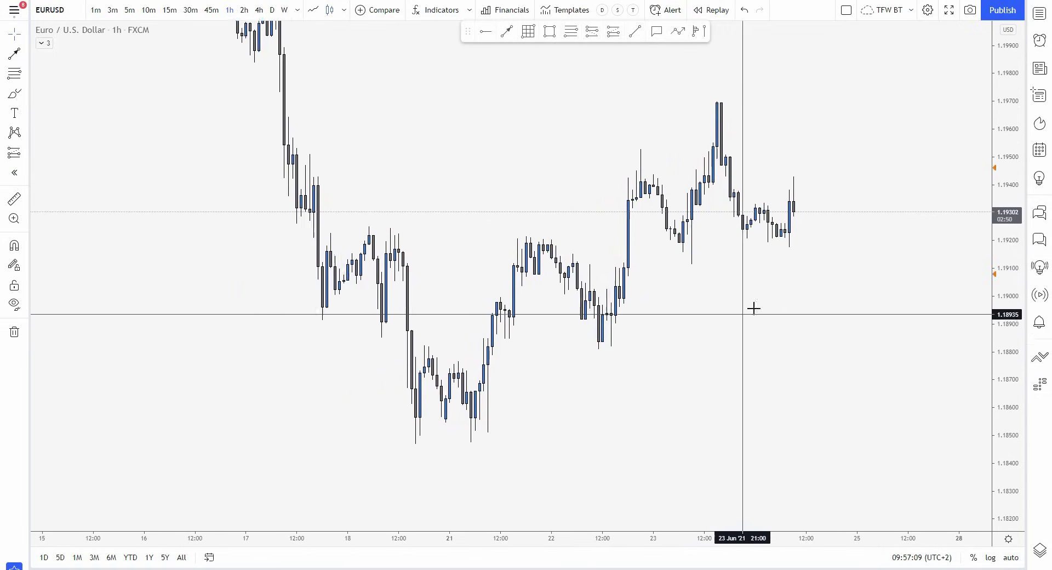
{"action": "scroll", "coordinate": [754, 309], "scroll_direction": "up", "scroll_amount": 2}
{"action": "left_click_drag", "start_coordinate": [1003, 368], "coordinate": [1010, 331]}
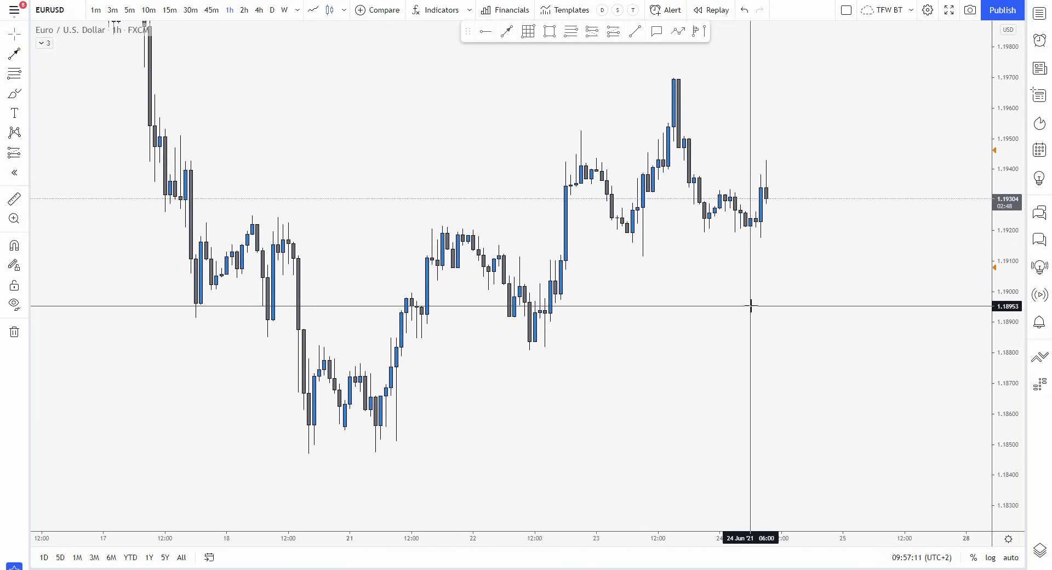
{"action": "left_click_drag", "start_coordinate": [711, 313], "coordinate": [698, 318]}
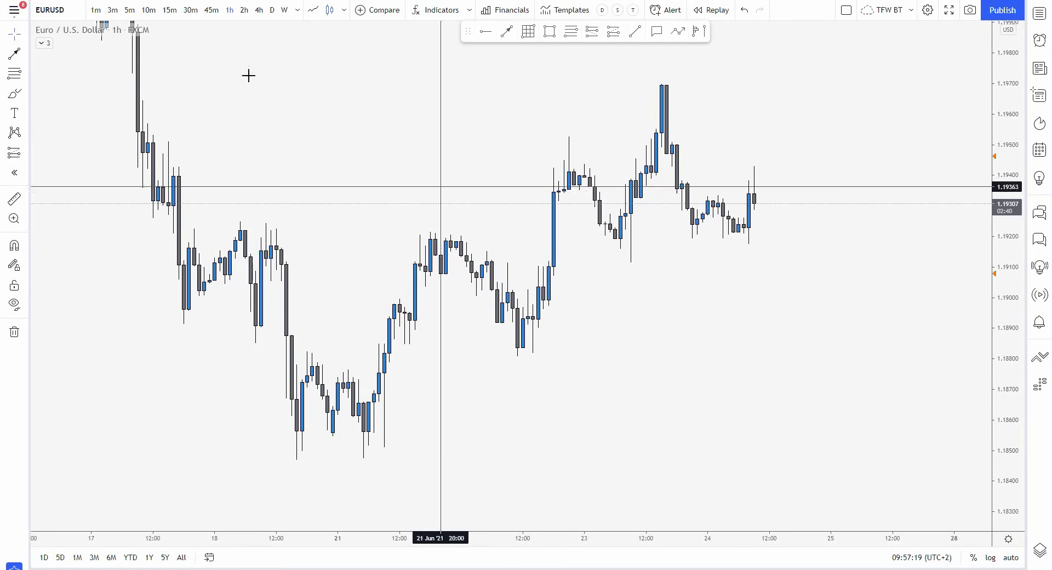
Switch the chart to the 15-minute timeframe and brush-trace the 18 to 21 June consolidation, its spikes and the rally to about 1.1898.
{"action": "left_click", "coordinate": [171, 10]}
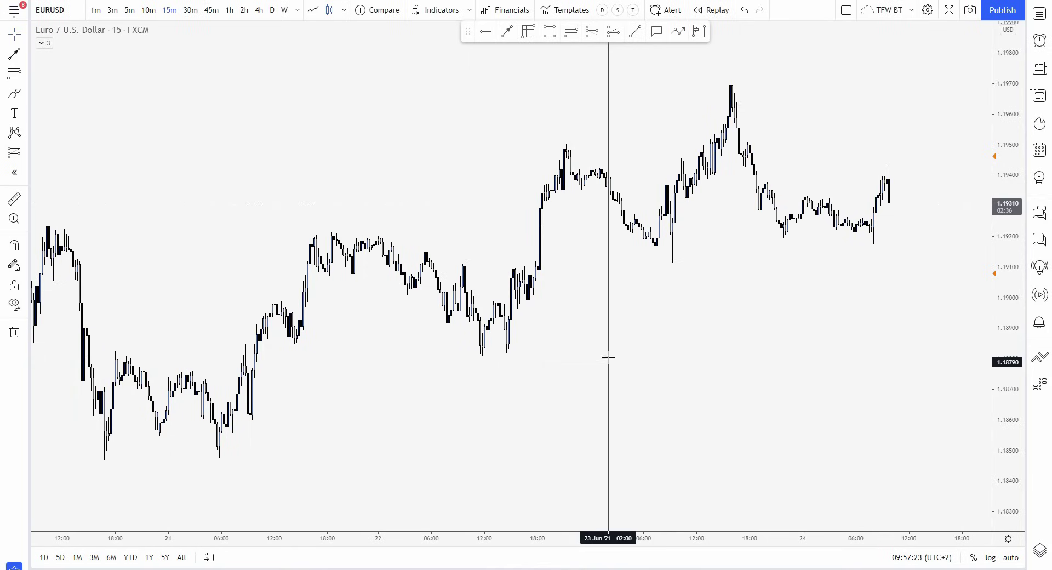
{"action": "left_click_drag", "start_coordinate": [579, 353], "coordinate": [728, 350]}
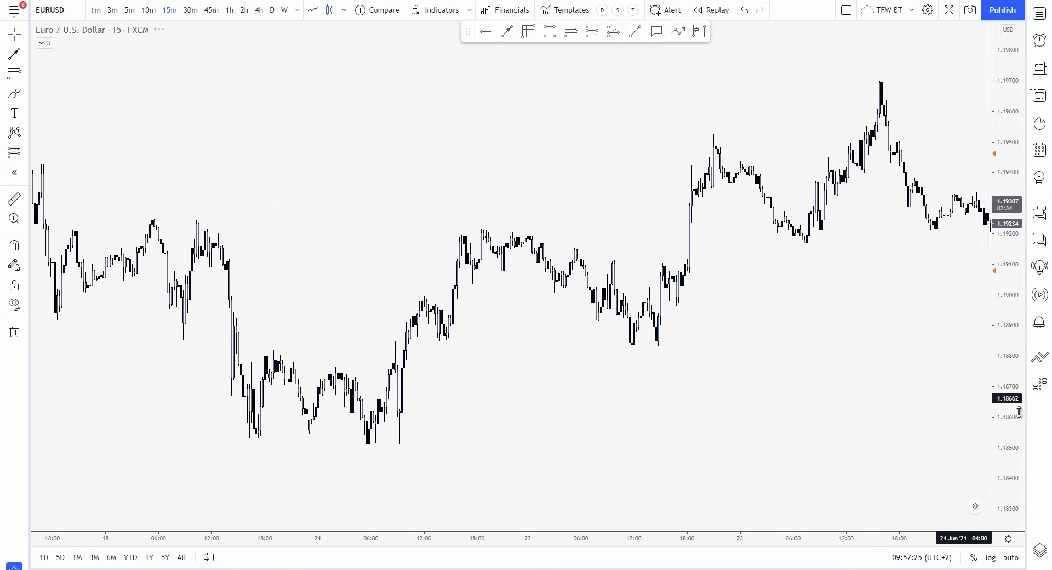
{"action": "scroll", "coordinate": [1007, 437], "scroll_direction": "up", "scroll_amount": 2}
{"action": "left_click_drag", "start_coordinate": [1006, 421], "coordinate": [964, 296]}
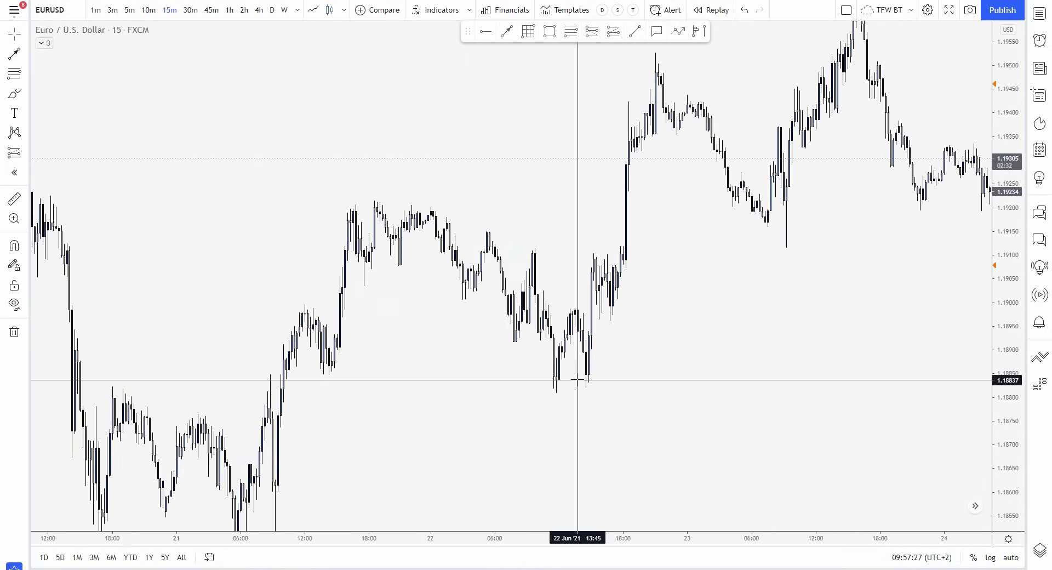
{"action": "left_click_drag", "start_coordinate": [656, 324], "coordinate": [684, 269]}
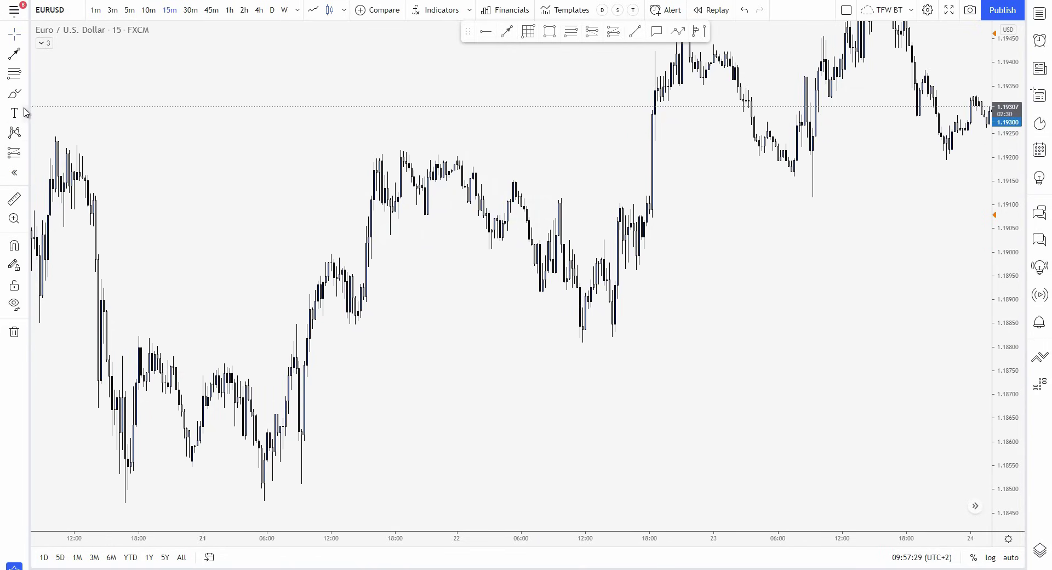
{"action": "mouse_move", "coordinate": [110, 378]}
{"action": "left_mouse_down"}
{"action": "mouse_move", "coordinate": [139, 448]}
{"action": "mouse_move", "coordinate": [242, 423]}
{"action": "mouse_move", "coordinate": [266, 500]}
{"action": "mouse_move", "coordinate": [293, 366]}
{"action": "mouse_move", "coordinate": [300, 491]}
{"action": "mouse_move", "coordinate": [328, 261]}
{"action": "left_mouse_up"}
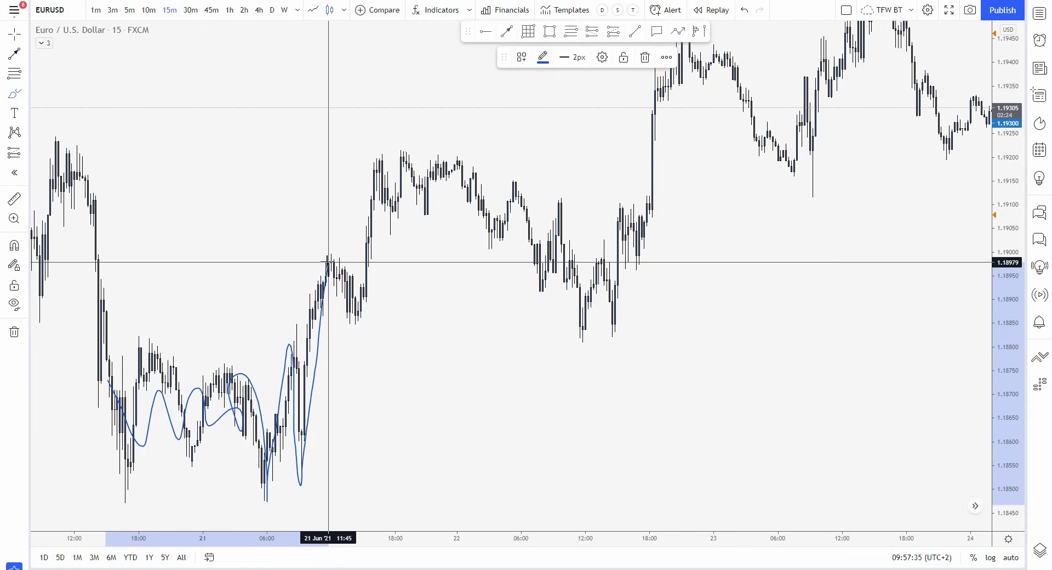
Mark the edges of the 18 to 21 June consolidation zone at about 1.1883 and 1.1852 with brush lines.
{"action": "left_click_drag", "start_coordinate": [80, 321], "coordinate": [681, 331]}
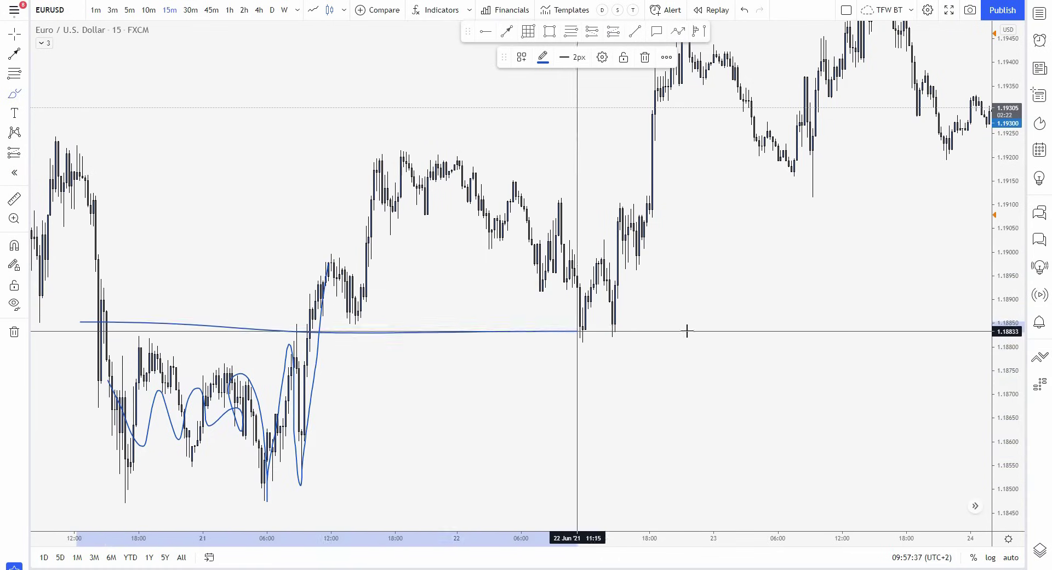
{"action": "left_click_drag", "start_coordinate": [82, 494], "coordinate": [324, 483]}
{"action": "left_click_drag", "start_coordinate": [679, 477], "coordinate": [824, 478]}
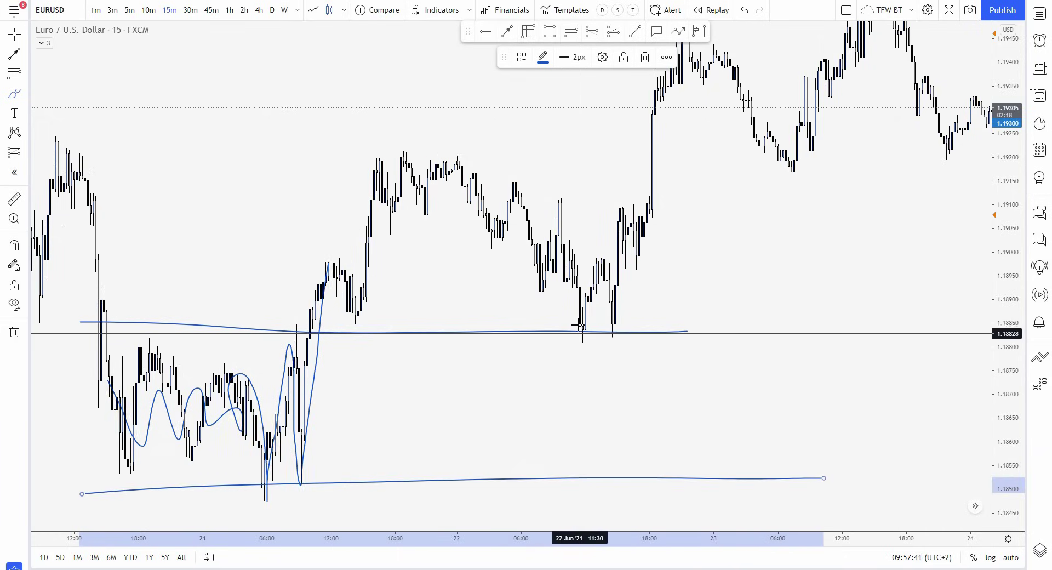
Brush an arc over the decline into 22 June, circle the retest at about 1.1880, and add a rising stroke from below it.
{"action": "mouse_move", "coordinate": [404, 136]}
{"action": "left_mouse_down"}
{"action": "mouse_move", "coordinate": [493, 155]}
{"action": "mouse_move", "coordinate": [583, 205]}
{"action": "left_mouse_up"}
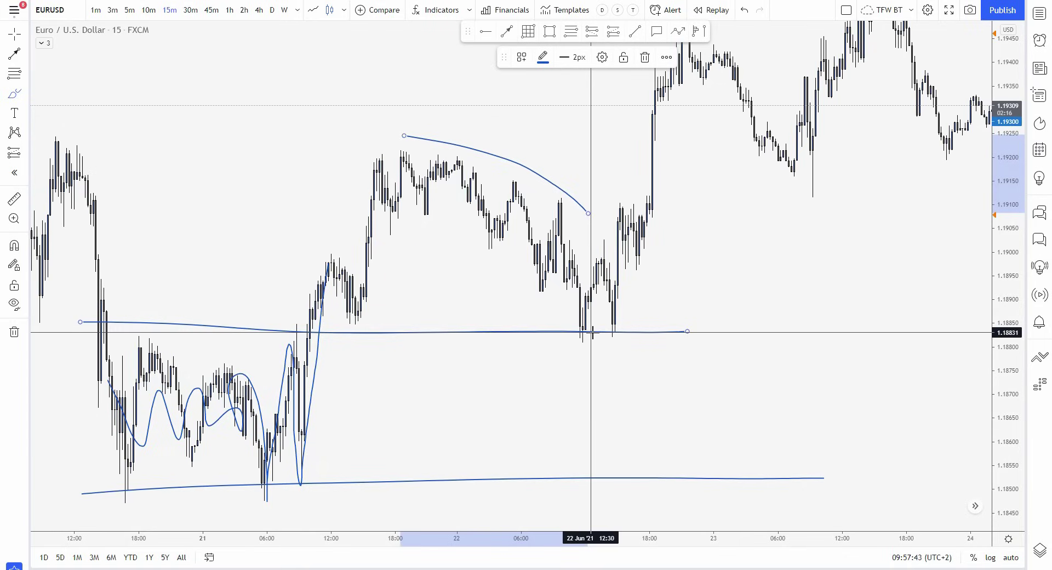
{"action": "mouse_move", "coordinate": [580, 323]}
{"action": "left_mouse_down"}
{"action": "mouse_move", "coordinate": [599, 340]}
{"action": "mouse_move", "coordinate": [593, 330]}
{"action": "left_mouse_up"}
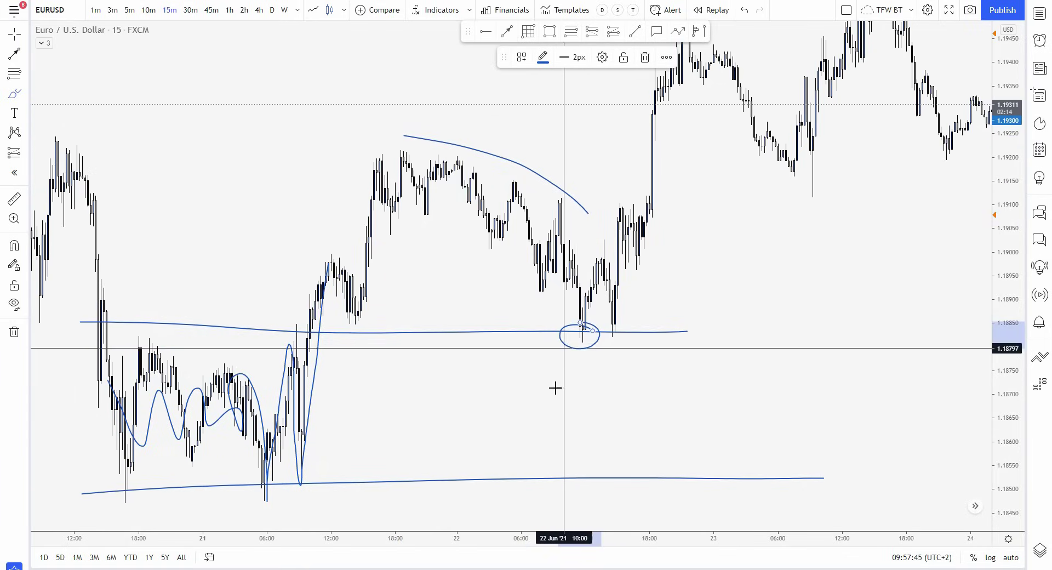
{"action": "left_click_drag", "start_coordinate": [570, 412], "coordinate": [887, 196]}
Undo the brush drawings made on the 15-minute chart.
{"action": "key", "text": "ctrl+z"}
{"action": "key", "text": "ctrl+z"}
{"action": "key", "text": "ctrl+z"}
{"action": "key", "text": "ctrl+z"}
{"action": "key", "text": "ctrl+z"}
{"action": "key", "text": "ctrl+z"}
{"action": "key", "text": "ctrl+z"}
{"action": "key", "text": "ctrl+z"}
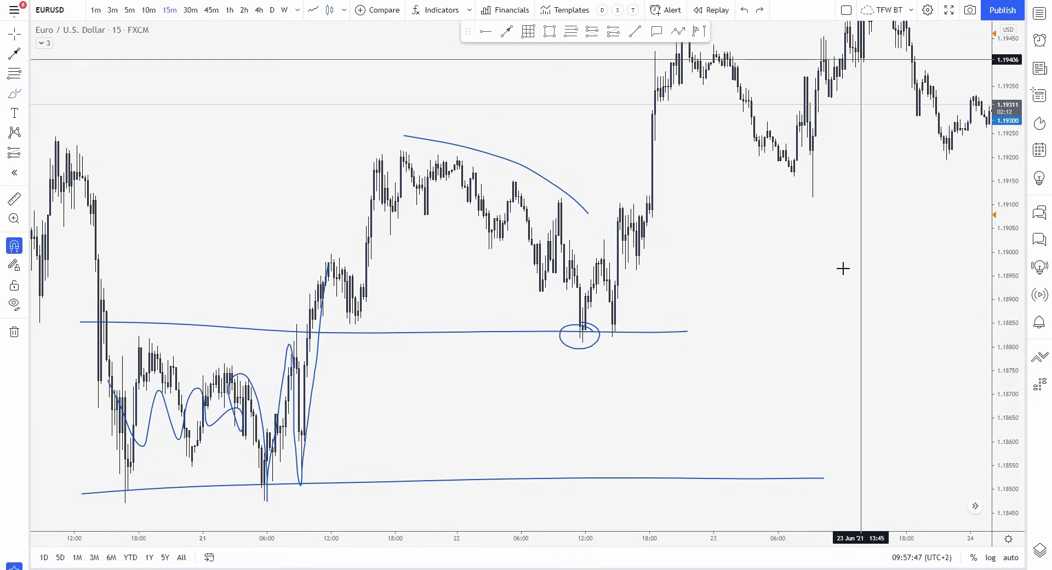
Switch the chart to the 1-minute timeframe and locate the consolidation just before the sharp rally on the evening of 22 June.
{"action": "left_click", "coordinate": [96, 10]}
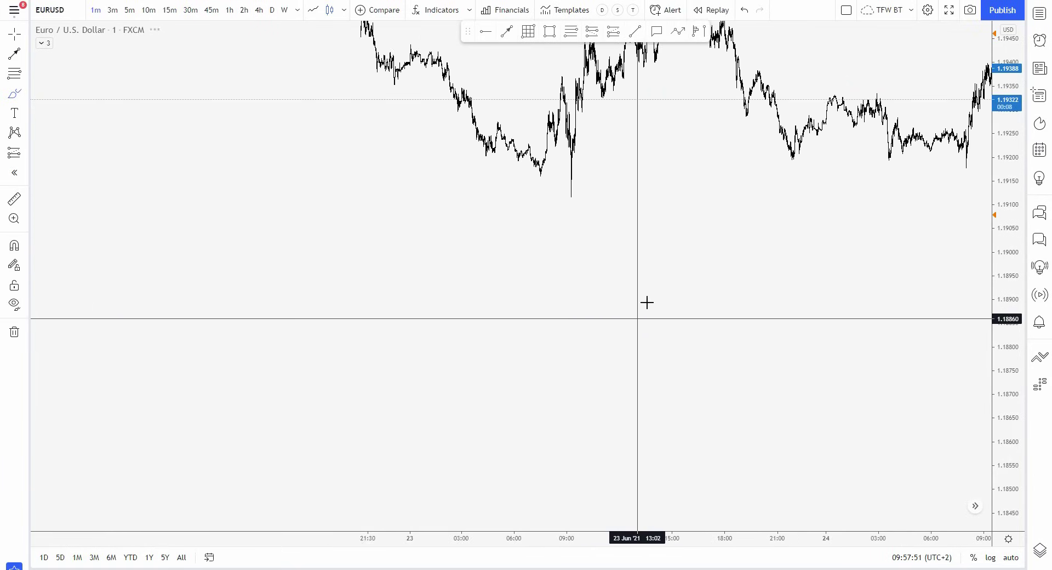
{"action": "scroll", "coordinate": [647, 302], "scroll_direction": "down", "scroll_amount": 1}
{"action": "left_click_drag", "start_coordinate": [311, 348], "coordinate": [717, 404]}
{"action": "left_click_drag", "start_coordinate": [650, 315], "coordinate": [795, 453]}
{"action": "scroll", "coordinate": [954, 425], "scroll_direction": "up", "scroll_amount": 5}
{"action": "left_click_drag", "start_coordinate": [1007, 422], "coordinate": [1007, 329]}
{"action": "left_click_drag", "start_coordinate": [456, 406], "coordinate": [751, 386]}
{"action": "scroll", "coordinate": [751, 386], "scroll_direction": "up", "scroll_amount": 5}
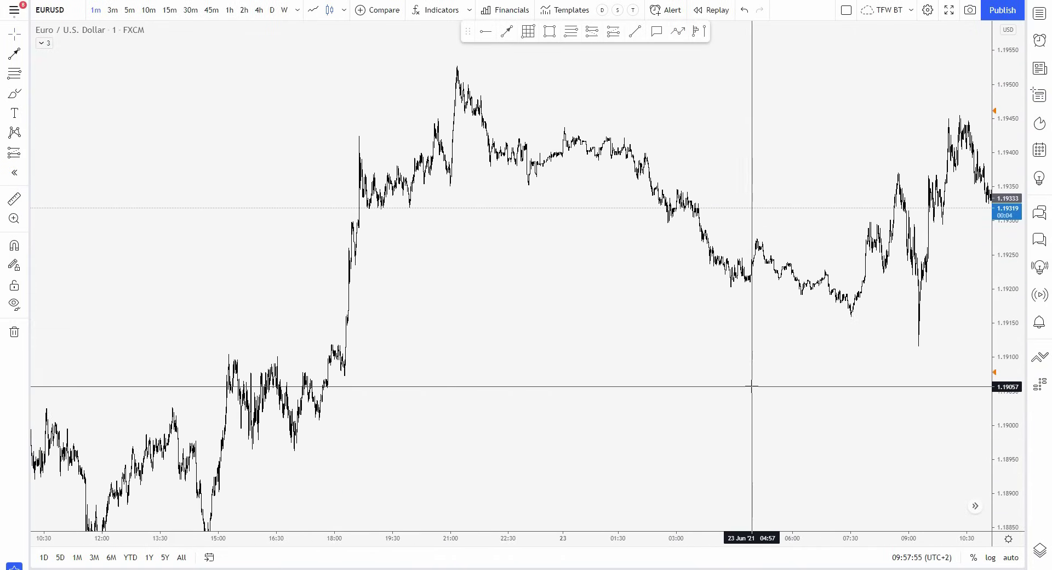
{"action": "scroll", "coordinate": [751, 385], "scroll_direction": "down", "scroll_amount": 4}
{"action": "left_click_drag", "start_coordinate": [544, 456], "coordinate": [422, 417]}
{"action": "scroll", "coordinate": [425, 414], "scroll_direction": "up", "scroll_amount": 3}
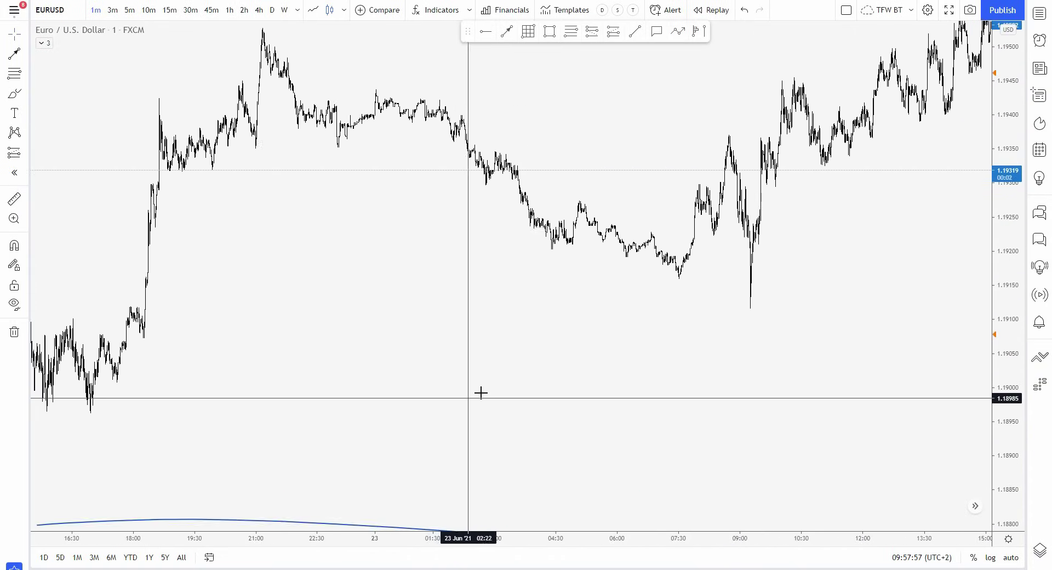
{"action": "left_click_drag", "start_coordinate": [483, 385], "coordinate": [975, 299]}
{"action": "scroll", "coordinate": [932, 413], "scroll_direction": "up", "scroll_amount": 5}
{"action": "left_click_drag", "start_coordinate": [460, 418], "coordinate": [781, 327]}
{"action": "scroll", "coordinate": [781, 326], "scroll_direction": "up", "scroll_amount": 5}
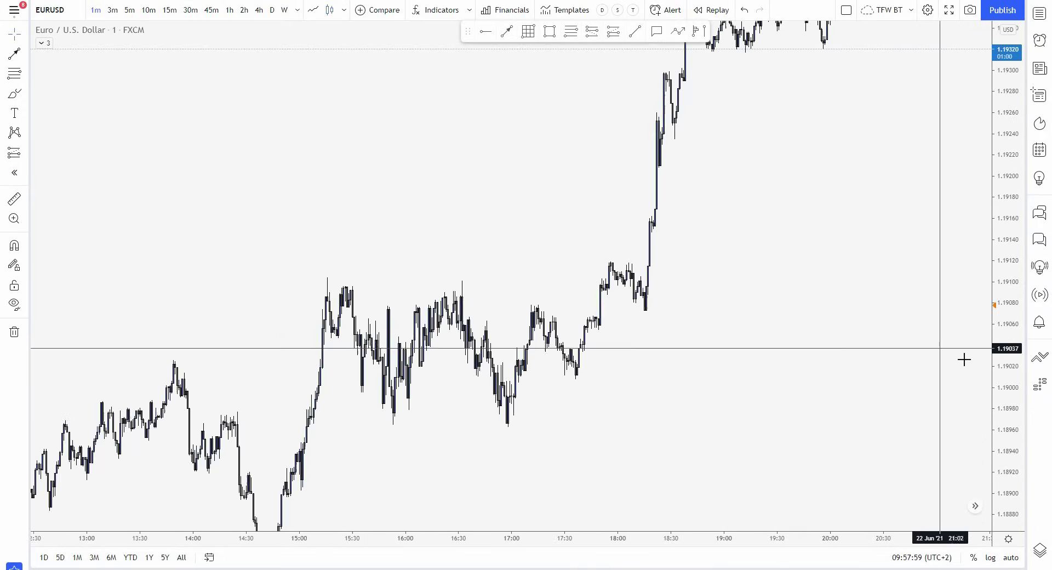
Trace the 22 June consolidation around 18:00, its downward spike to about 1.1906 and the rally to about 1.1923 with the brush.
{"action": "scroll", "coordinate": [800, 283], "scroll_direction": "up", "scroll_amount": 2}
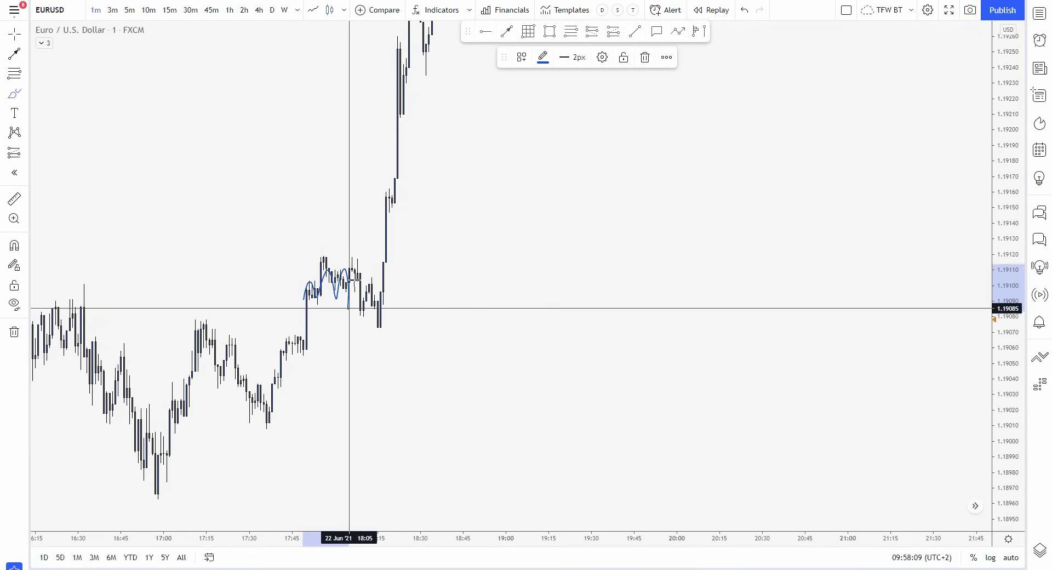
{"action": "left_click_drag", "start_coordinate": [355, 280], "coordinate": [364, 275]}
{"action": "left_click_drag", "start_coordinate": [372, 348], "coordinate": [414, 77]}
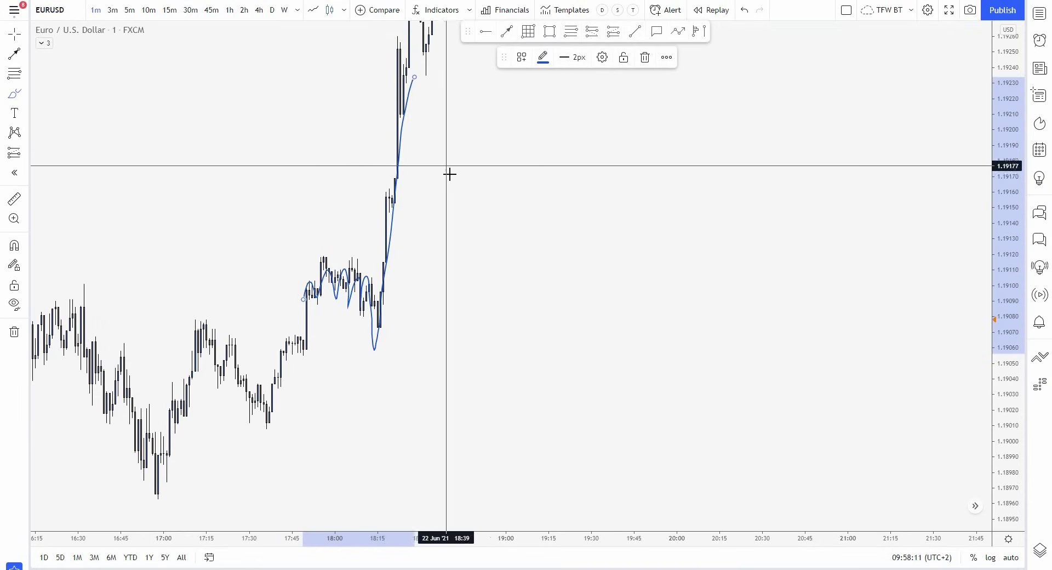
Brush a line above the 22 June highs from about 1.1913 to 1.1926, and undo it together with the pattern tracing.
{"action": "scroll", "coordinate": [444, 241], "scroll_direction": "down", "scroll_amount": 5}
{"action": "left_click_drag", "start_coordinate": [385, 266], "coordinate": [665, 245]}
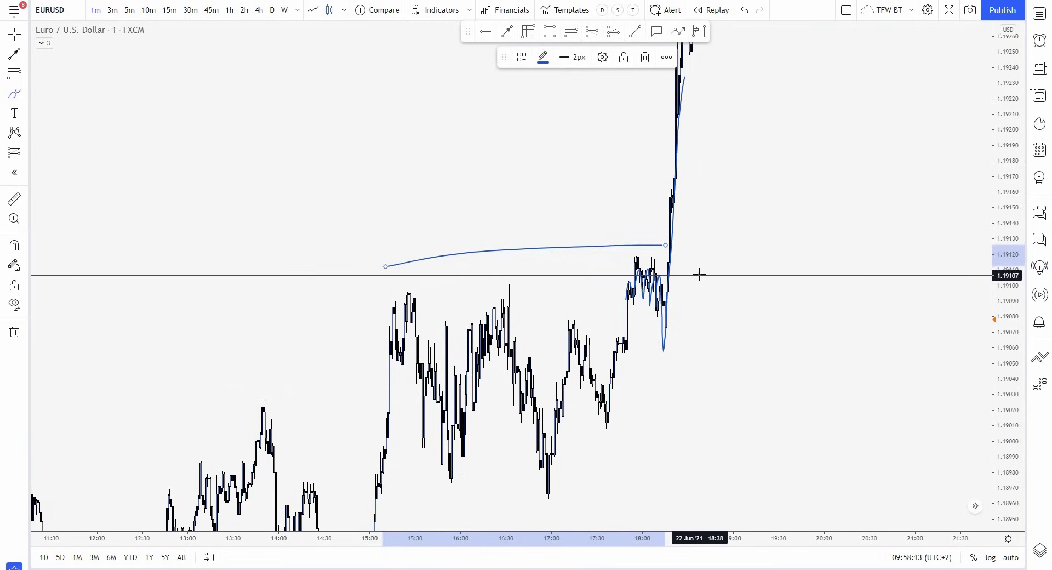
{"action": "key", "text": "ctrl+z"}
{"action": "key", "text": "ctrl+z"}
Draw a rectangle zone over the 22 June consolidation from 17:50, about 1.1907 to 1.1912, extending to 00:24 on 23 June.
{"action": "left_click_drag", "start_coordinate": [860, 249], "coordinate": [552, 258]}
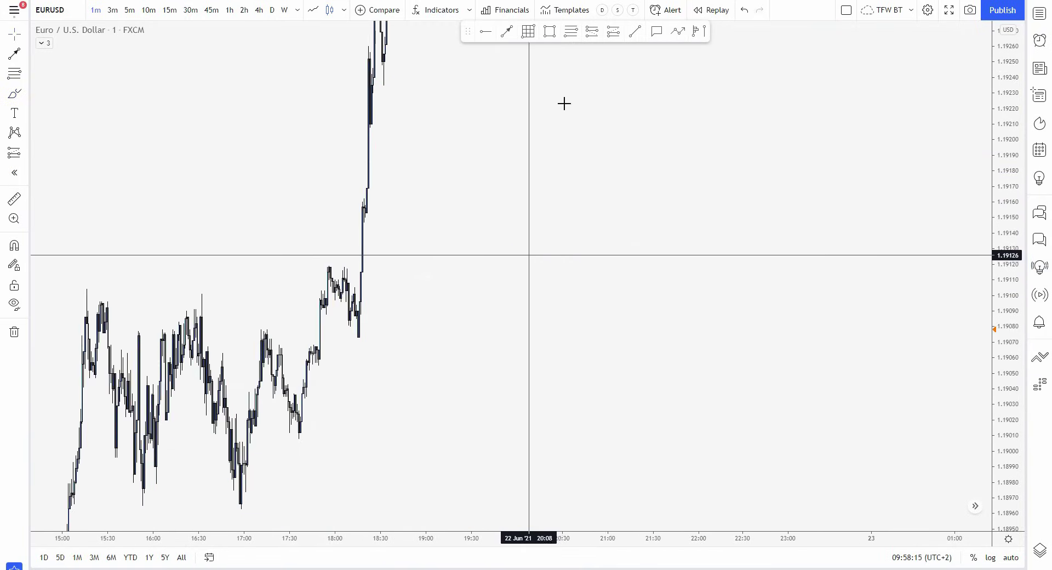
{"action": "left_click", "coordinate": [549, 31]}
{"action": "left_click", "coordinate": [330, 263]}
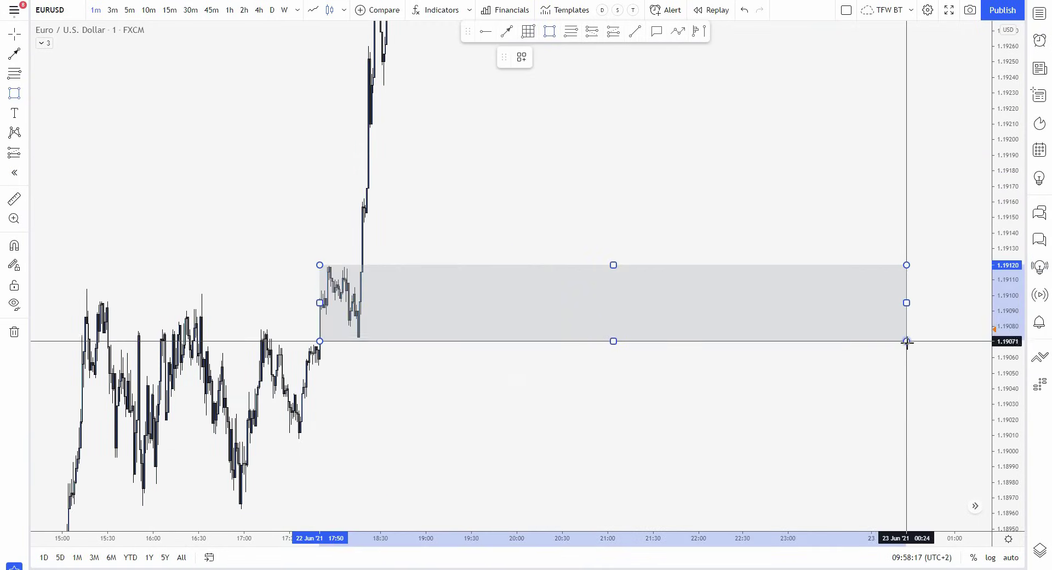
{"action": "left_click", "coordinate": [913, 338]}
Extend the rectangle zone's right edge to about 10:54 on 23 June, past the candles that retest it.
{"action": "left_click_drag", "start_coordinate": [923, 381], "coordinate": [568, 401]}
{"action": "scroll", "coordinate": [568, 401], "scroll_direction": "down", "scroll_amount": 5}
{"action": "left_click_drag", "start_coordinate": [1012, 268], "coordinate": [1009, 387]}
{"action": "left_click_drag", "start_coordinate": [871, 386], "coordinate": [529, 412]}
{"action": "left_click_drag", "start_coordinate": [394, 334], "coordinate": [950, 351]}
{"action": "left_click", "coordinate": [864, 412]}
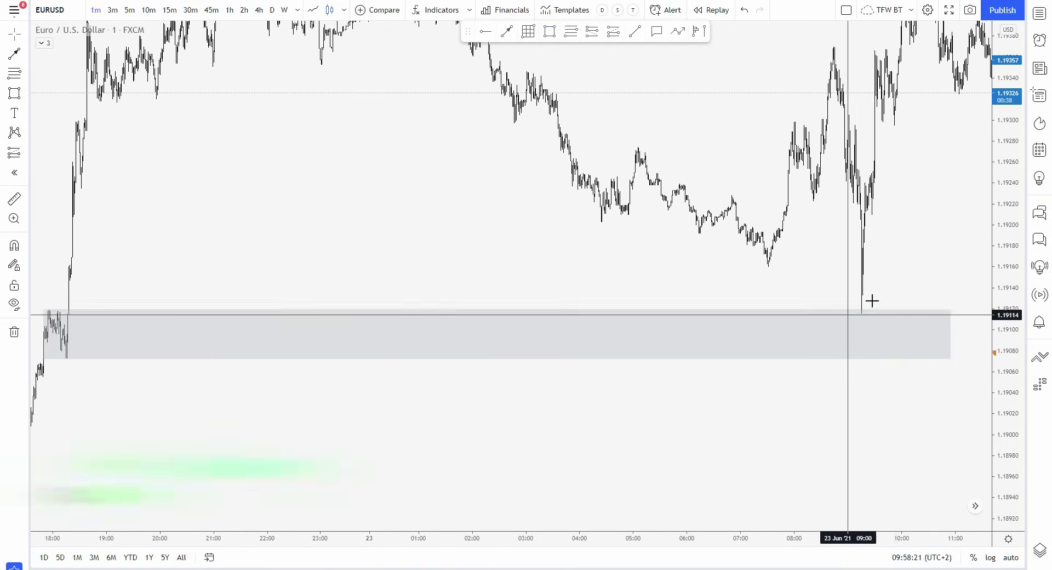
Examine the 1-minute price reaction off the demand zone at 09:15 on 23 June and the candles that follow it.
{"action": "scroll", "coordinate": [876, 296], "scroll_direction": "up", "scroll_amount": 3}
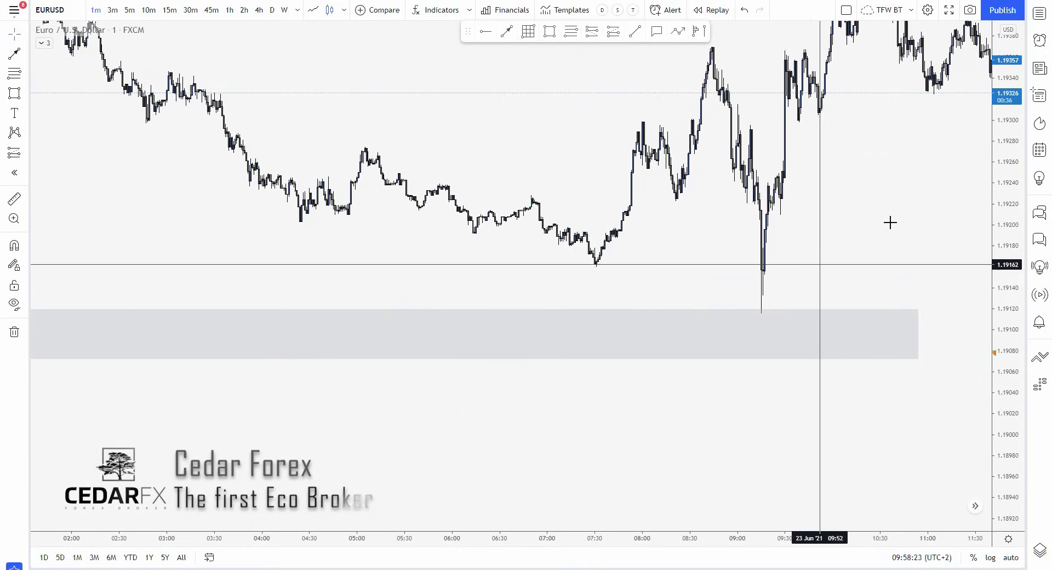
{"action": "left_click_drag", "start_coordinate": [889, 223], "coordinate": [790, 450]}
{"action": "scroll", "coordinate": [927, 415], "scroll_direction": "up", "scroll_amount": 7}
{"action": "left_click_drag", "start_coordinate": [991, 398], "coordinate": [942, 422]}
{"action": "left_click_drag", "start_coordinate": [868, 390], "coordinate": [932, 390]}
{"action": "scroll", "coordinate": [932, 390], "scroll_direction": "up", "scroll_amount": 1}
{"action": "left_click_drag", "start_coordinate": [996, 399], "coordinate": [996, 425]}
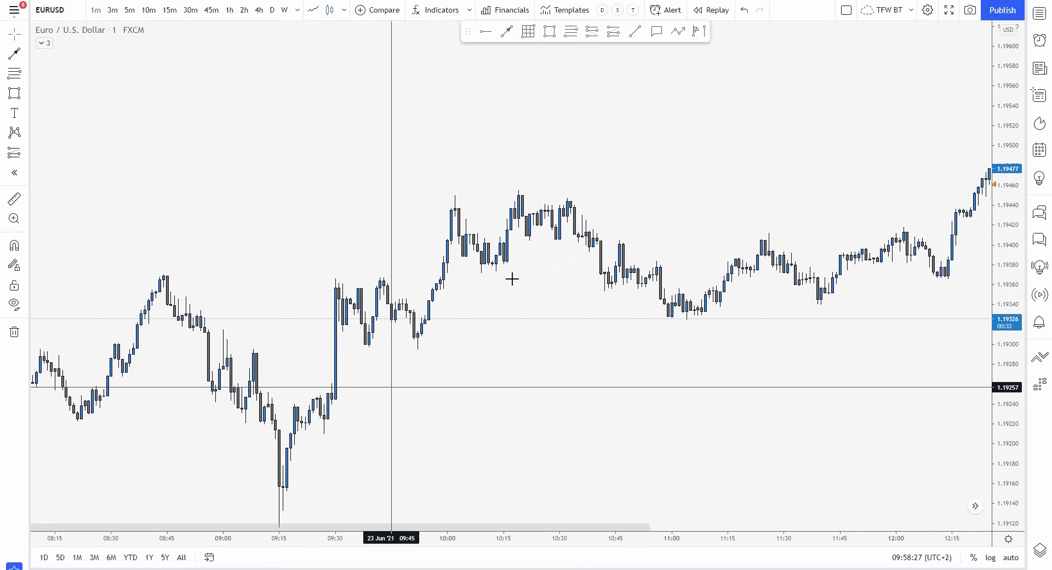
{"action": "scroll", "coordinate": [963, 331], "scroll_direction": "down", "scroll_amount": 2}
{"action": "left_click_drag", "start_coordinate": [1002, 342], "coordinate": [1002, 320]}
{"action": "scroll", "coordinate": [799, 318], "scroll_direction": "up", "scroll_amount": 2}
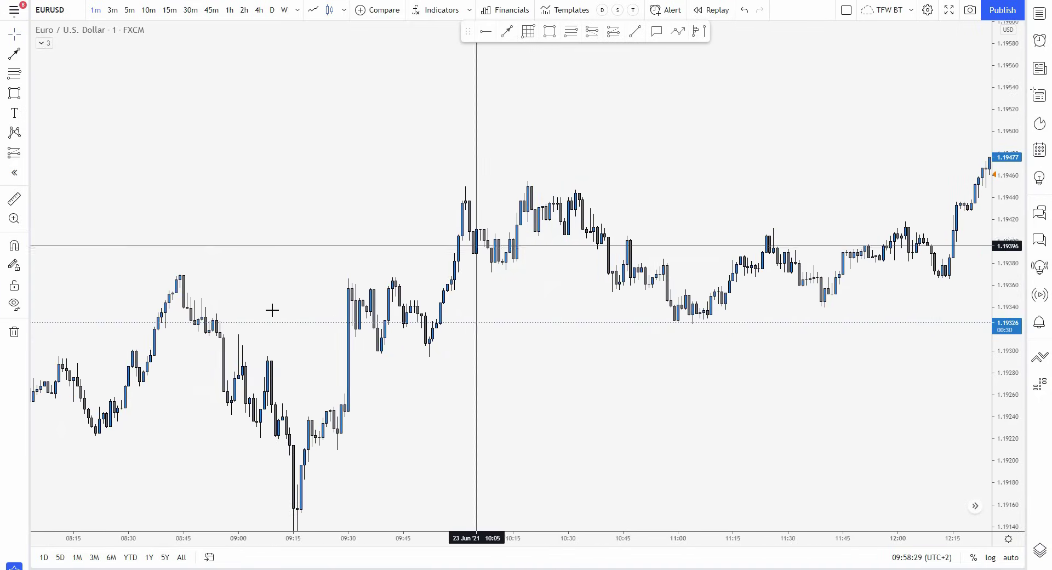
Brush-trace the 23 June consolidation from 09:30, its downward spike and the rally to about 1.1945, and line the earlier high at about 1.1938.
{"action": "left_click", "coordinate": [41, 94]}
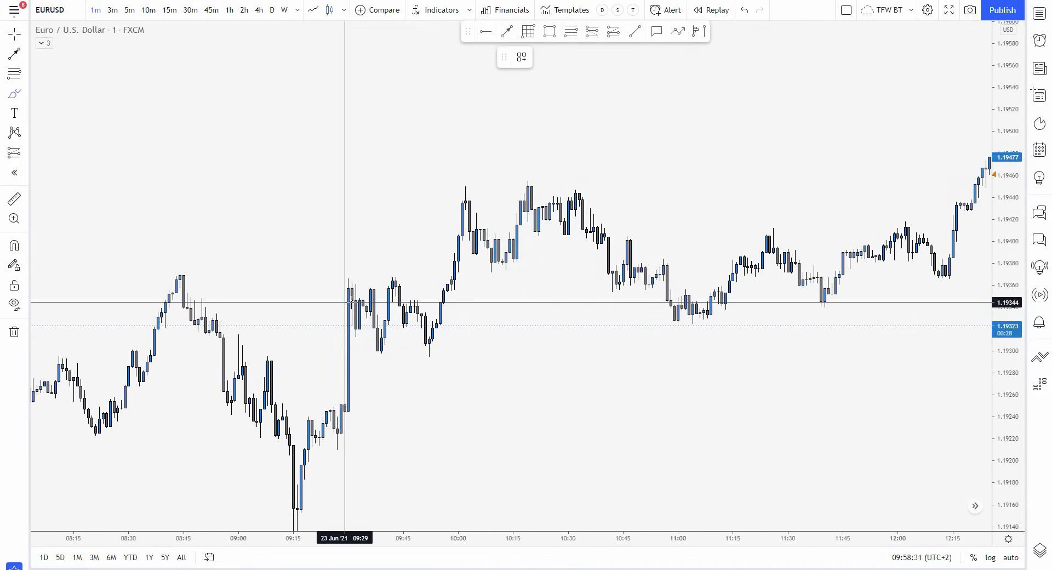
{"action": "mouse_move", "coordinate": [346, 307]}
{"action": "left_mouse_down"}
{"action": "mouse_move", "coordinate": [397, 313]}
{"action": "mouse_move", "coordinate": [462, 183]}
{"action": "left_mouse_up"}
{"action": "left_click_drag", "start_coordinate": [153, 273], "coordinate": [448, 266]}
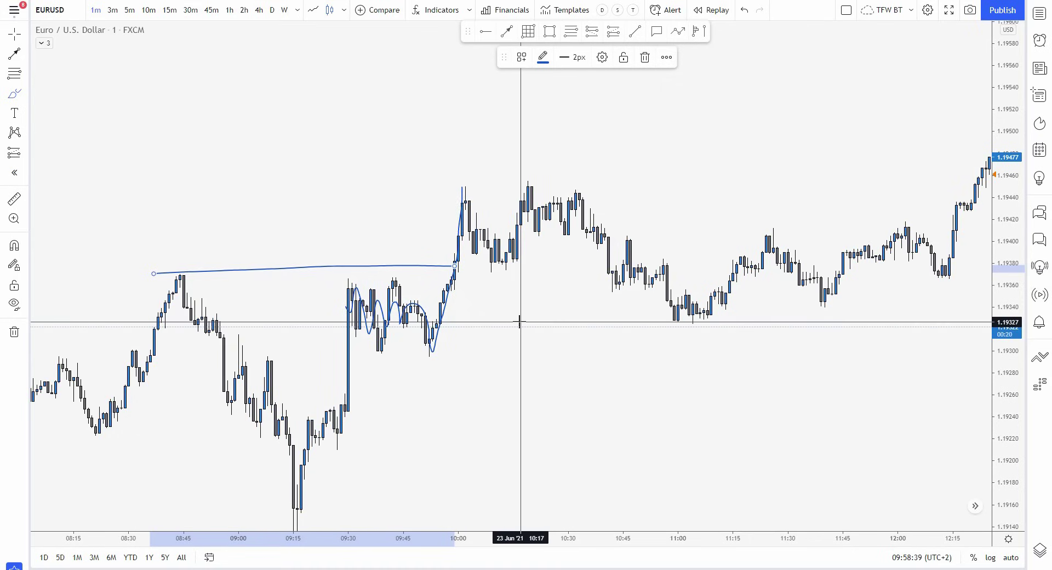
Draw a rectangle zone over the 23 June consolidation from 09:28, about 1.1930 to 1.1937, extending to 11:26.
{"action": "left_click", "coordinate": [561, 12]}
{"action": "left_click", "coordinate": [549, 36]}
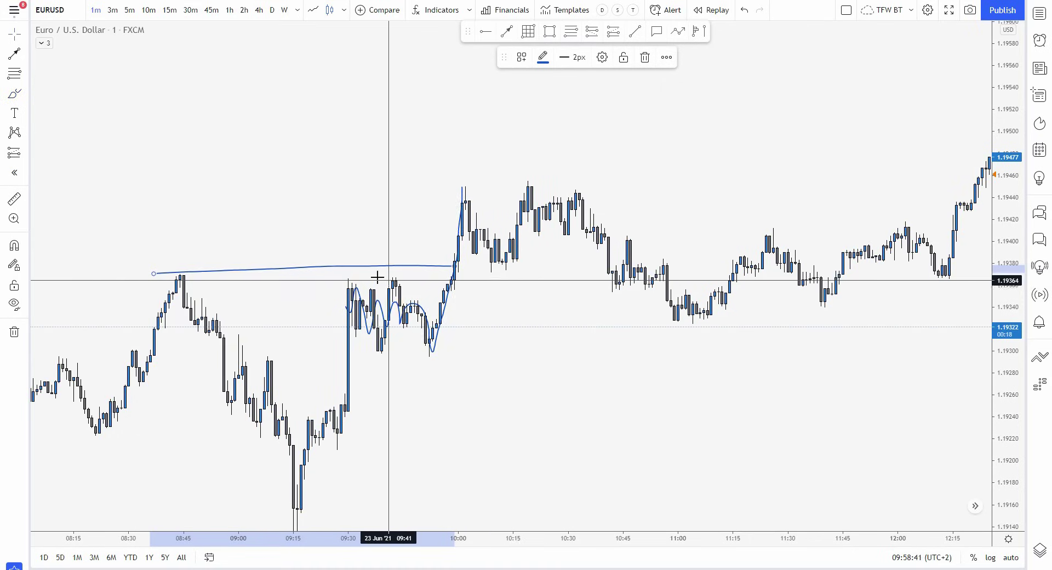
{"action": "left_click", "coordinate": [549, 32]}
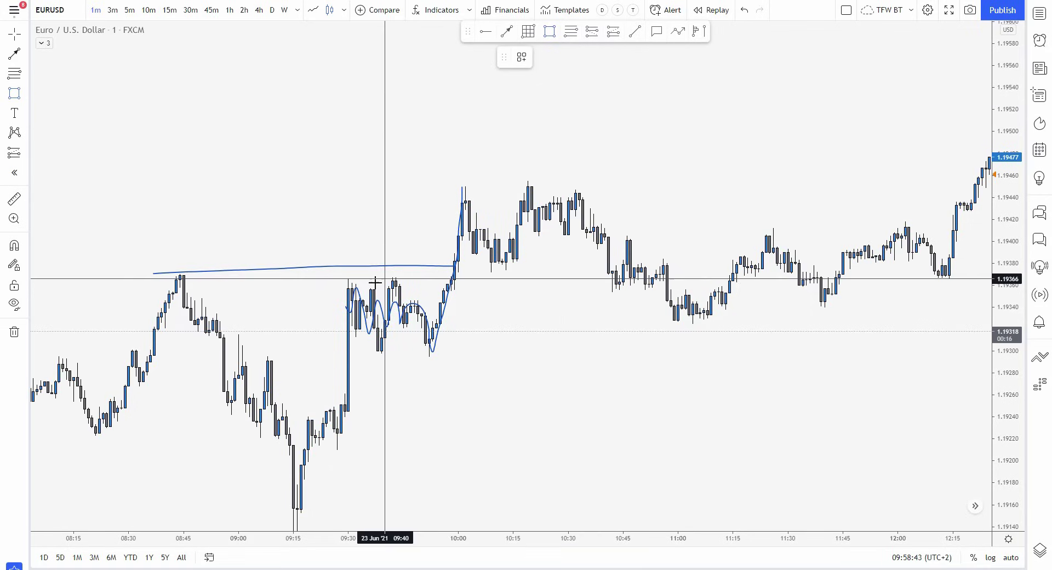
{"action": "left_click_drag", "start_coordinate": [341, 277], "coordinate": [766, 358]}
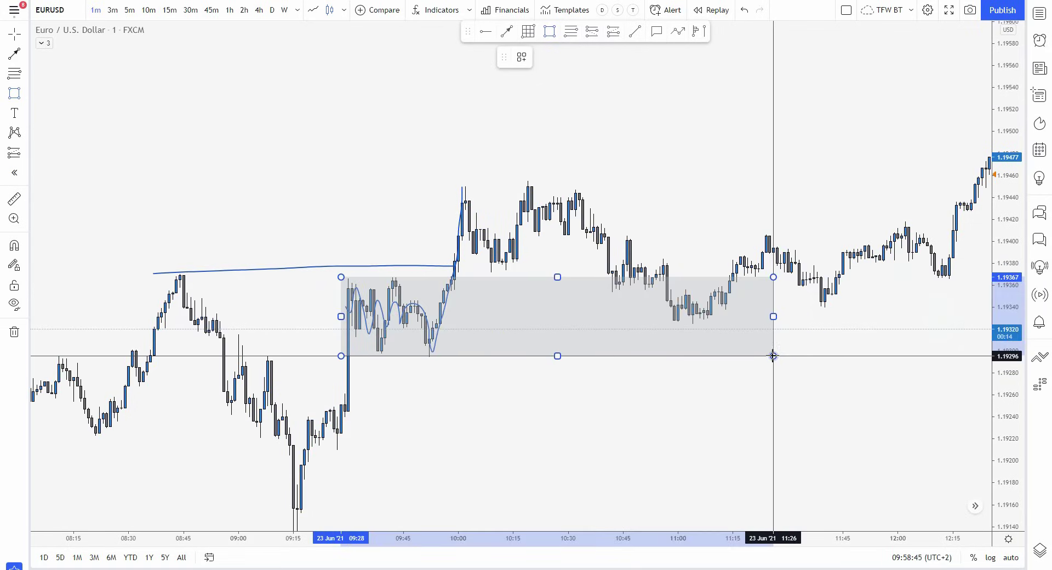
{"action": "left_click", "coordinate": [773, 355]}
{"action": "left_click", "coordinate": [766, 396]}
Shorten the rectangle zone over the 09:30 consolidation so its right edge ends at 10:40.
{"action": "left_click_drag", "start_coordinate": [1002, 420], "coordinate": [998, 382]}
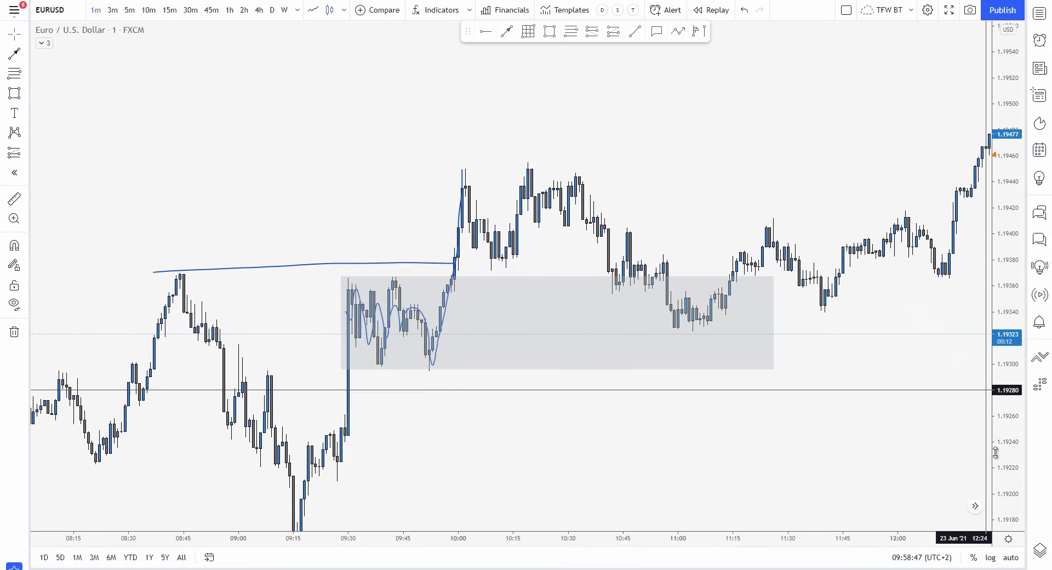
{"action": "left_click", "coordinate": [1039, 549]}
{"action": "left_click_drag", "start_coordinate": [960, 290], "coordinate": [957, 55]}
{"action": "left_click", "coordinate": [1040, 15]}
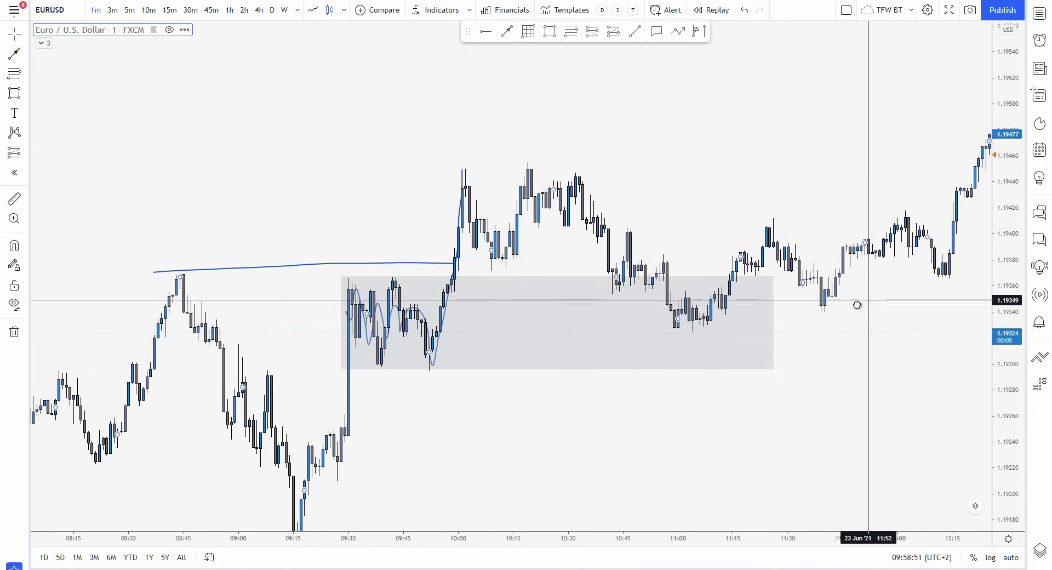
{"action": "left_click_drag", "start_coordinate": [857, 304], "coordinate": [683, 339]}
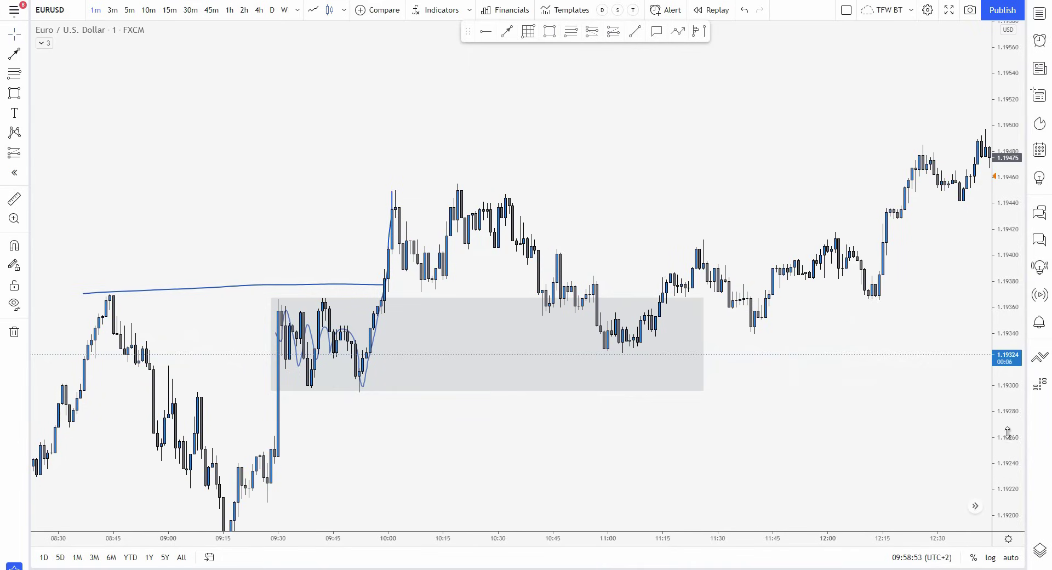
{"action": "left_click_drag", "start_coordinate": [1006, 432], "coordinate": [1000, 300]}
{"action": "left_click_drag", "start_coordinate": [918, 347], "coordinate": [865, 350]}
{"action": "left_click_drag", "start_coordinate": [651, 394], "coordinate": [482, 386]}
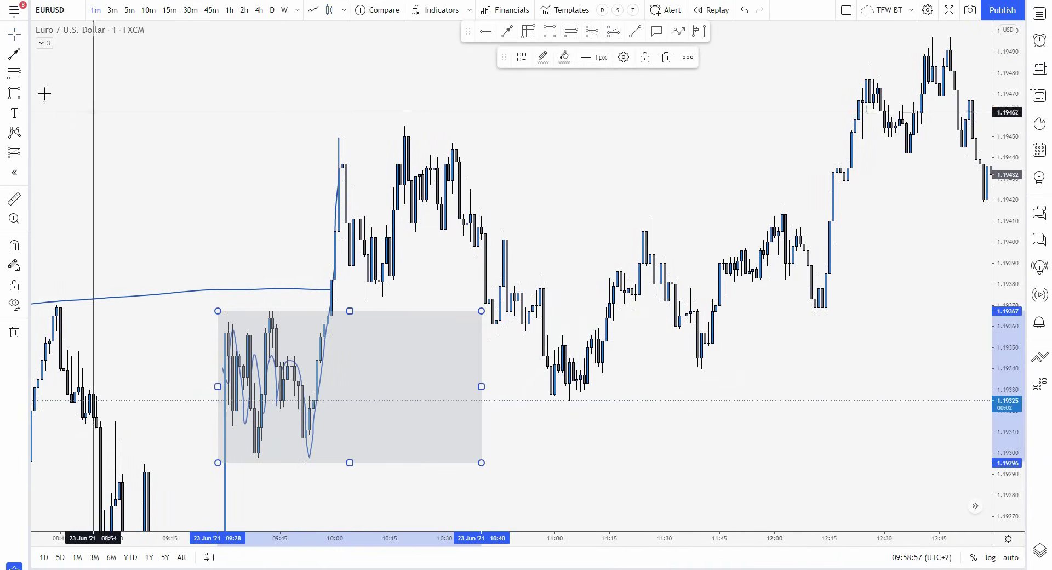
Brush-trace the 10:45 consolidation, drop and rally to about 1.1941, lining the high near 1.1938 and the zone near 1.1935 and 1.1933.
{"action": "left_click", "coordinate": [60, 95]}
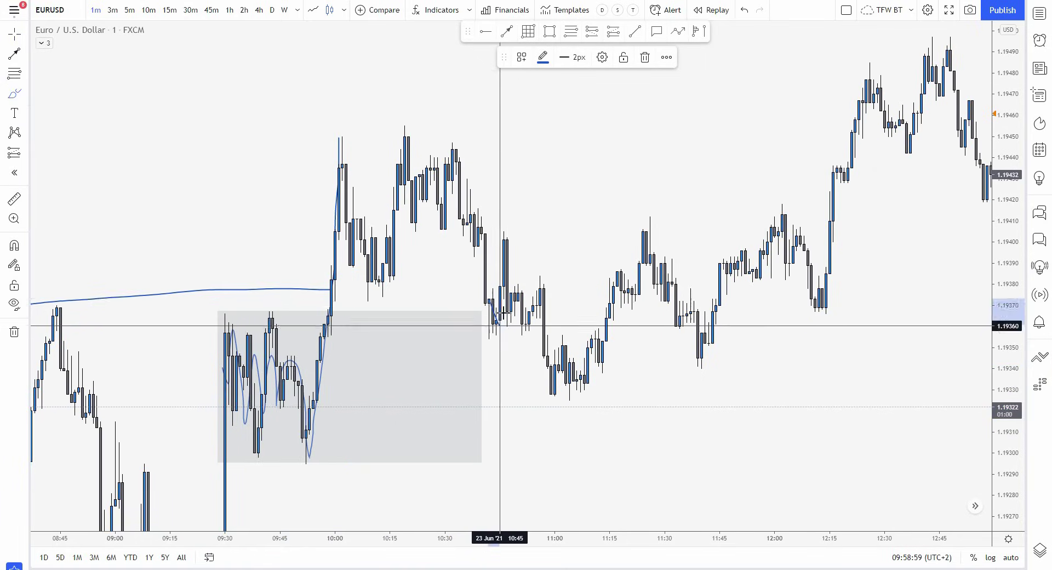
{"action": "mouse_move", "coordinate": [530, 321]}
{"action": "left_mouse_down"}
{"action": "mouse_move", "coordinate": [539, 289]}
{"action": "mouse_move", "coordinate": [551, 393]}
{"action": "left_mouse_up"}
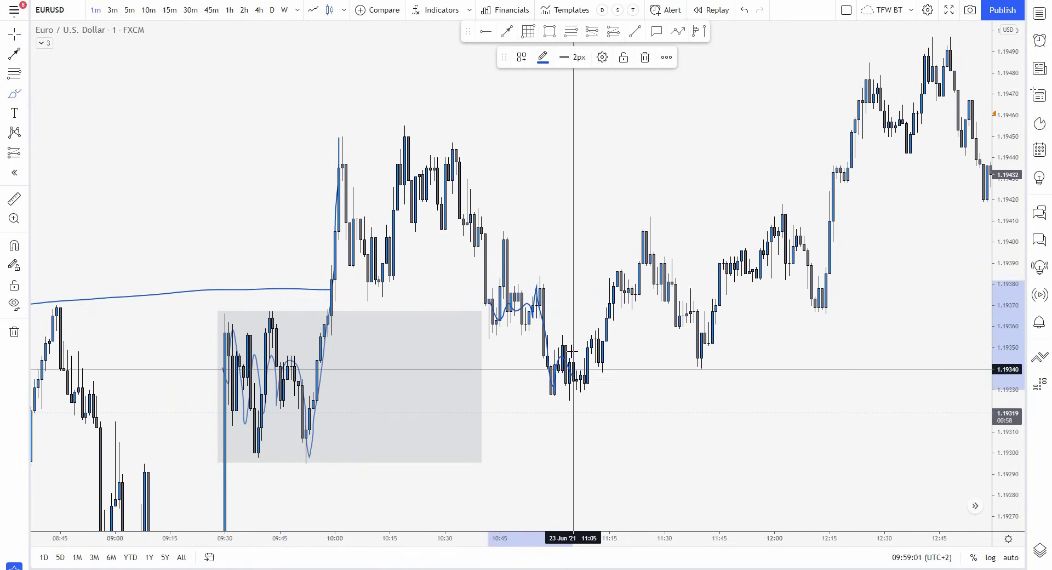
{"action": "left_click_drag", "start_coordinate": [610, 340], "coordinate": [649, 215]}
{"action": "left_click_drag", "start_coordinate": [521, 277], "coordinate": [636, 280]}
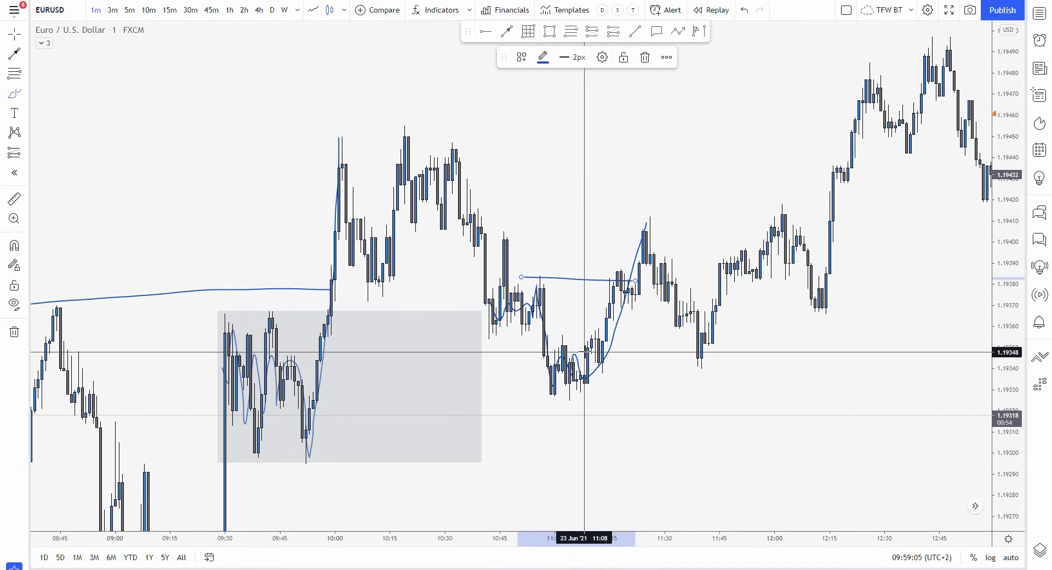
{"action": "left_click_drag", "start_coordinate": [534, 337], "coordinate": [767, 345]}
{"action": "left_click_drag", "start_coordinate": [525, 395], "coordinate": [756, 388]}
Brush-trace the 11:30 consolidation, spike and rally to about 1.1942, lining the high near 1.1941 and the zone near 1.1937 and 1.1935.
{"action": "mouse_move", "coordinate": [669, 313]}
{"action": "left_mouse_down"}
{"action": "mouse_move", "coordinate": [675, 326]}
{"action": "mouse_move", "coordinate": [788, 202]}
{"action": "left_mouse_up"}
{"action": "left_click_drag", "start_coordinate": [630, 218], "coordinate": [796, 217]}
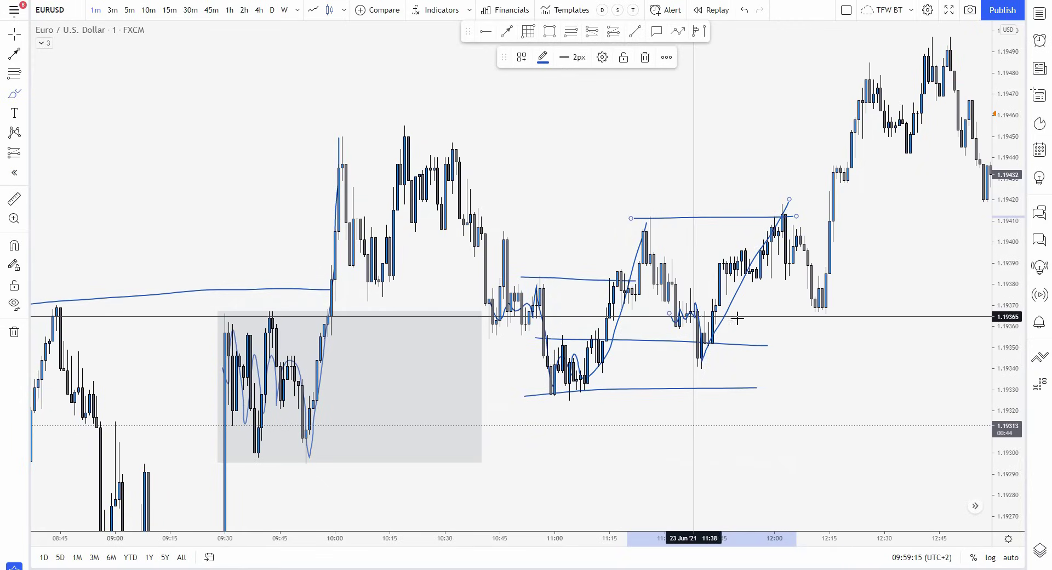
{"action": "left_click_drag", "start_coordinate": [670, 307], "coordinate": [866, 307]}
{"action": "left_click_drag", "start_coordinate": [670, 359], "coordinate": [860, 342]}
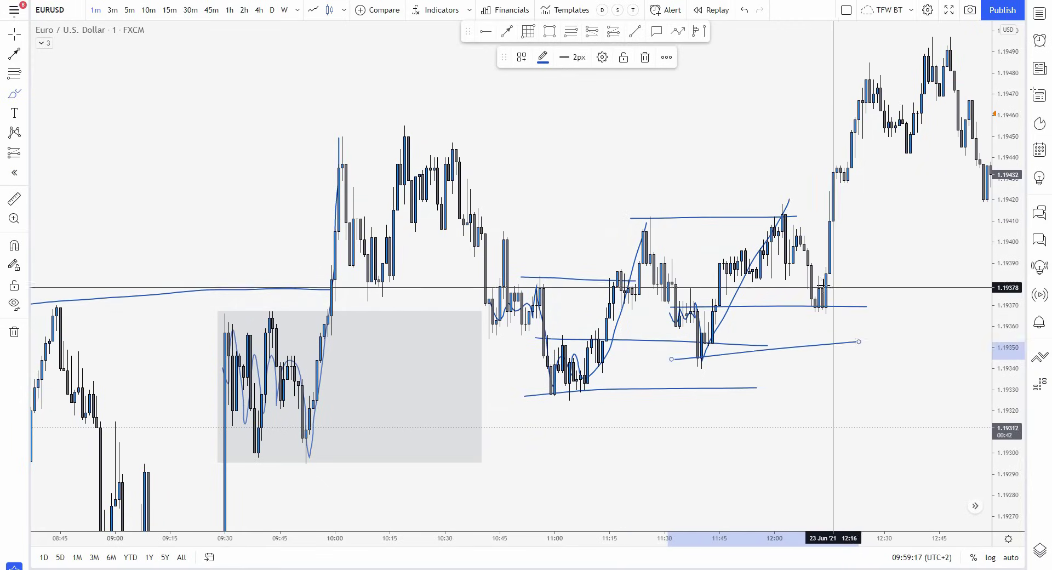
Circle the spike lows near 10:58, 11:40 and 12:15, and brush rising lines below and above the price swings.
{"action": "left_click_drag", "start_coordinate": [832, 286], "coordinate": [842, 289]}
{"action": "left_click_drag", "start_coordinate": [539, 394], "coordinate": [550, 387]}
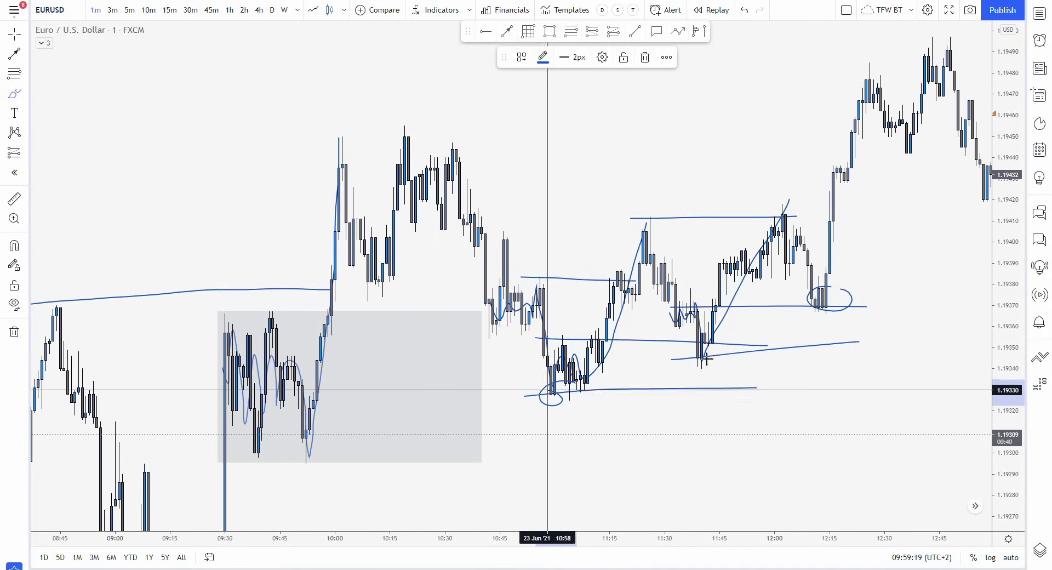
{"action": "left_click_drag", "start_coordinate": [701, 337], "coordinate": [686, 357]}
{"action": "mouse_move", "coordinate": [849, 296]}
{"action": "left_mouse_down"}
{"action": "mouse_move", "coordinate": [830, 321]}
{"action": "mouse_move", "coordinate": [843, 290]}
{"action": "left_mouse_up"}
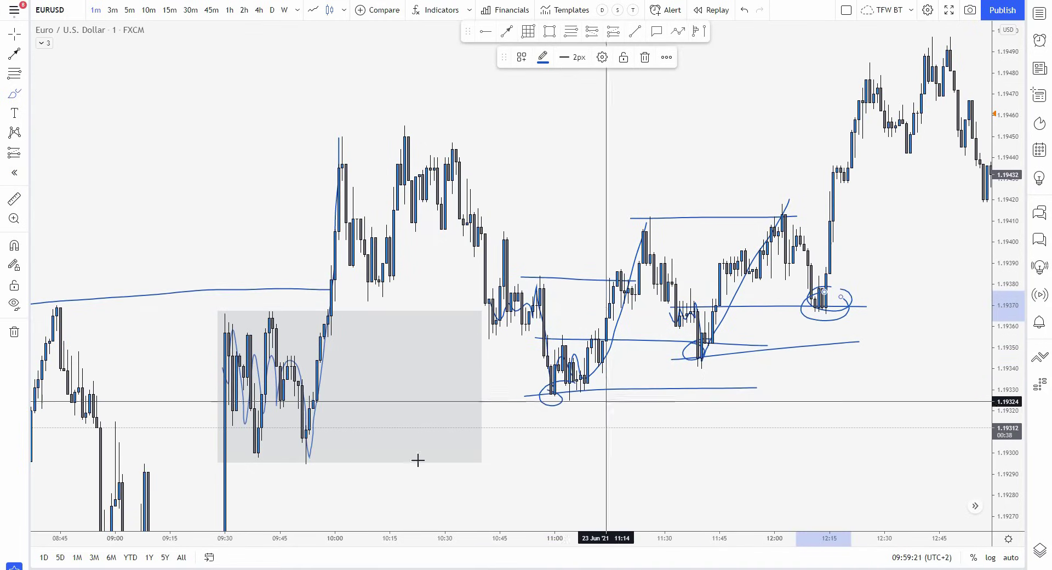
{"action": "left_click_drag", "start_coordinate": [310, 489], "coordinate": [884, 347]}
{"action": "left_click_drag", "start_coordinate": [264, 222], "coordinate": [661, 127]}
Undo the brush marks drawn from 10:45 onward and the shortening of the rectangle zone.
{"action": "key", "text": "ctrl+z"}
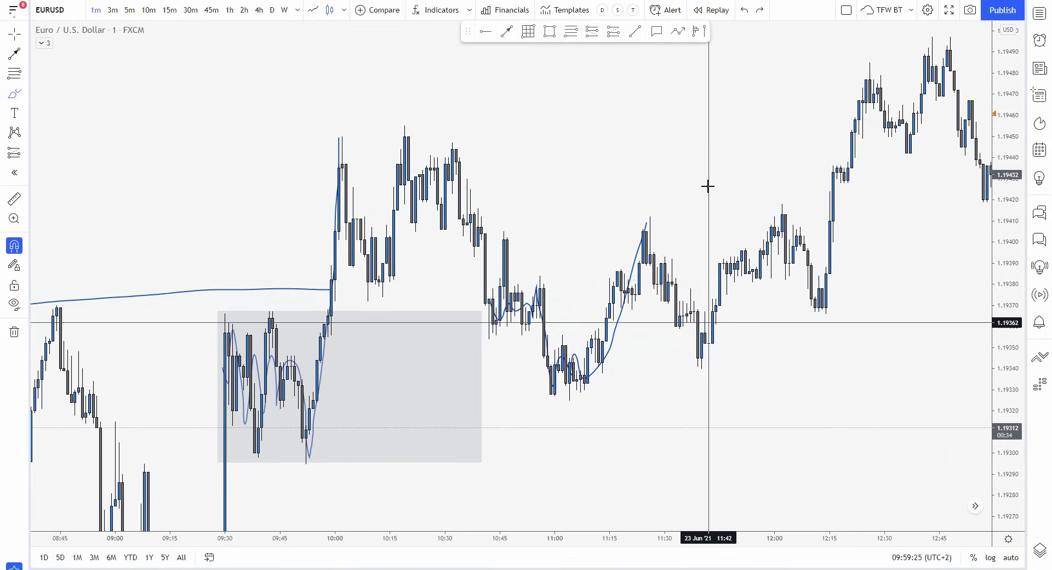
{"action": "key", "text": "ctrl+z"}
{"action": "key", "text": "ctrl+z"}
Brush-trace the 11:45 consolidation, its spike to about 1.1937 and the rally to about 1.1948, and line the local high near 1.1942.
{"action": "left_click_drag", "start_coordinate": [858, 243], "coordinate": [331, 363]}
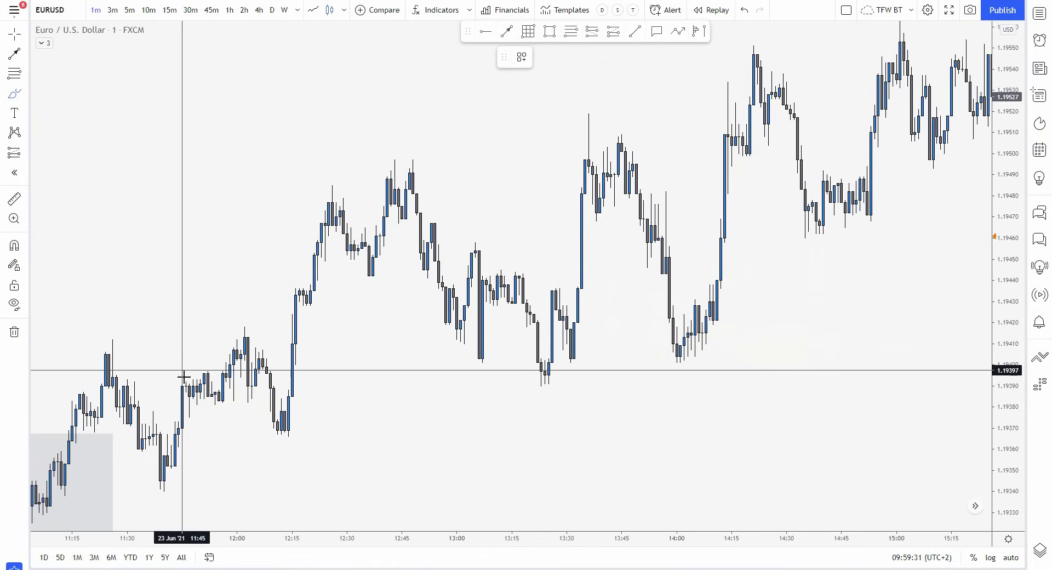
{"action": "left_click_drag", "start_coordinate": [184, 375], "coordinate": [207, 363]}
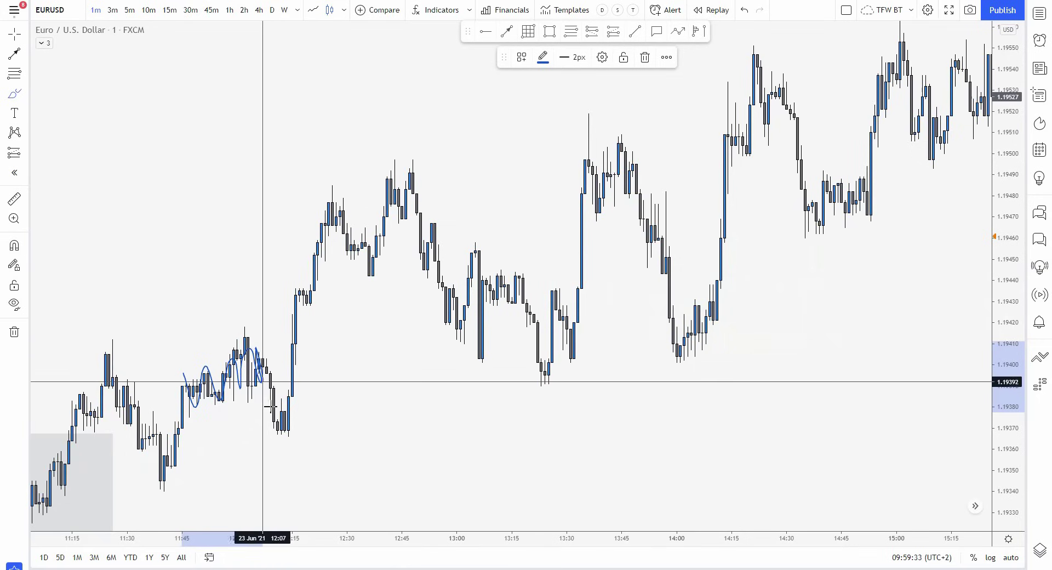
{"action": "left_click_drag", "start_coordinate": [277, 440], "coordinate": [332, 192]}
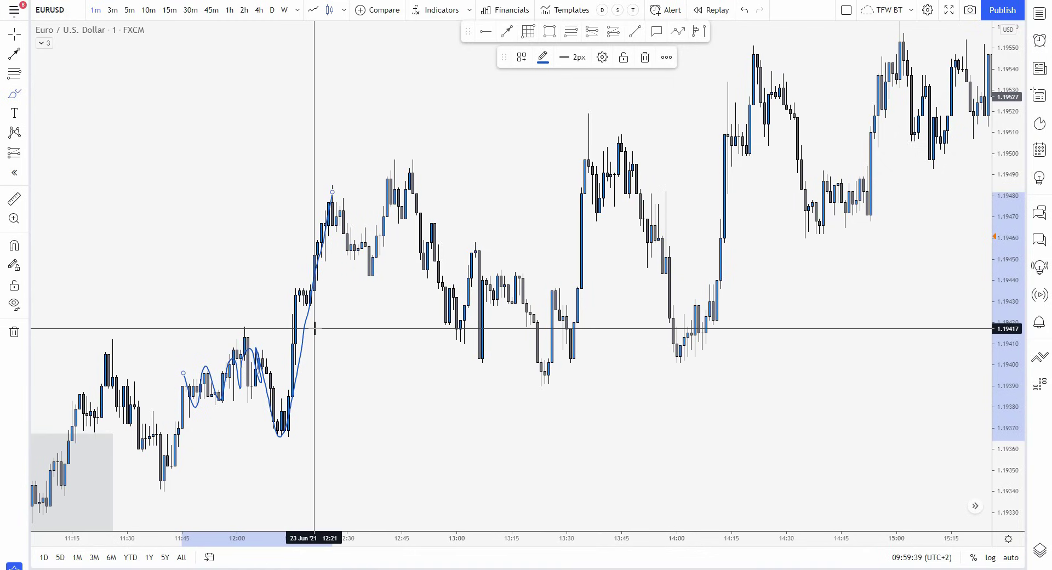
{"action": "left_click_drag", "start_coordinate": [218, 326], "coordinate": [283, 325]}
Line the earlier 10:20 high at about 1.1945 across to the rally that breaks it, and circle that high.
{"action": "scroll", "coordinate": [310, 323], "scroll_direction": "down", "scroll_amount": 4}
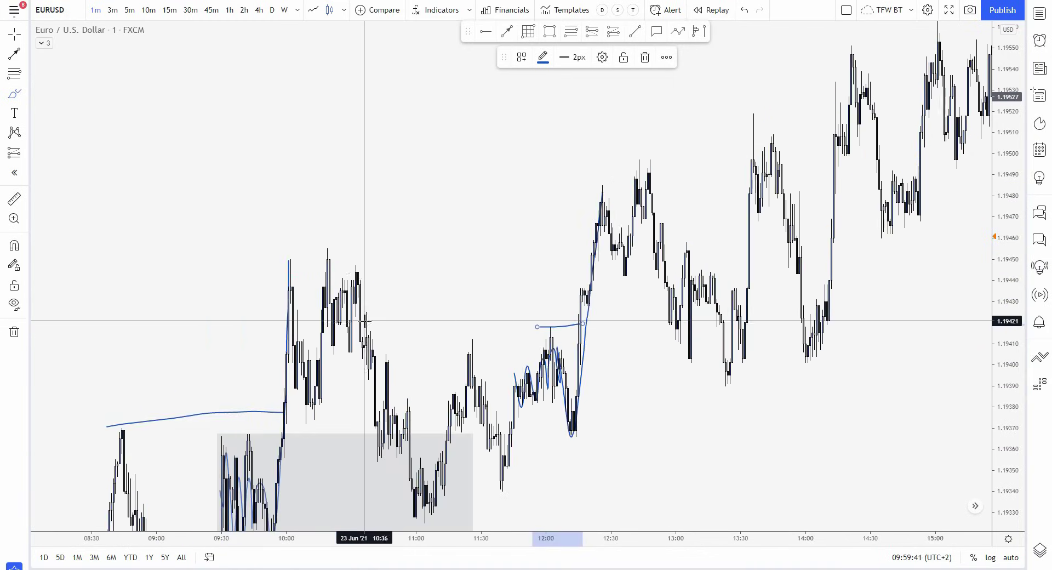
{"action": "left_click_drag", "start_coordinate": [307, 247], "coordinate": [602, 249]}
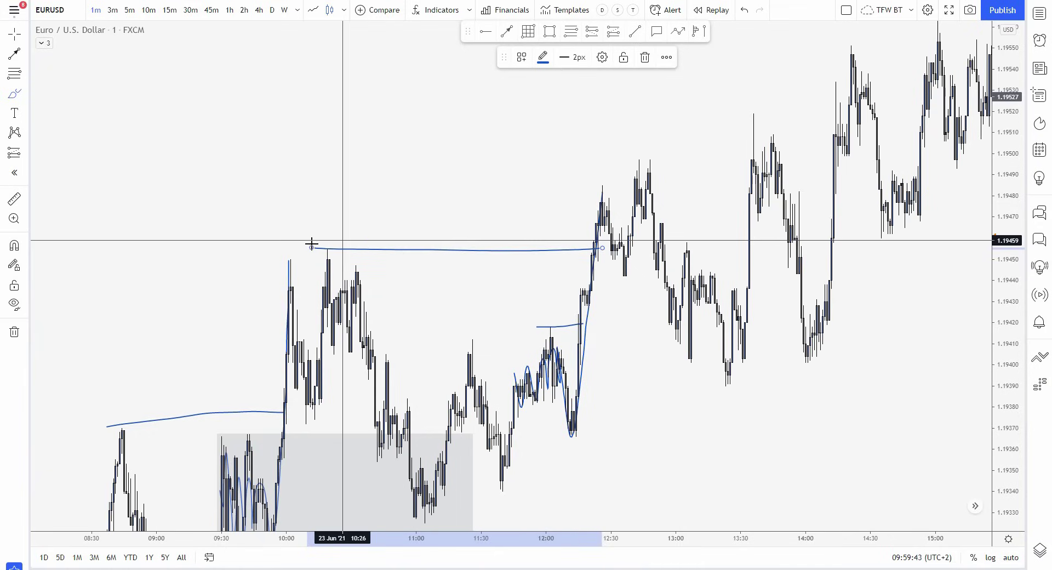
{"action": "left_click_drag", "start_coordinate": [311, 243], "coordinate": [318, 245]}
Brush horizontal lines at about 1.1941 and 1.1937 to bound the demand area of the 12:00 consolidation and spike.
{"action": "scroll", "coordinate": [421, 353], "scroll_direction": "up", "scroll_amount": 4}
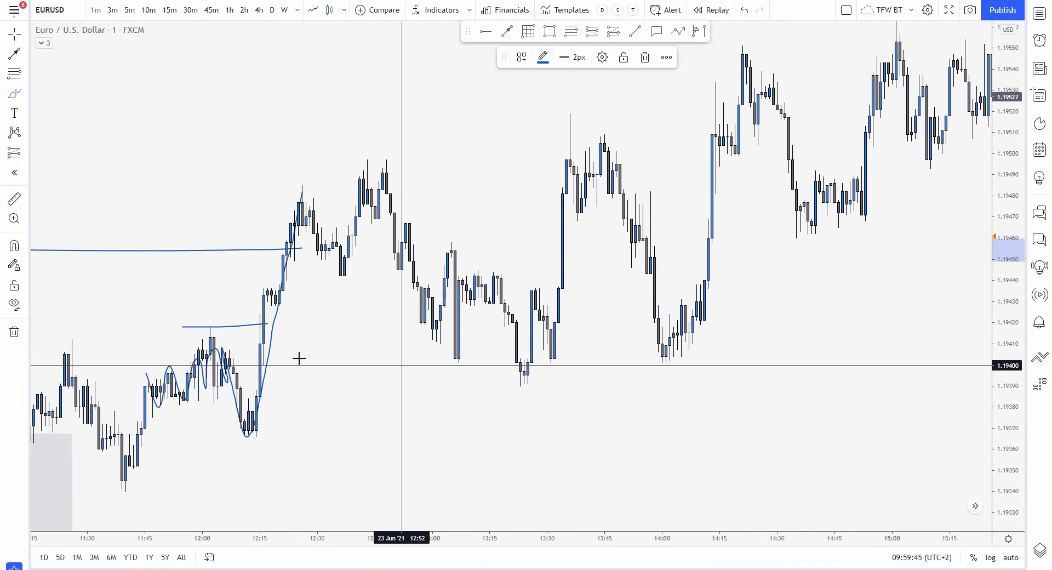
{"action": "left_click_drag", "start_coordinate": [175, 334], "coordinate": [720, 345]}
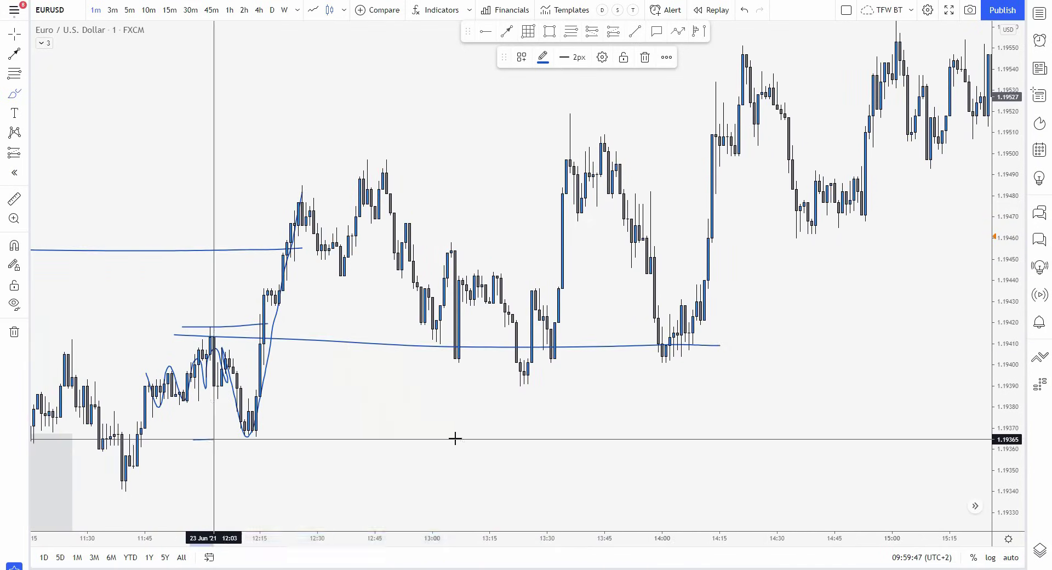
{"action": "left_click_drag", "start_coordinate": [455, 439], "coordinate": [826, 429]}
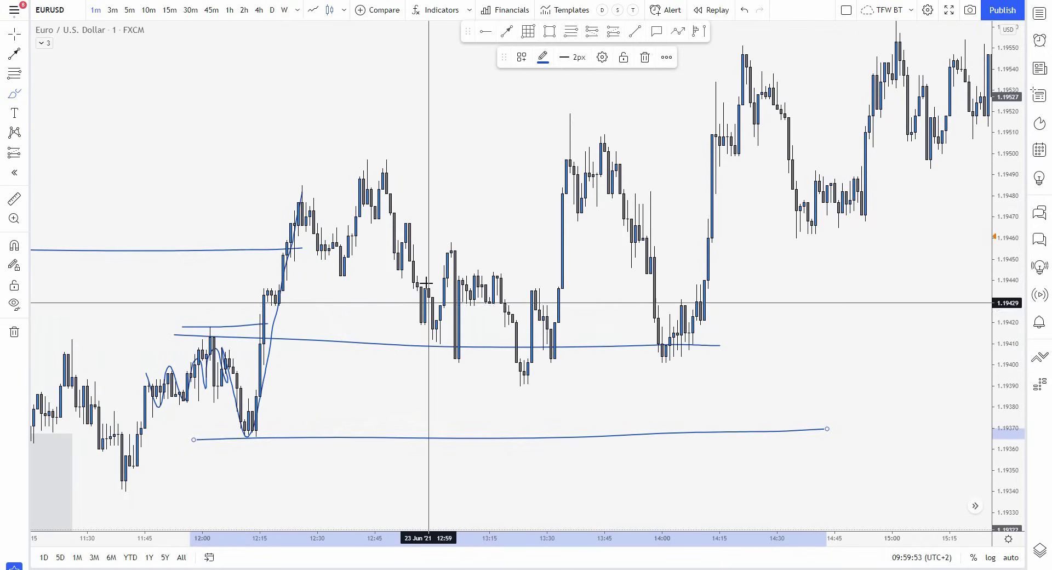
Brush-trace the 13:00 consolidation, spike and rally to about 1.1951, line the earlier high near 1.1950, and circle the spike low near 1.1939.
{"action": "mouse_move", "coordinate": [427, 283]}
{"action": "left_mouse_down"}
{"action": "mouse_move", "coordinate": [453, 279]}
{"action": "mouse_move", "coordinate": [487, 307]}
{"action": "left_mouse_up"}
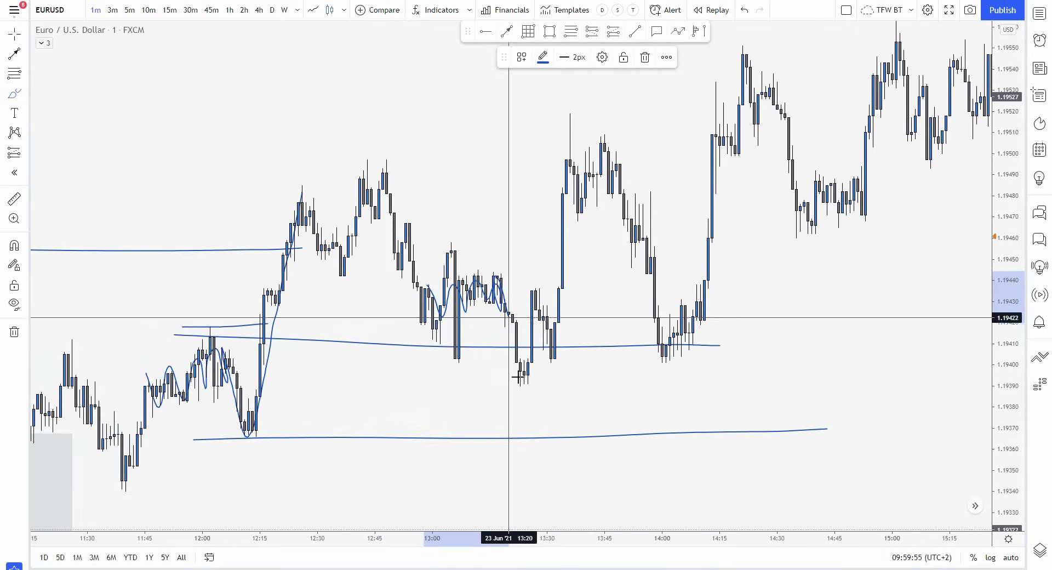
{"action": "left_click_drag", "start_coordinate": [517, 377], "coordinate": [531, 356]}
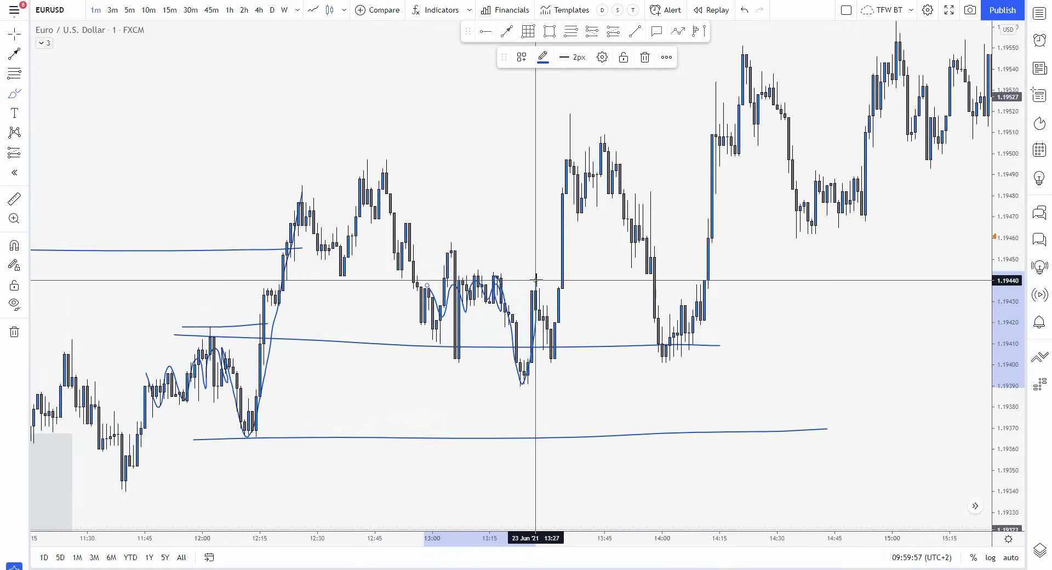
{"action": "mouse_move", "coordinate": [535, 282]}
{"action": "left_mouse_down"}
{"action": "mouse_move", "coordinate": [553, 357]}
{"action": "mouse_move", "coordinate": [582, 127]}
{"action": "left_mouse_up"}
{"action": "left_click_drag", "start_coordinate": [362, 161], "coordinate": [570, 160]}
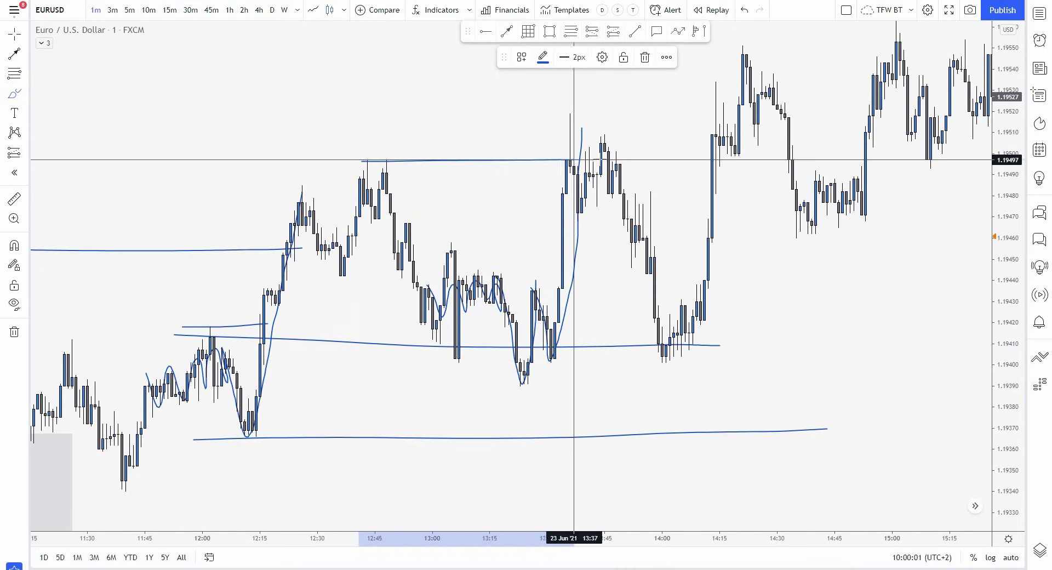
{"action": "left_click_drag", "start_coordinate": [523, 379], "coordinate": [520, 392]}
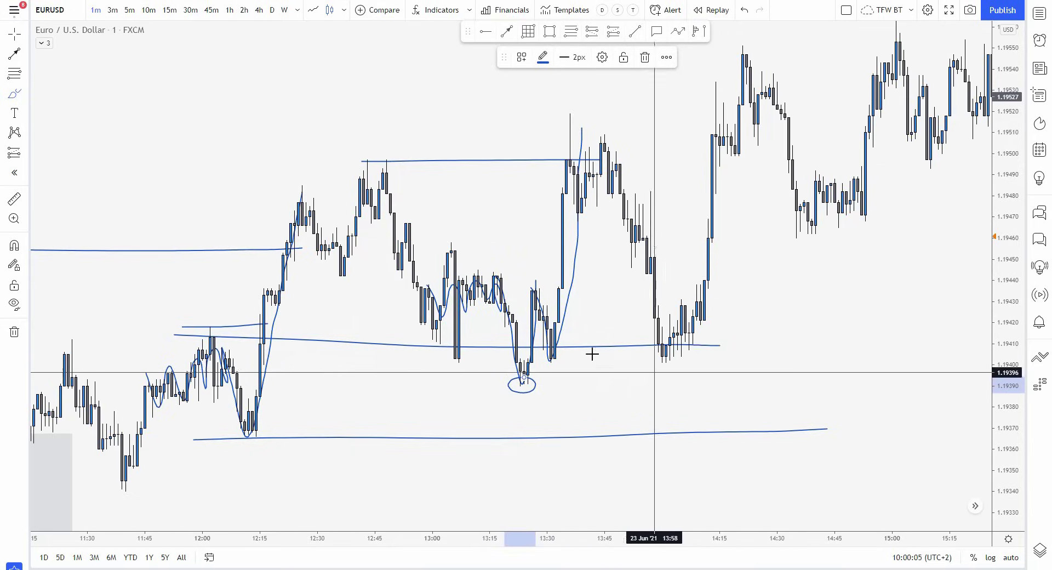
Retrace the rally from 13:30, line its demand area at about 1.1943 and 1.1940, and circle the retest after 14:00.
{"action": "mouse_move", "coordinate": [533, 280]}
{"action": "left_mouse_down"}
{"action": "mouse_move", "coordinate": [550, 322]}
{"action": "mouse_move", "coordinate": [584, 135]}
{"action": "left_mouse_up"}
{"action": "left_click_drag", "start_coordinate": [511, 287], "coordinate": [743, 293]}
{"action": "left_click_drag", "start_coordinate": [548, 362], "coordinate": [816, 360]}
{"action": "left_click_drag", "start_coordinate": [662, 327], "coordinate": [708, 334]}
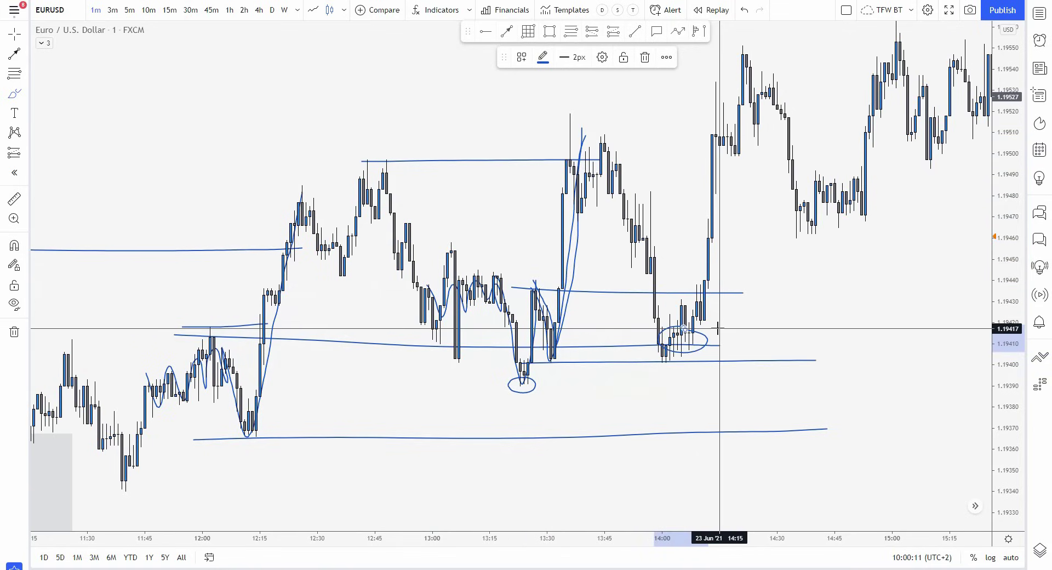
Mark the successive reaction lows between 11:00 and 14:00 with short brush underlines.
{"action": "scroll", "coordinate": [718, 327], "scroll_direction": "down", "scroll_amount": 5}
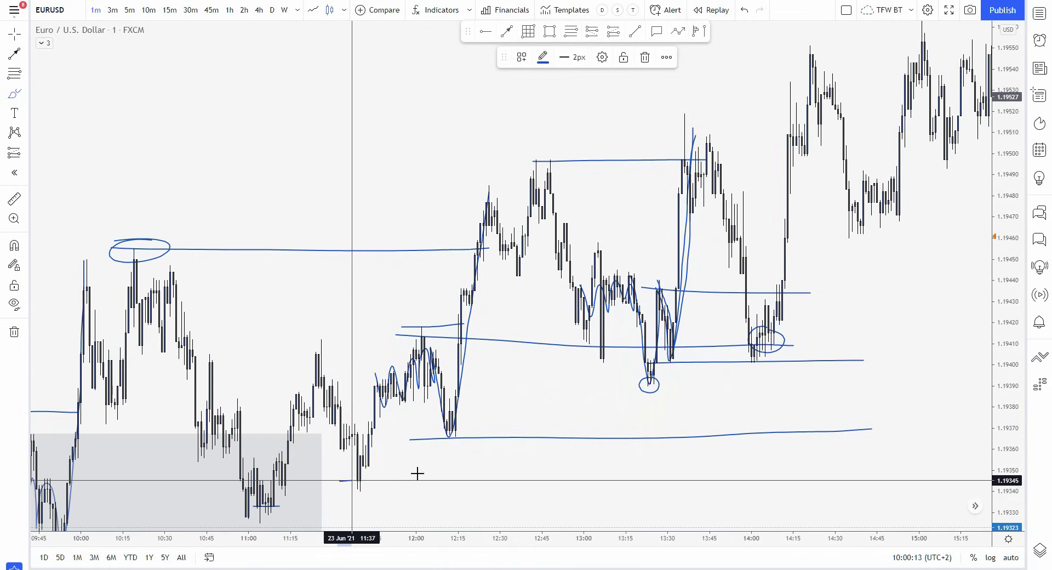
{"action": "left_click_drag", "start_coordinate": [437, 432], "coordinate": [458, 432]}
{"action": "left_click_drag", "start_coordinate": [636, 379], "coordinate": [665, 380]}
{"action": "left_click_drag", "start_coordinate": [739, 343], "coordinate": [763, 340]}
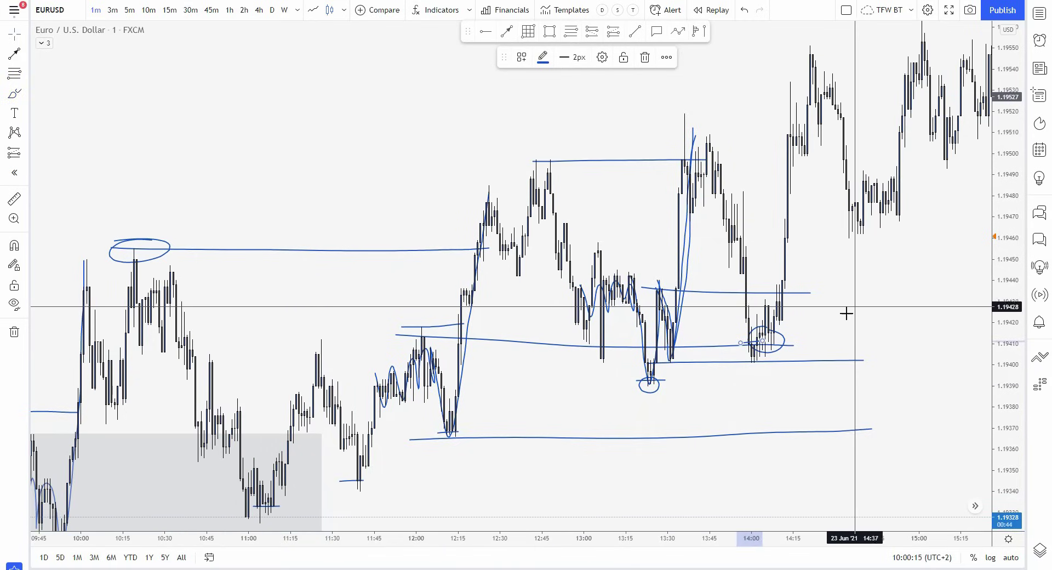
Draw a rectangle zone over the 14:00 consolidation, from 13:59 to 15:38 and about 1.1940 to 1.1944.
{"action": "scroll", "coordinate": [847, 313], "scroll_direction": "up", "scroll_amount": 3}
{"action": "left_click_drag", "start_coordinate": [897, 263], "coordinate": [723, 323]}
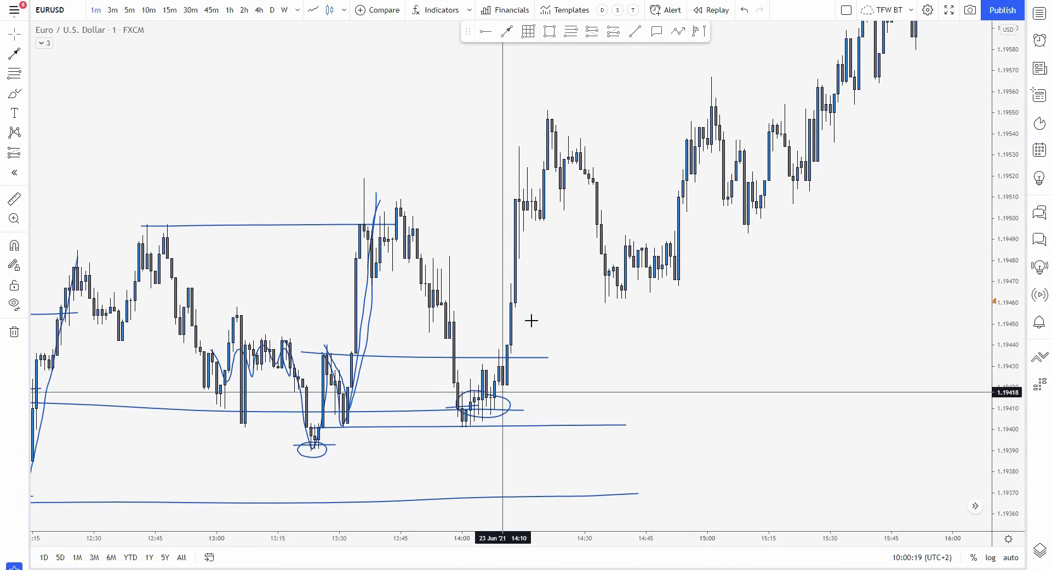
{"action": "left_click_drag", "start_coordinate": [674, 383], "coordinate": [602, 364]}
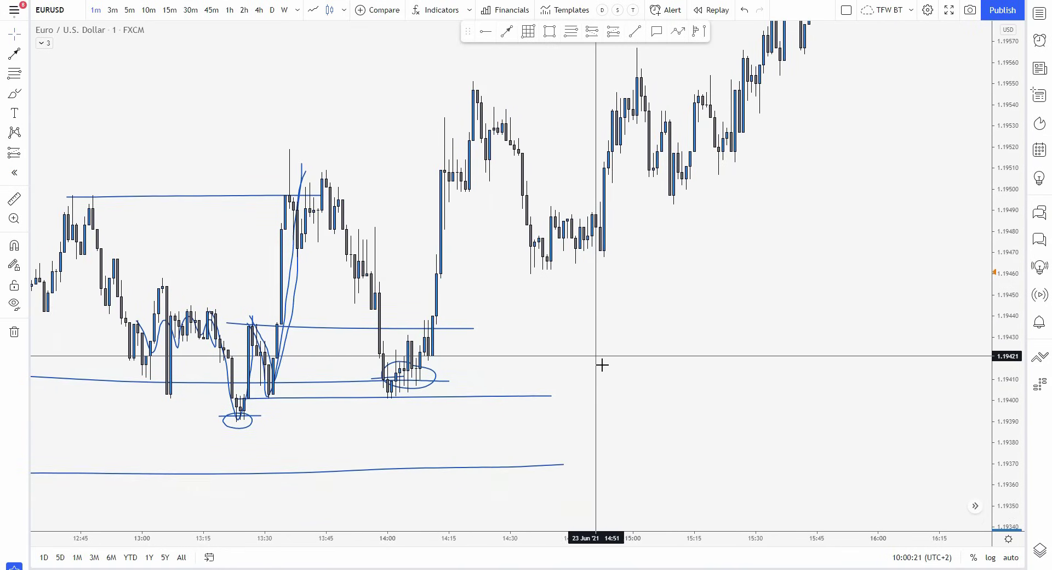
{"action": "left_click", "coordinate": [386, 324]}
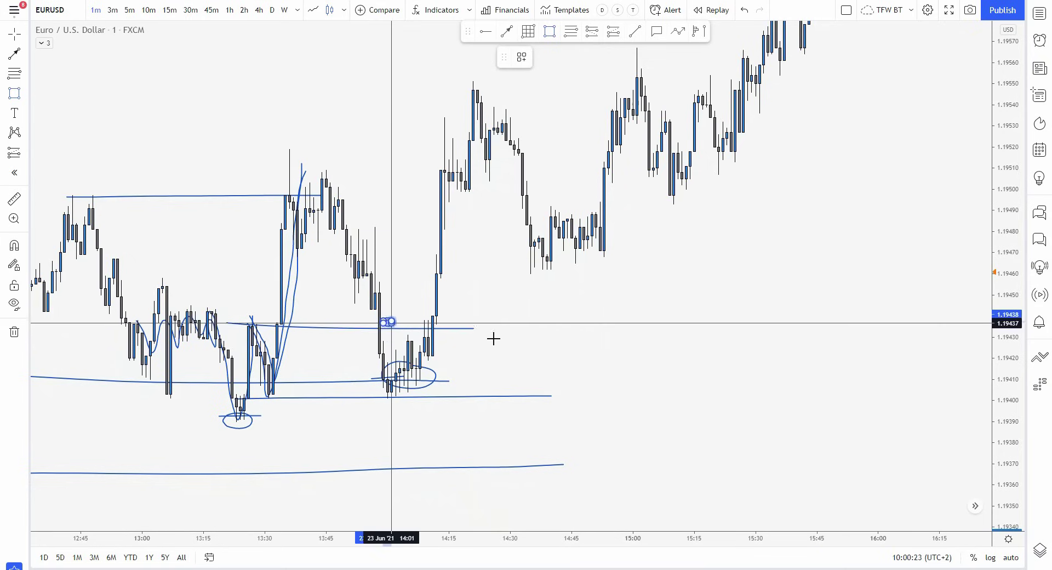
{"action": "left_click", "coordinate": [788, 399]}
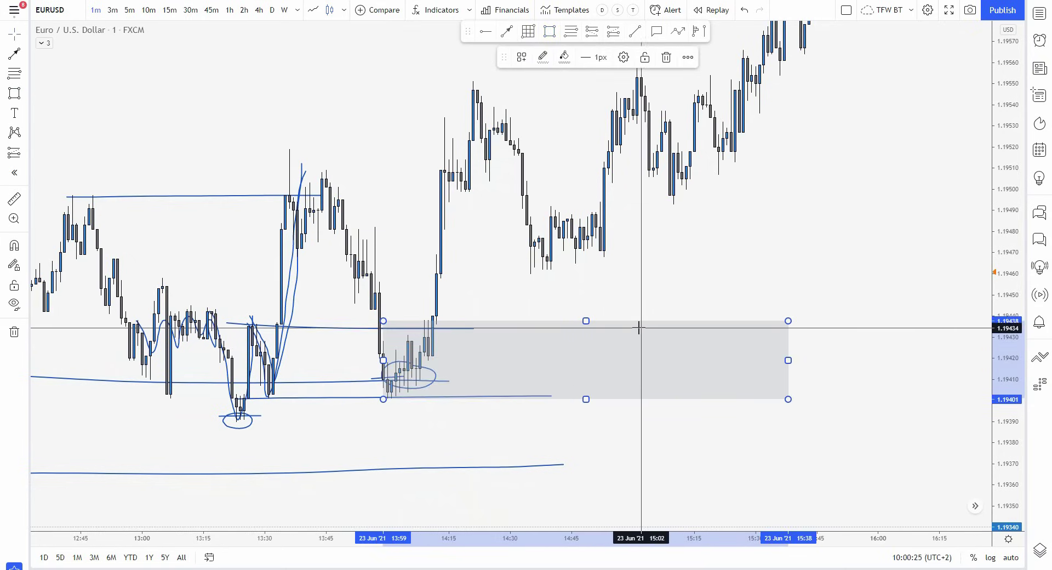
{"action": "left_click_drag", "start_coordinate": [725, 242], "coordinate": [622, 366]}
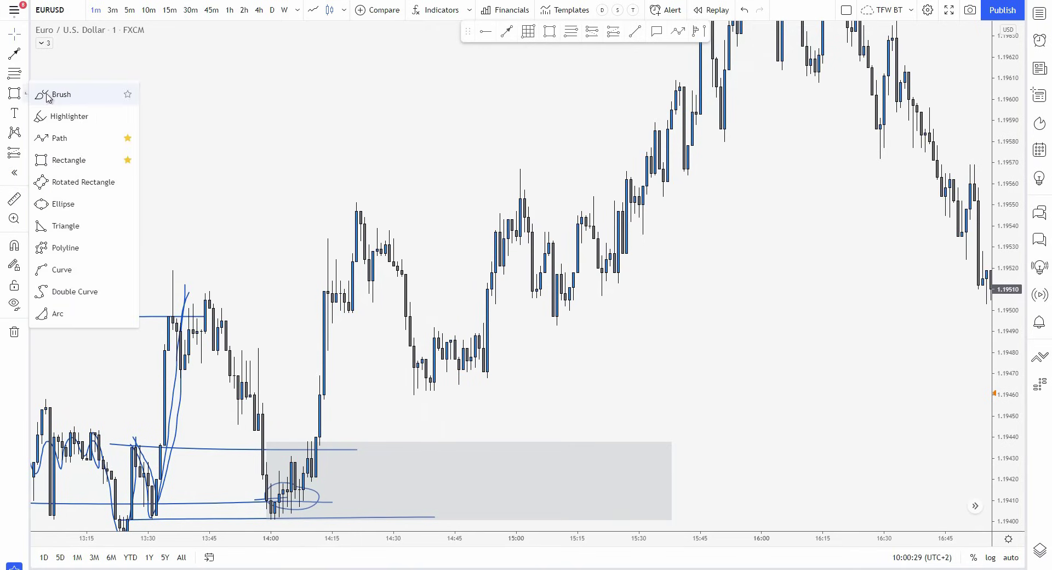
Brush-trace the 14:35–14:50 consolidation and the rally to about 1.1956, and line the earlier high near 1.1955.
{"action": "left_click", "coordinate": [48, 95]}
{"action": "mouse_move", "coordinate": [408, 357]}
{"action": "left_mouse_down"}
{"action": "mouse_move", "coordinate": [427, 388]}
{"action": "mouse_move", "coordinate": [479, 327]}
{"action": "left_mouse_up"}
{"action": "left_click_drag", "start_coordinate": [487, 380], "coordinate": [525, 179]}
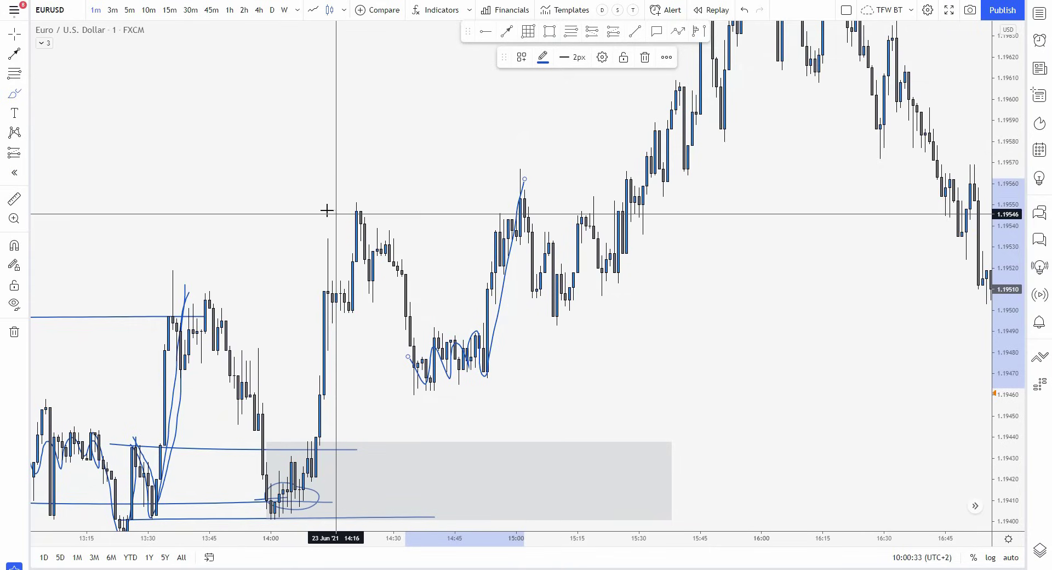
{"action": "left_click_drag", "start_coordinate": [329, 211], "coordinate": [526, 206]}
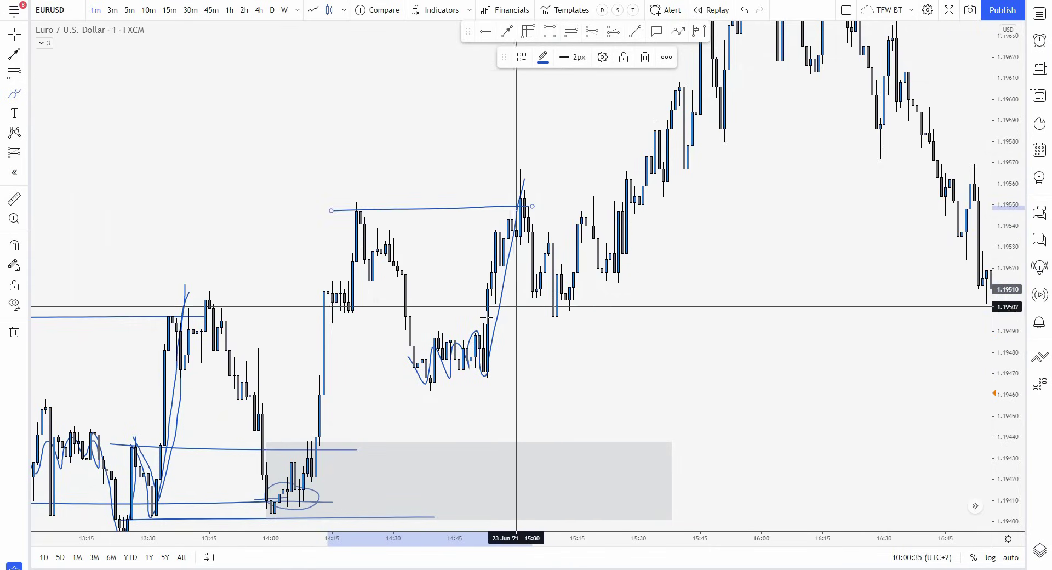
Line the 14:30 consolidation's demand area at about 1.1949 and 1.1947, and circle the 15:10 retest.
{"action": "left_click_drag", "start_coordinate": [406, 324], "coordinate": [635, 322]}
{"action": "left_click_drag", "start_coordinate": [387, 385], "coordinate": [707, 368]}
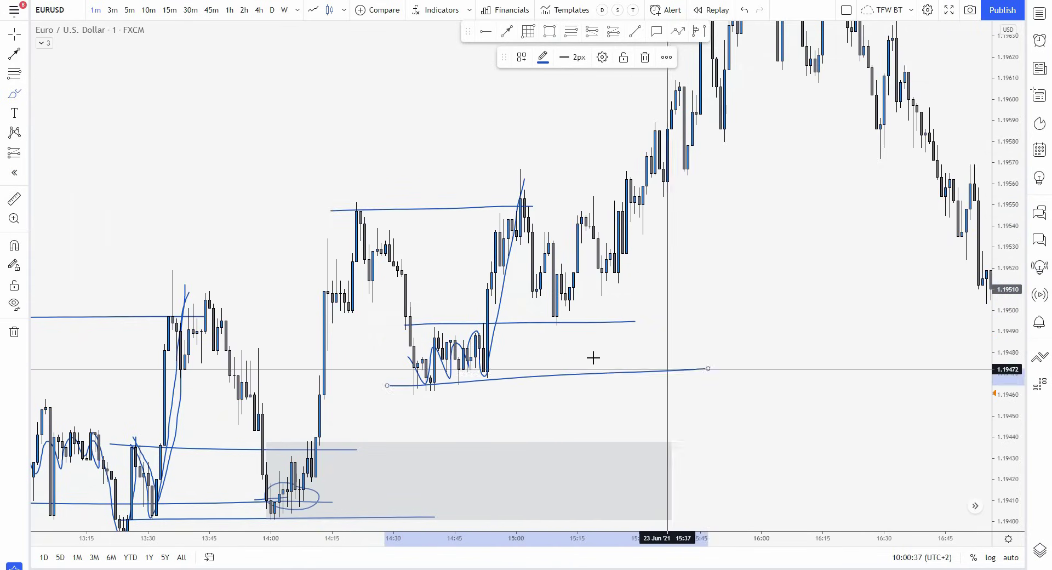
{"action": "left_click_drag", "start_coordinate": [561, 314], "coordinate": [569, 323]}
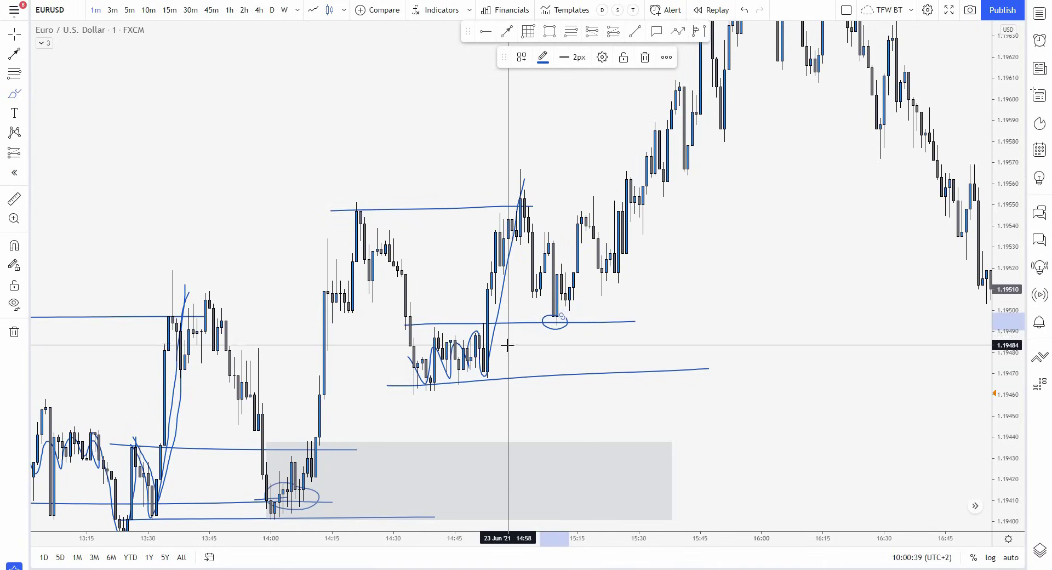
Brush-trace the rising swings from about 15:23 to 15:52 and sweep a curved stroke beneath the rally's lows.
{"action": "left_click_drag", "start_coordinate": [686, 275], "coordinate": [523, 412]}
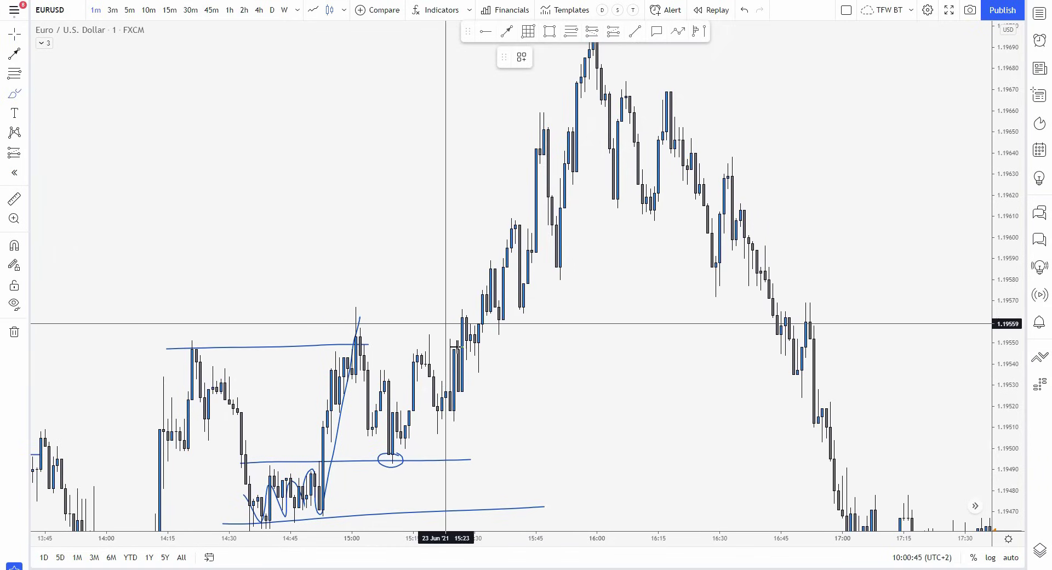
{"action": "mouse_move", "coordinate": [447, 325]}
{"action": "left_mouse_down"}
{"action": "mouse_move", "coordinate": [465, 343]}
{"action": "mouse_move", "coordinate": [487, 269]}
{"action": "mouse_move", "coordinate": [499, 330]}
{"action": "left_mouse_up"}
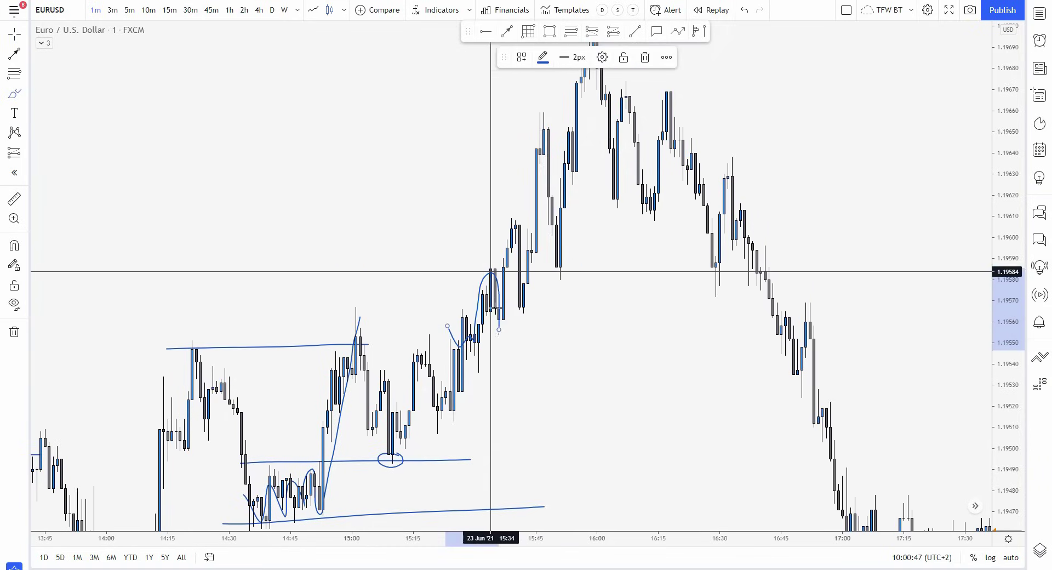
{"action": "mouse_move", "coordinate": [521, 273]}
{"action": "left_mouse_down"}
{"action": "mouse_move", "coordinate": [524, 285]}
{"action": "mouse_move", "coordinate": [538, 251]}
{"action": "mouse_move", "coordinate": [564, 268]}
{"action": "mouse_move", "coordinate": [558, 255]}
{"action": "left_mouse_up"}
{"action": "left_click_drag", "start_coordinate": [439, 424], "coordinate": [625, 169]}
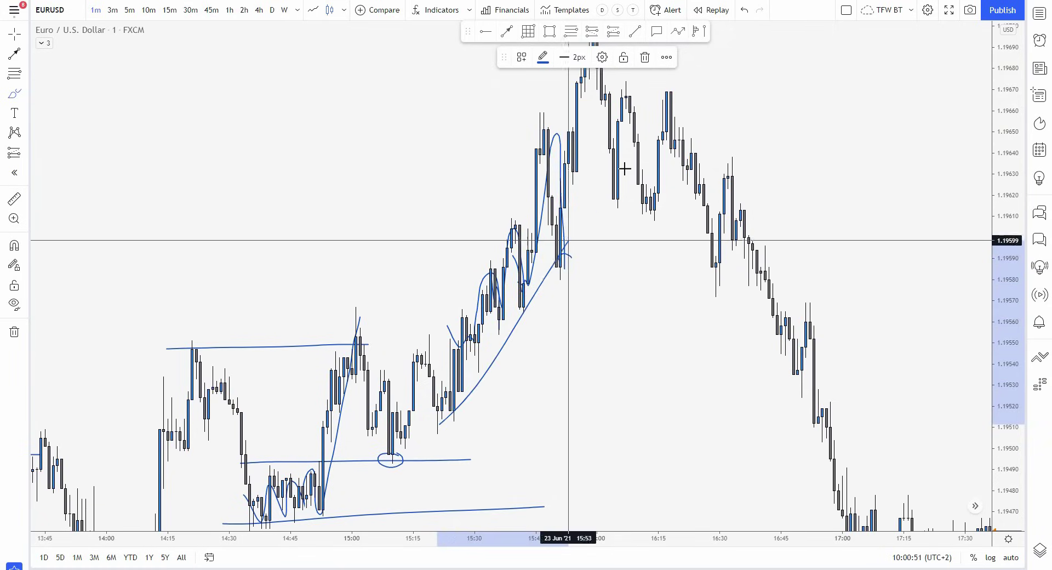
{"action": "left_click_drag", "start_coordinate": [568, 240], "coordinate": [625, 168]}
Undo the brush strokes on the rising swings, the 14:30 demand area lines and the 15:10 retest circle.
{"action": "key", "text": "ctrl+z"}
{"action": "key", "text": "ctrl+z"}
{"action": "key", "text": "ctrl+z"}
{"action": "key", "text": "ctrl+z"}
{"action": "key", "text": "ctrl+z"}
{"action": "key", "text": "ctrl+z"}
{"action": "key", "text": "ctrl+z"}
{"action": "key", "text": "ctrl+z"}
{"action": "key", "text": "ctrl+z"}
{"action": "key", "text": "ctrl+z"}
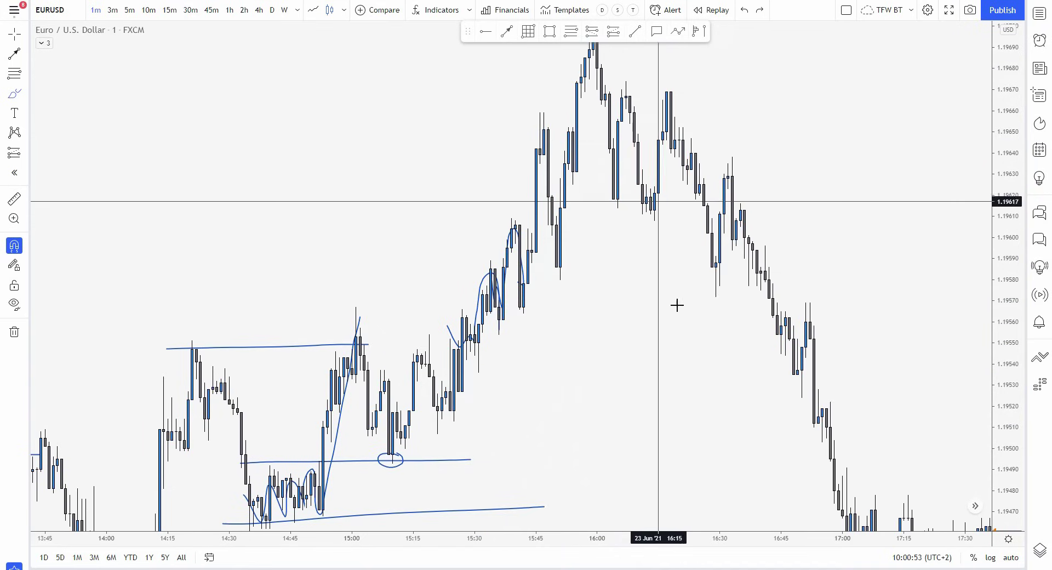
Draw a curved brush stroke beneath the rally towards 16:00, spanning about 1.1943 to 1.1954.
{"action": "scroll", "coordinate": [916, 382], "scroll_direction": "down", "scroll_amount": 5}
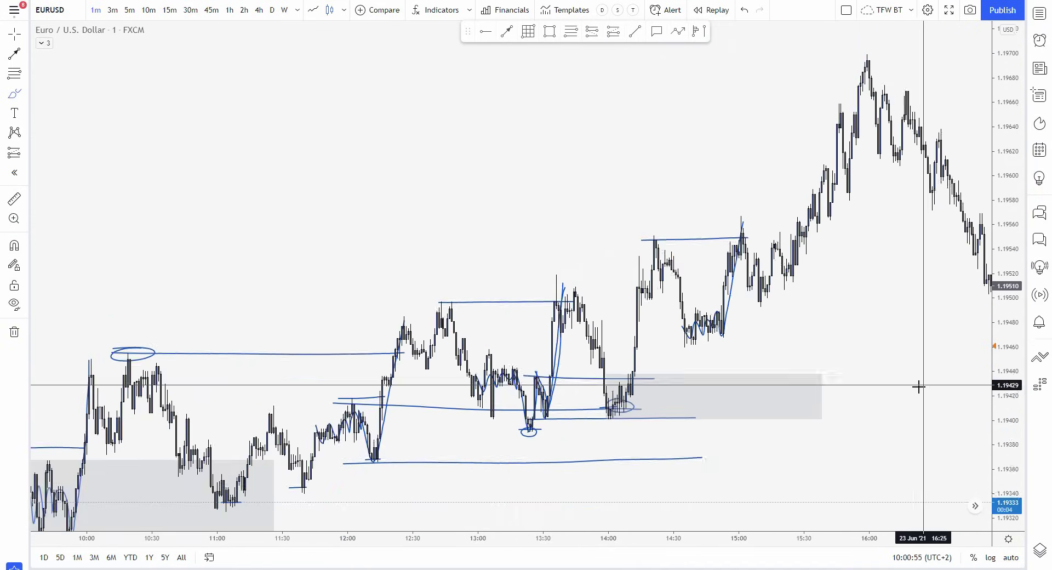
{"action": "left_click_drag", "start_coordinate": [915, 255], "coordinate": [845, 382]}
Examine the rally into the 16:00 peak and the decline that follows, both as an overview and close up.
{"action": "left_click_drag", "start_coordinate": [902, 193], "coordinate": [838, 188]}
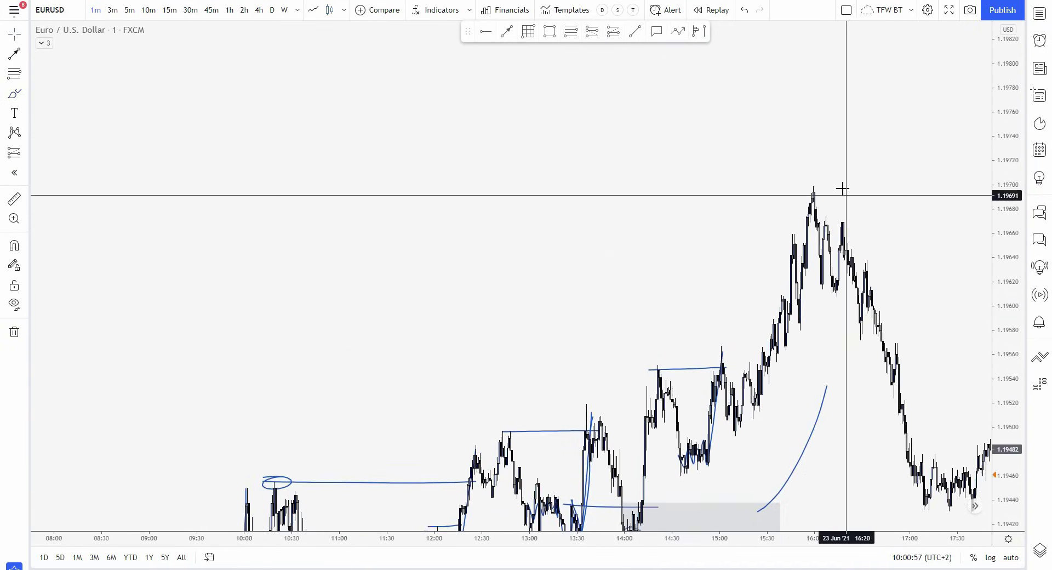
{"action": "scroll", "coordinate": [684, 192], "scroll_direction": "down", "scroll_amount": 10}
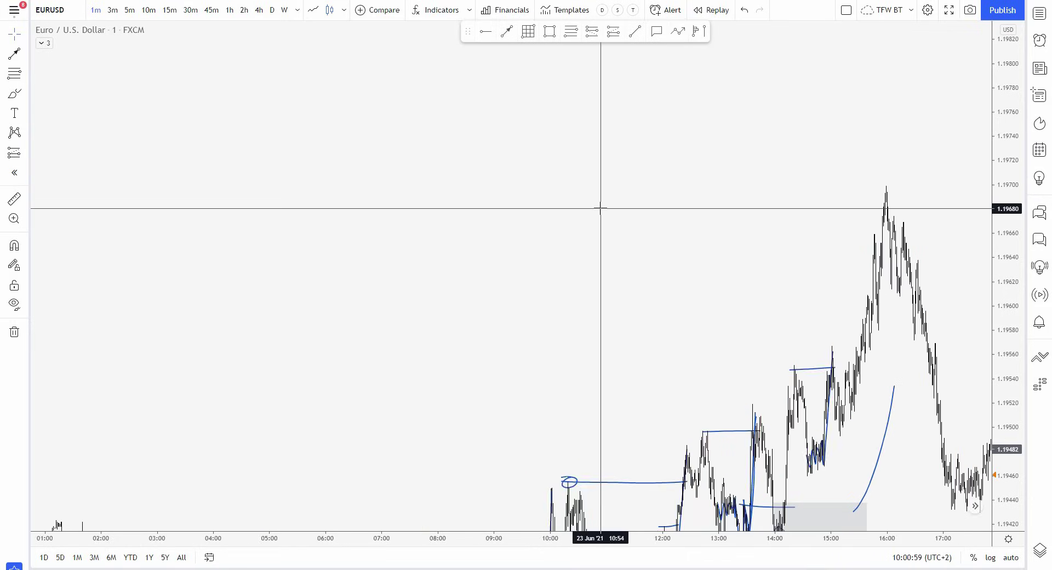
{"action": "left_click_drag", "start_coordinate": [589, 220], "coordinate": [349, 246]}
{"action": "left_click_drag", "start_coordinate": [828, 264], "coordinate": [346, 235]}
{"action": "scroll", "coordinate": [674, 239], "scroll_direction": "up", "scroll_amount": 5}
{"action": "left_click_drag", "start_coordinate": [479, 269], "coordinate": [859, 230]}
{"action": "scroll", "coordinate": [859, 230], "scroll_direction": "up", "scroll_amount": 15}
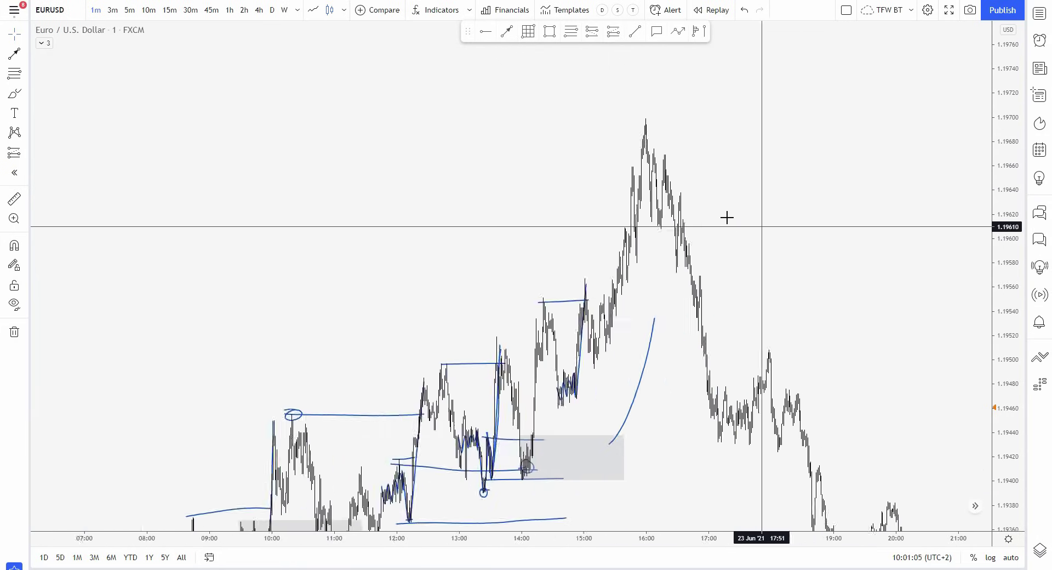
{"action": "left_click_drag", "start_coordinate": [475, 186], "coordinate": [998, 192]}
{"action": "scroll", "coordinate": [947, 250], "scroll_direction": "up", "scroll_amount": 2}
{"action": "scroll", "coordinate": [1004, 285], "scroll_direction": "up", "scroll_amount": 6}
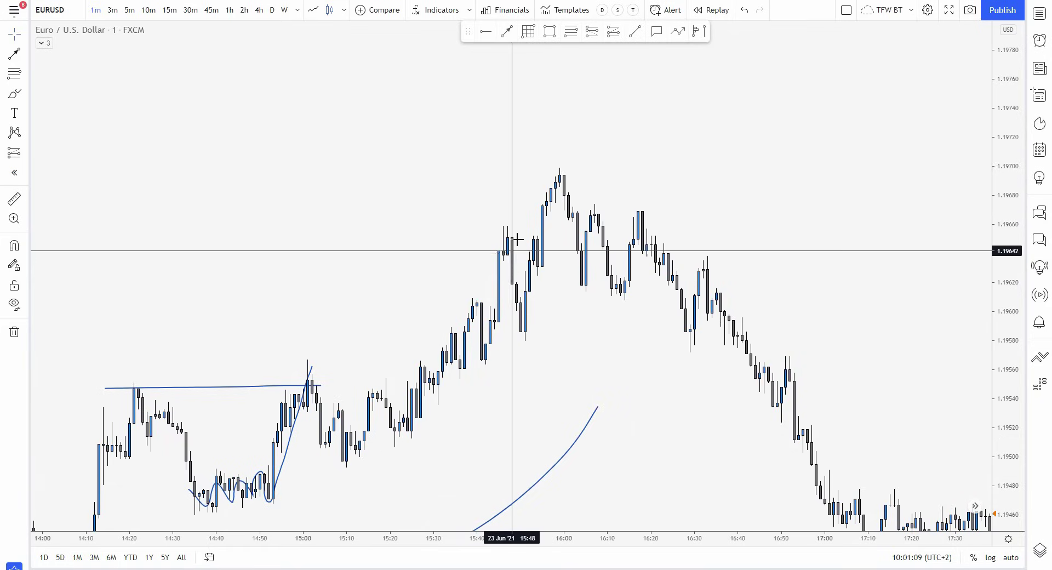
Try a thin rectangle zone from 16:02 to 16:27 at about 1.1961 to 1.1962, and delete it.
{"action": "left_click_drag", "start_coordinate": [768, 315], "coordinate": [666, 237]}
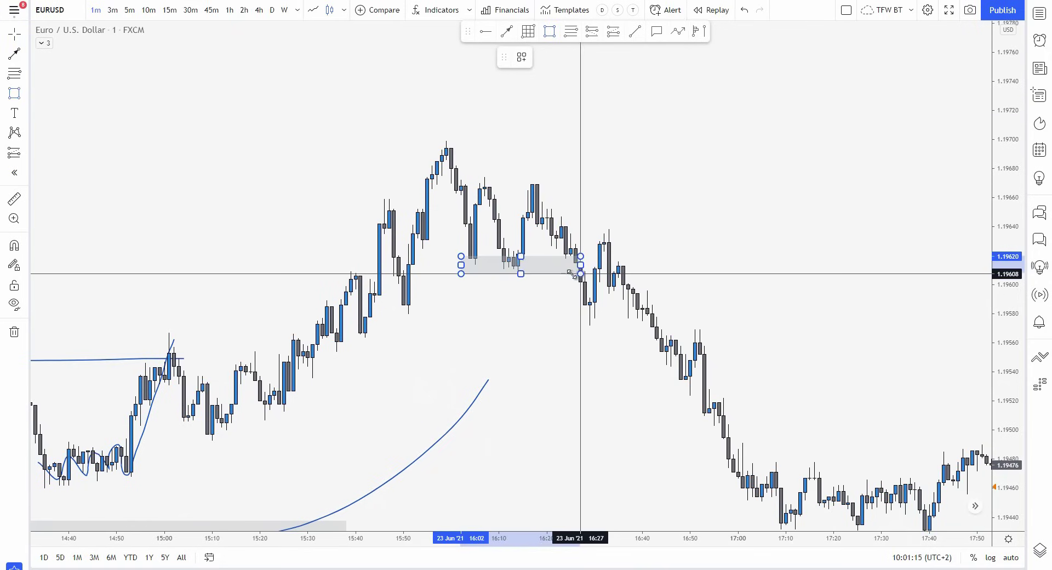
{"action": "left_click", "coordinate": [571, 274]}
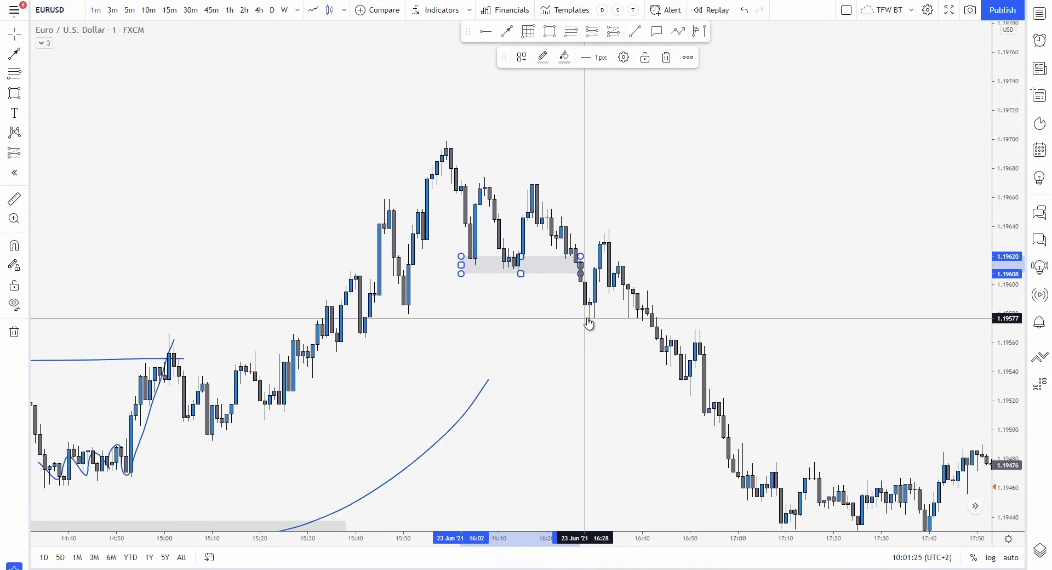
{"action": "key", "text": "Delete"}
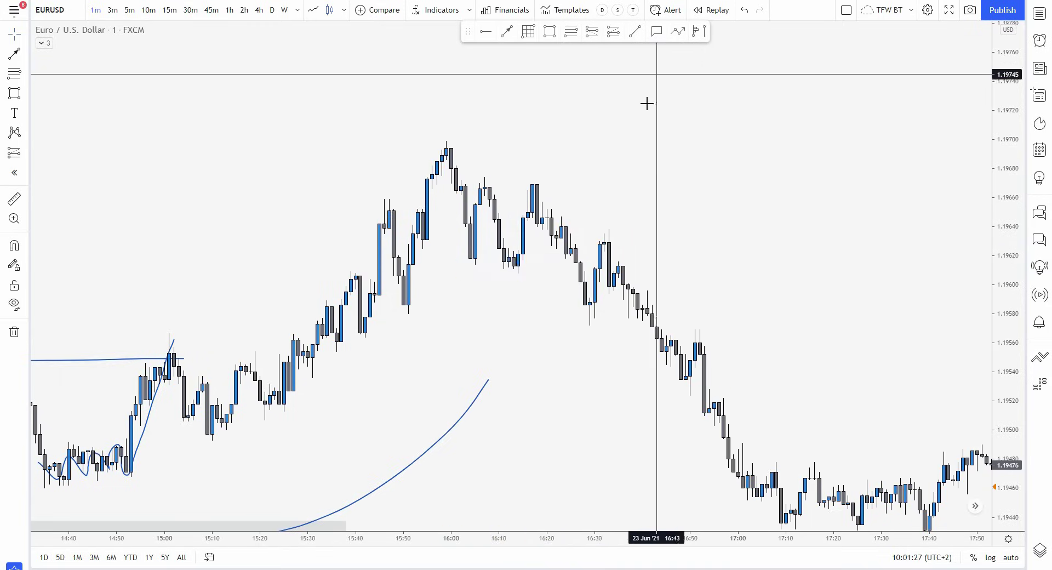
Draw a rectangle zone over the last swing before the drop, from about 16:12 to 16:39 and 1.1961 to 1.1967.
{"action": "scroll", "coordinate": [810, 265], "scroll_direction": "up", "scroll_amount": 4}
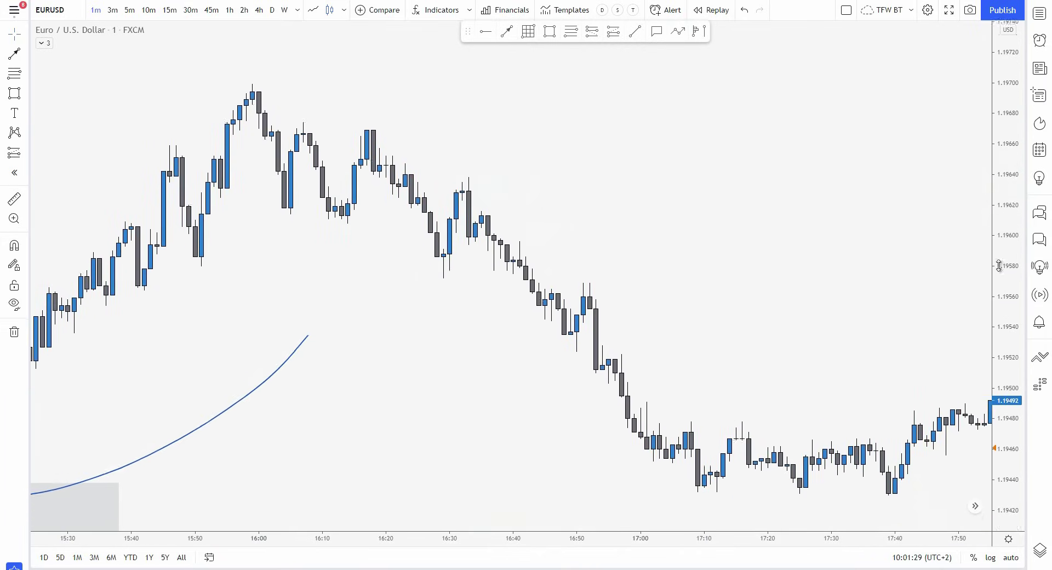
{"action": "left_click_drag", "start_coordinate": [737, 173], "coordinate": [750, 220]}
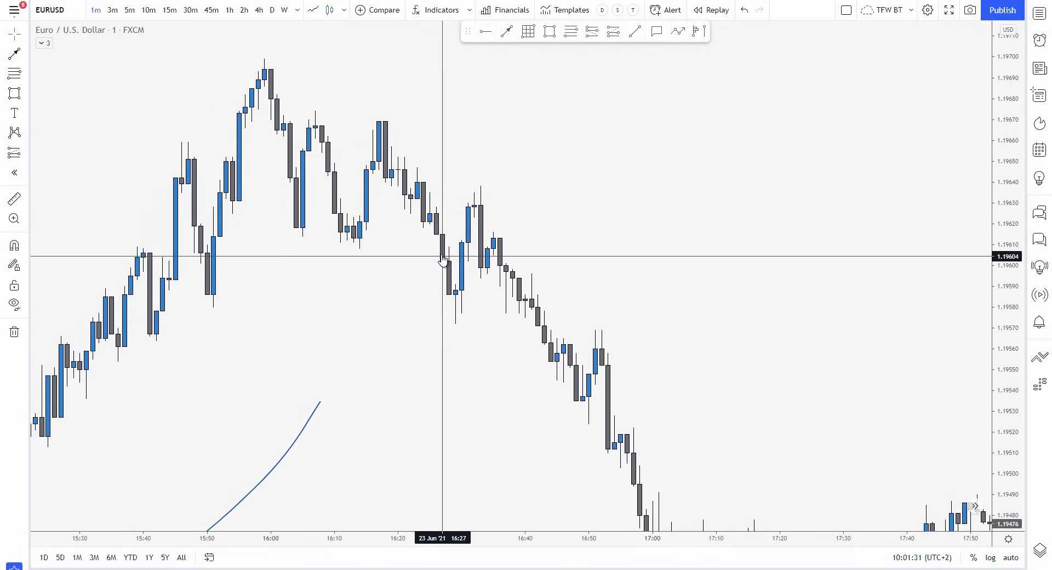
{"action": "mouse_move", "coordinate": [347, 241]}
{"action": "left_mouse_down"}
{"action": "mouse_move", "coordinate": [395, 174]}
{"action": "mouse_move", "coordinate": [512, 118]}
{"action": "left_mouse_up"}
{"action": "left_click", "coordinate": [595, 181]}
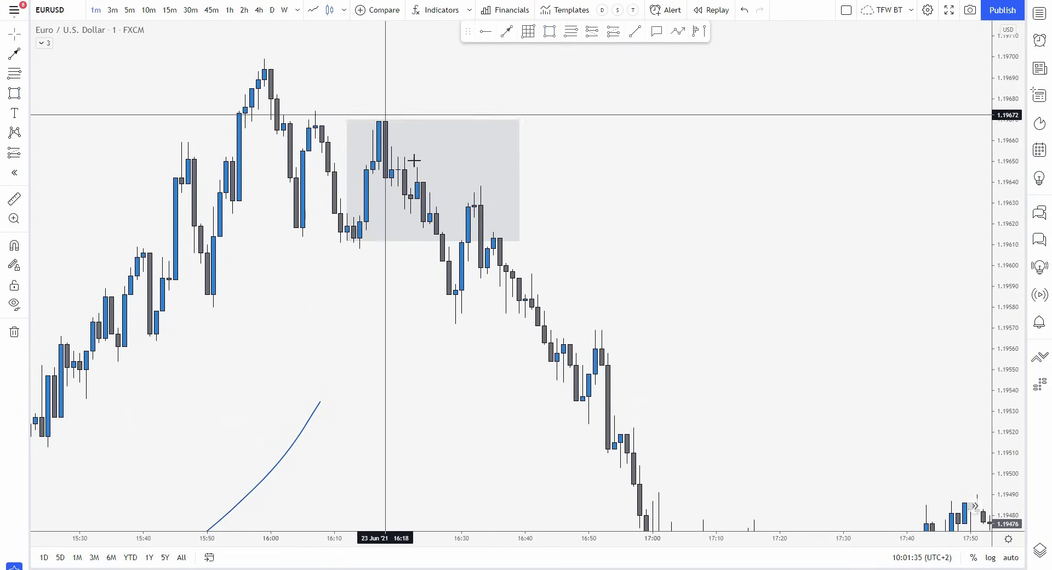
Brush-trace the consolidation from 17:05, the 18:00 spike and the drop to about 1.1936, and line the earlier low near 1.1943.
{"action": "left_click_drag", "start_coordinate": [736, 332], "coordinate": [561, 151]}
{"action": "scroll", "coordinate": [959, 246], "scroll_direction": "down", "scroll_amount": 5}
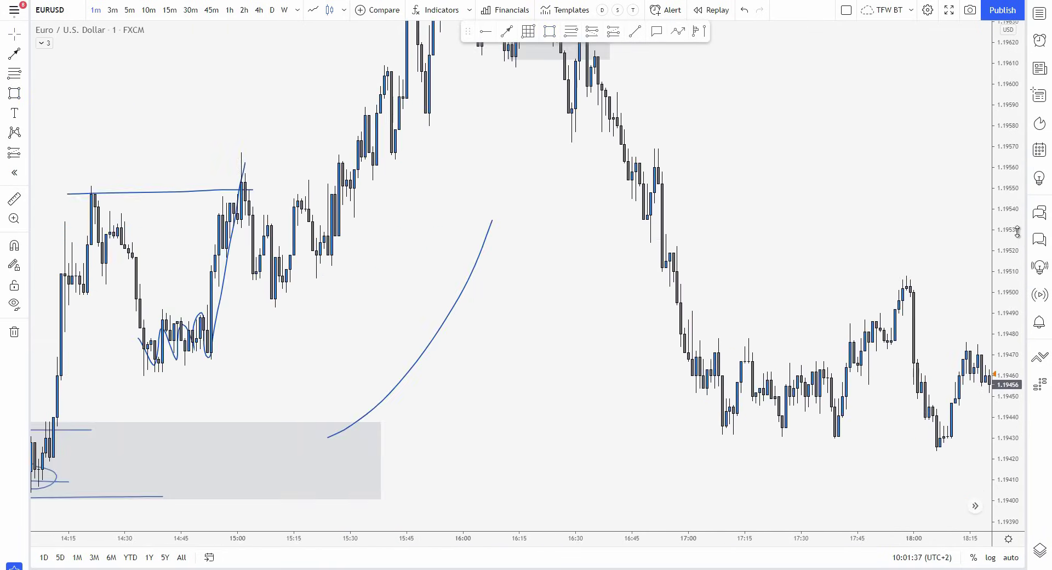
{"action": "left_click_drag", "start_coordinate": [1012, 232], "coordinate": [1013, 287]}
{"action": "left_click_drag", "start_coordinate": [857, 286], "coordinate": [557, 247]}
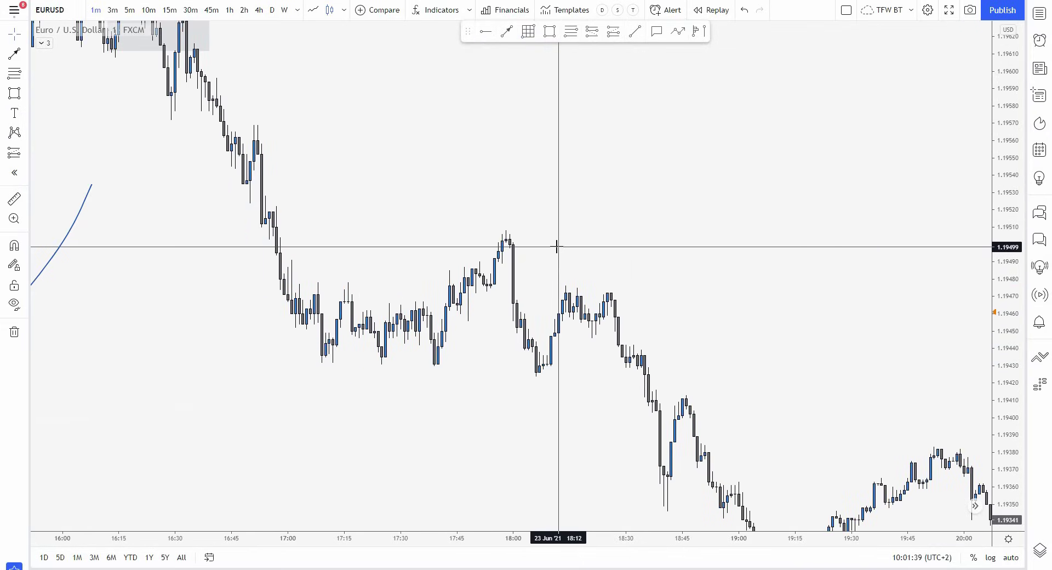
{"action": "left_click_drag", "start_coordinate": [705, 298], "coordinate": [649, 273]}
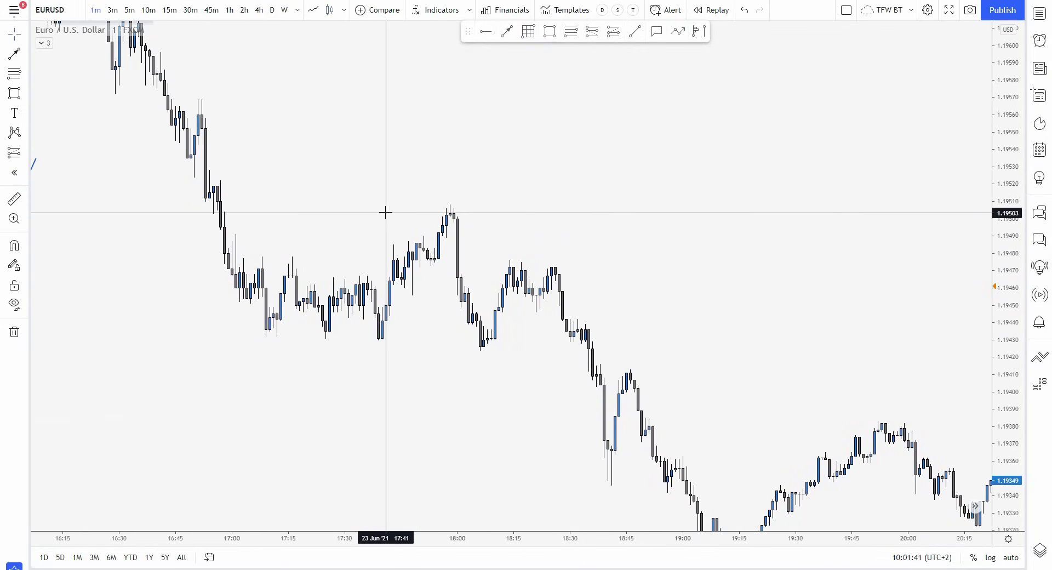
{"action": "left_click", "coordinate": [44, 95]}
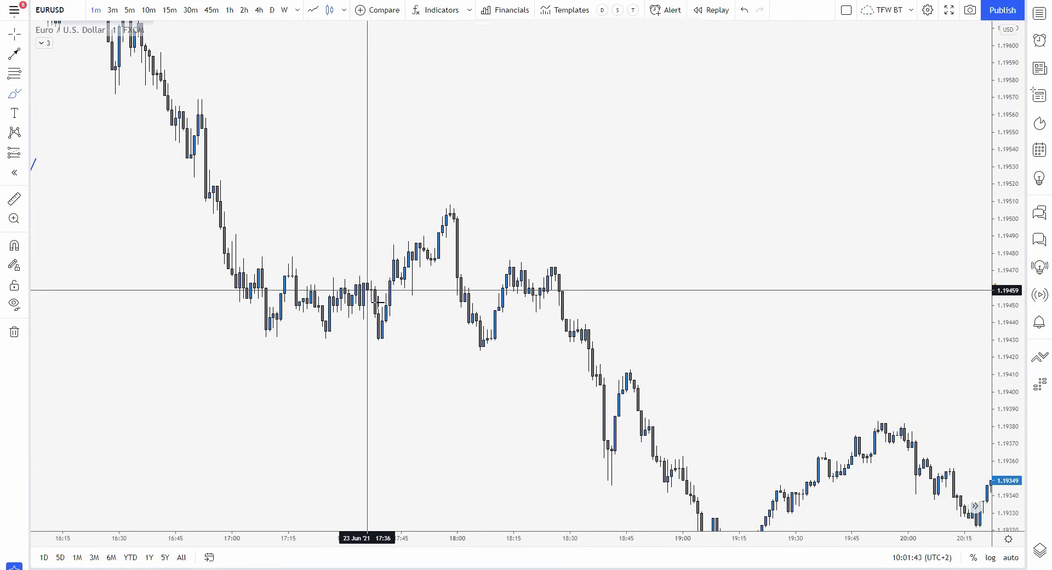
{"action": "mouse_move", "coordinate": [250, 282]}
{"action": "left_mouse_down"}
{"action": "mouse_move", "coordinate": [251, 321]}
{"action": "mouse_move", "coordinate": [270, 327]}
{"action": "mouse_move", "coordinate": [333, 273]}
{"action": "mouse_move", "coordinate": [371, 278]}
{"action": "mouse_move", "coordinate": [447, 222]}
{"action": "mouse_move", "coordinate": [476, 348]}
{"action": "mouse_move", "coordinate": [364, 341]}
{"action": "mouse_move", "coordinate": [492, 339]}
{"action": "mouse_move", "coordinate": [517, 259]}
{"action": "mouse_move", "coordinate": [611, 470]}
{"action": "left_mouse_up"}
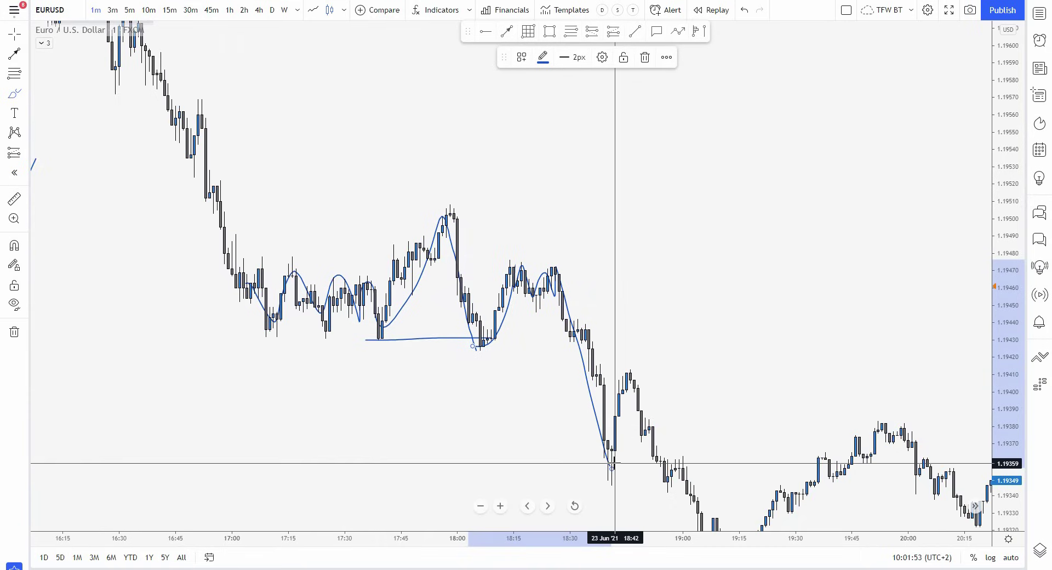
Box the 17:00–18:45 consolidation with the brush and cover it with a rectangle zone at 1.1943–1.1950, extended to about 11:00 on 24 June.
{"action": "mouse_move", "coordinate": [583, 211]}
{"action": "left_mouse_down"}
{"action": "mouse_move", "coordinate": [446, 200]}
{"action": "mouse_move", "coordinate": [240, 305]}
{"action": "left_mouse_up"}
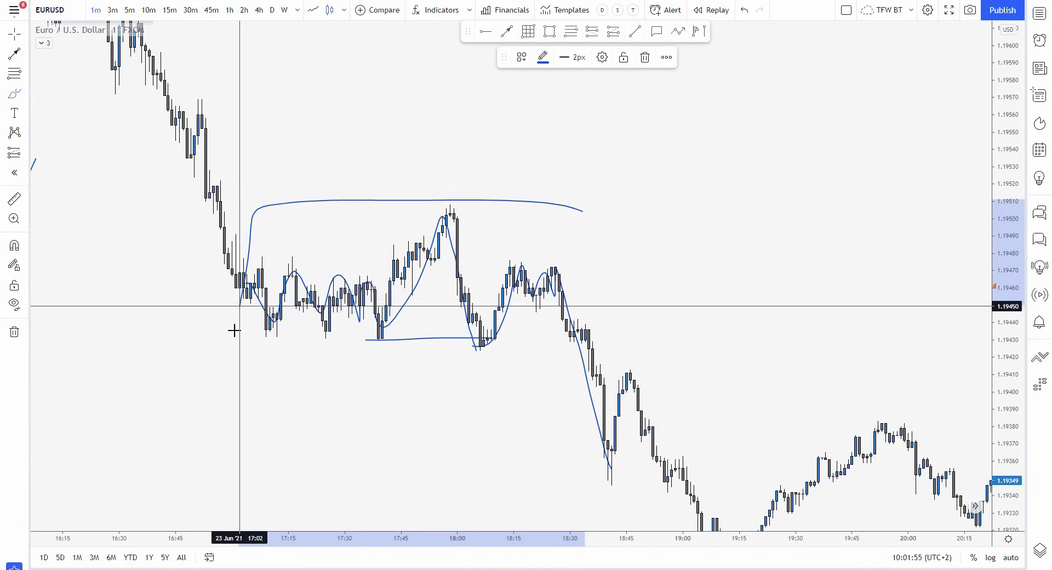
{"action": "mouse_move", "coordinate": [631, 339]}
{"action": "left_mouse_down"}
{"action": "mouse_move", "coordinate": [639, 207]}
{"action": "mouse_move", "coordinate": [557, 204]}
{"action": "left_mouse_up"}
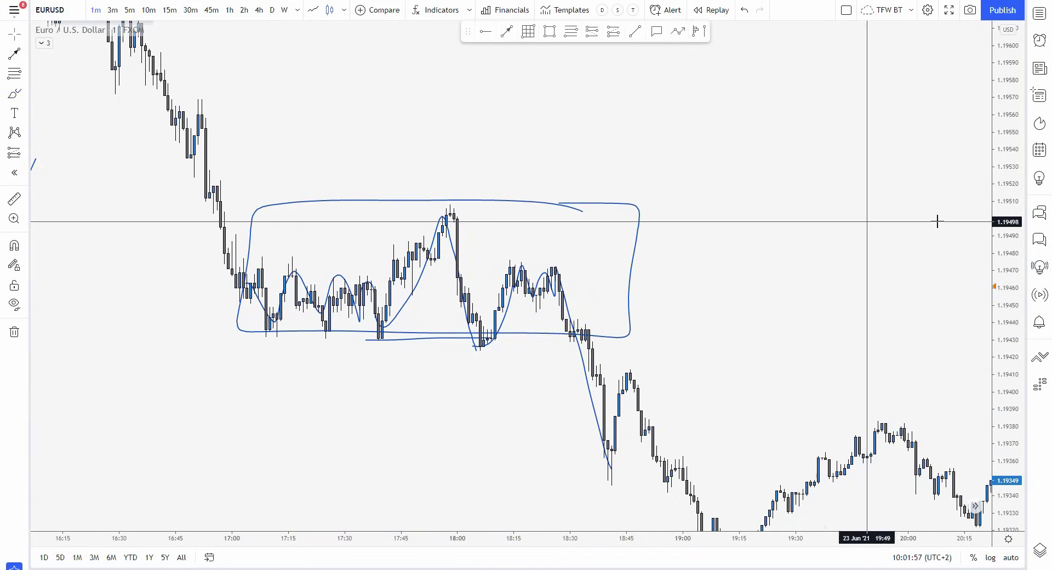
{"action": "scroll", "coordinate": [978, 265], "scroll_direction": "down", "scroll_amount": 5}
{"action": "left_click_drag", "start_coordinate": [978, 265], "coordinate": [979, 378]}
{"action": "left_click_drag", "start_coordinate": [946, 343], "coordinate": [496, 331]}
{"action": "scroll", "coordinate": [904, 293], "scroll_direction": "down", "scroll_amount": 5}
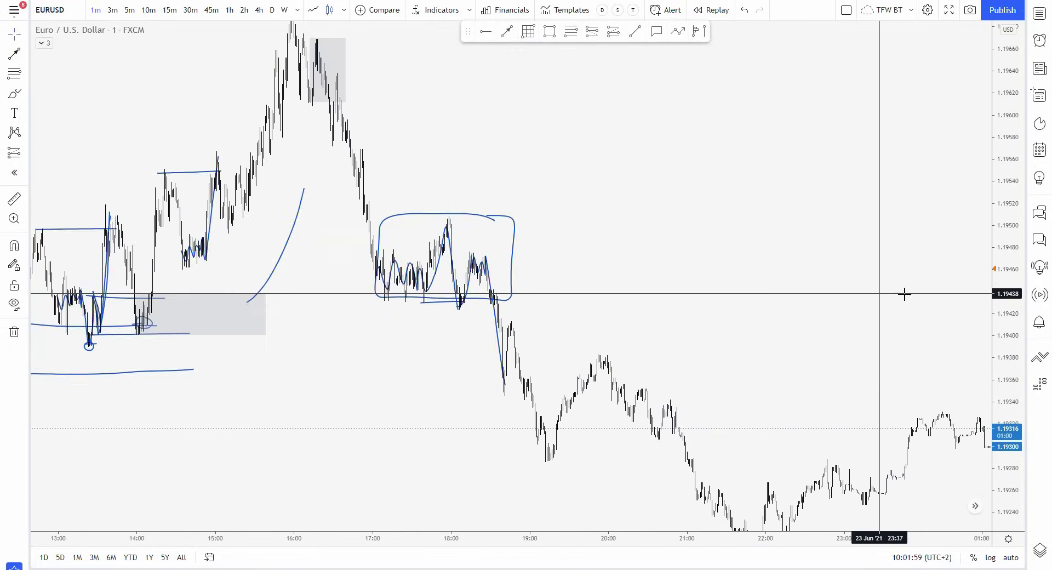
{"action": "mouse_move", "coordinate": [904, 294]}
{"action": "left_mouse_down"}
{"action": "mouse_move", "coordinate": [551, 274]}
{"action": "mouse_move", "coordinate": [378, 239]}
{"action": "mouse_move", "coordinate": [339, 250]}
{"action": "left_mouse_up"}
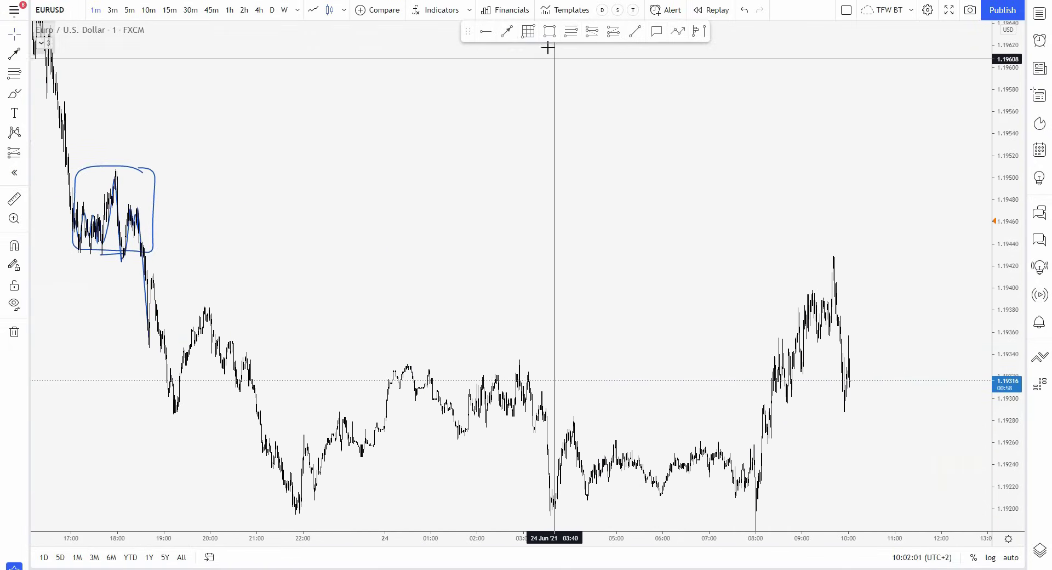
{"action": "mouse_move", "coordinate": [66, 257]}
{"action": "left_mouse_down"}
{"action": "mouse_move", "coordinate": [883, 188]}
{"action": "mouse_move", "coordinate": [895, 174]}
{"action": "left_mouse_up"}
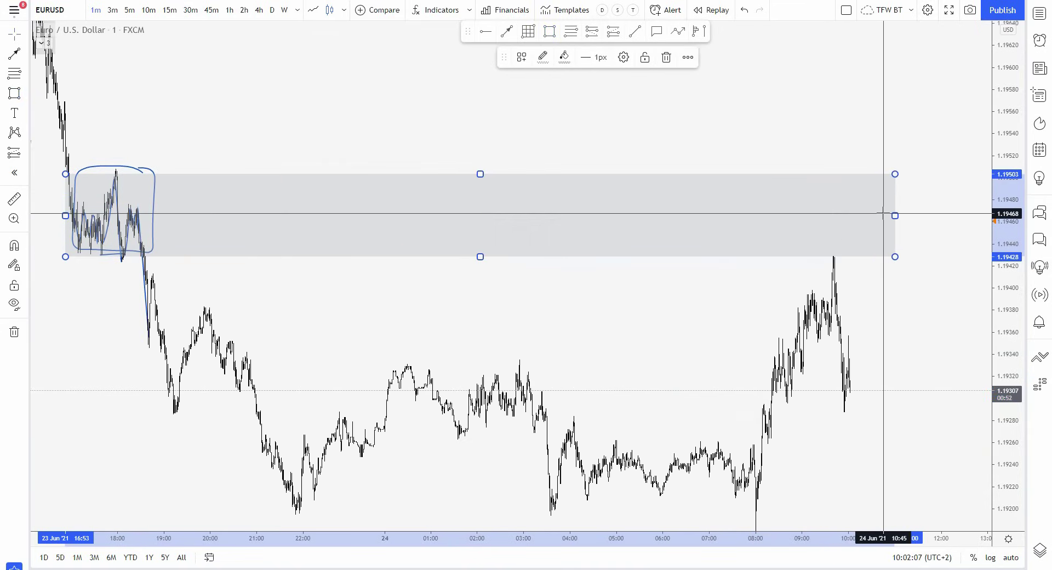
Brush-trace the 24 June consolidation swings from about 03:45 to 07:30, between roughly 1.1921 and 1.1927.
{"action": "scroll", "coordinate": [826, 406], "scroll_direction": "up", "scroll_amount": 5}
{"action": "left_click_drag", "start_coordinate": [715, 435], "coordinate": [968, 271]}
{"action": "scroll", "coordinate": [972, 307], "scroll_direction": "up", "scroll_amount": 4}
{"action": "scroll", "coordinate": [995, 344], "scroll_direction": "up", "scroll_amount": 3}
{"action": "left_click_drag", "start_coordinate": [994, 344], "coordinate": [1003, 159]}
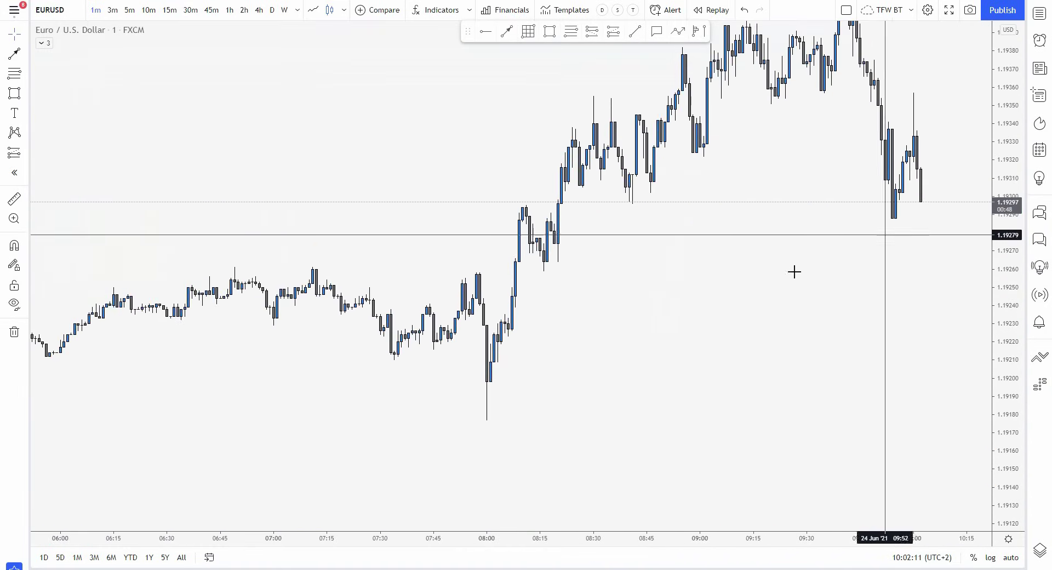
{"action": "scroll", "coordinate": [792, 265], "scroll_direction": "down", "scroll_amount": 5}
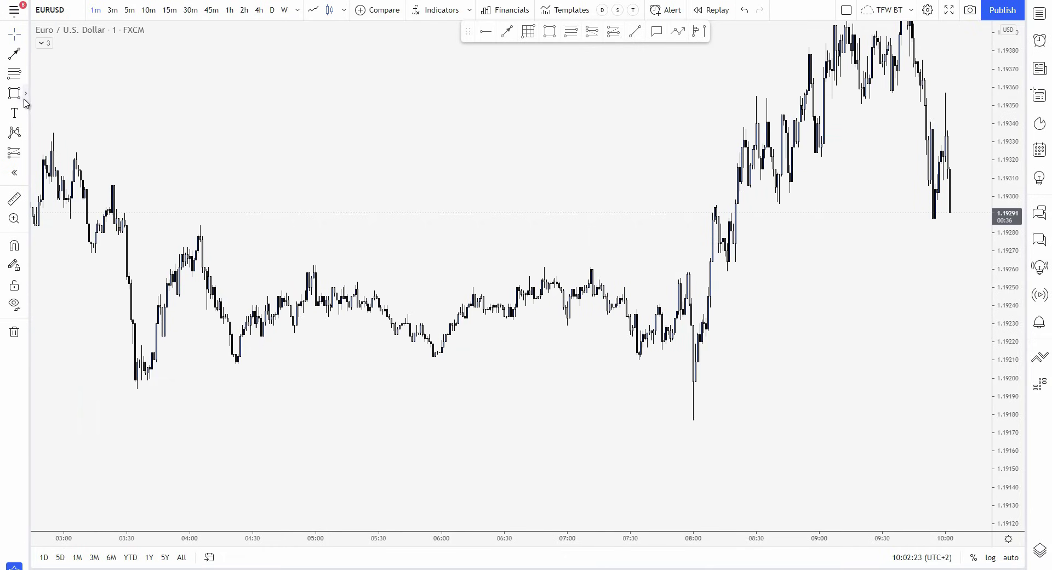
{"action": "left_click", "coordinate": [53, 99]}
{"action": "mouse_move", "coordinate": [151, 280]}
{"action": "left_mouse_down"}
{"action": "mouse_move", "coordinate": [193, 268]}
{"action": "mouse_move", "coordinate": [343, 363]}
{"action": "mouse_move", "coordinate": [469, 272]}
{"action": "left_mouse_up"}
{"action": "left_click_drag", "start_coordinate": [612, 301], "coordinate": [632, 315]}
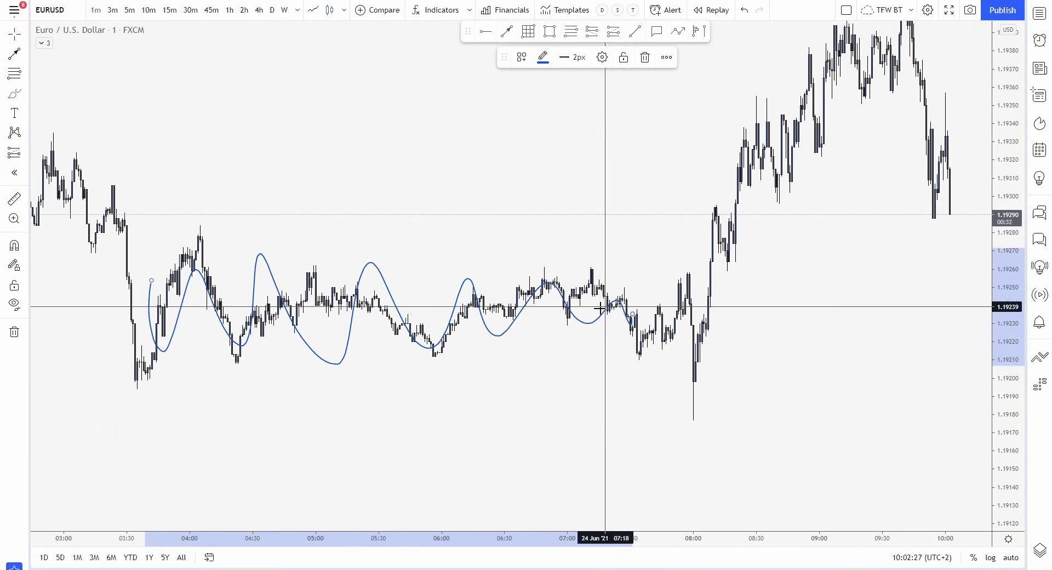
Brush-trace the 08:00 spike down to about 1.1917 and the rally to 1.1931, and line the earlier high near 1.1928.
{"action": "mouse_move", "coordinate": [665, 268]}
{"action": "left_mouse_down"}
{"action": "mouse_move", "coordinate": [685, 300]}
{"action": "mouse_move", "coordinate": [699, 433]}
{"action": "left_mouse_up"}
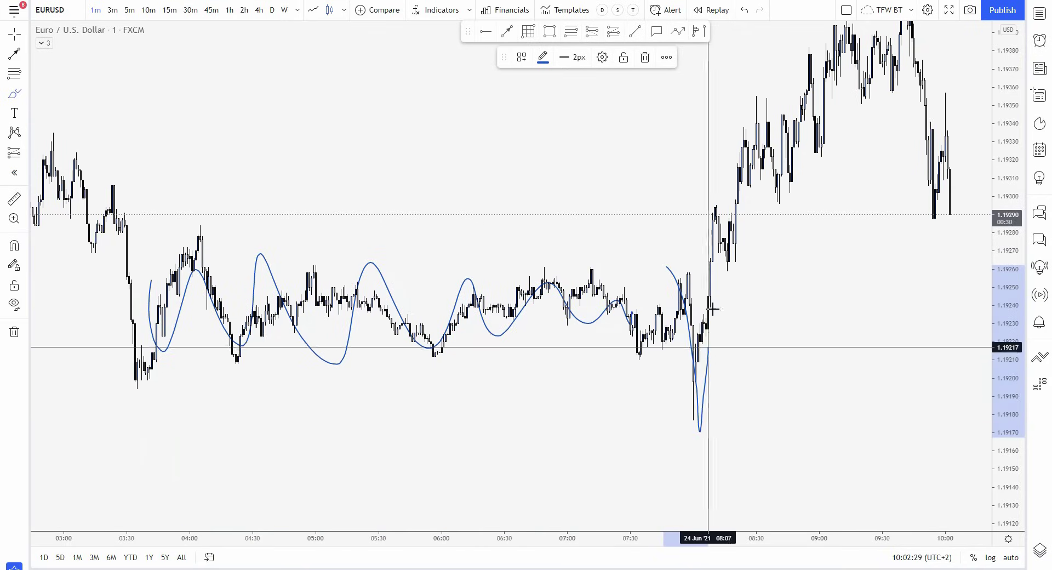
{"action": "left_click_drag", "start_coordinate": [713, 310], "coordinate": [718, 185]}
{"action": "left_click_drag", "start_coordinate": [202, 237], "coordinate": [710, 230]}
{"action": "scroll", "coordinate": [705, 298], "scroll_direction": "up", "scroll_amount": 2}
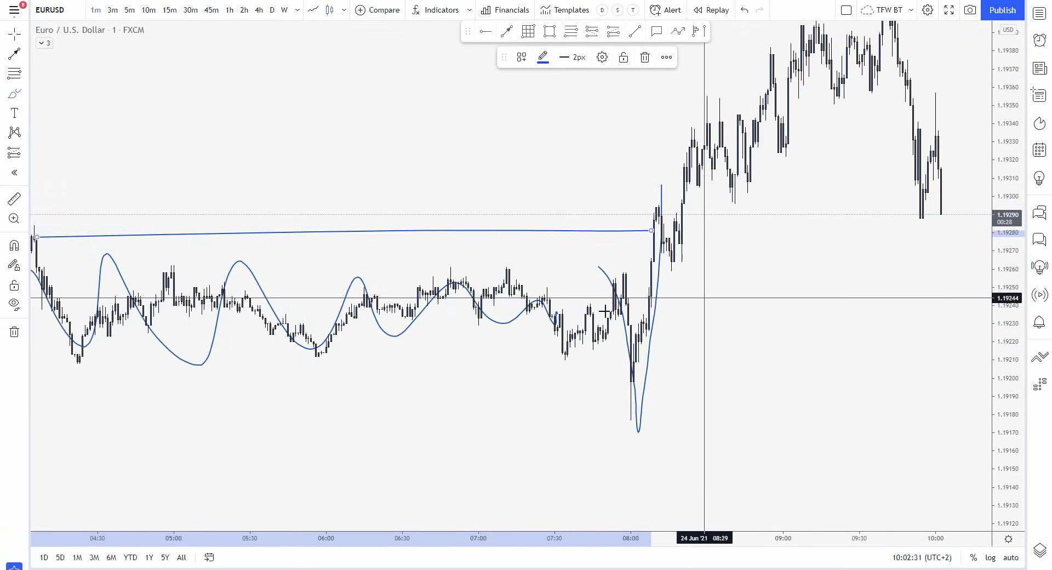
{"action": "scroll", "coordinate": [186, 248], "scroll_direction": "down", "scroll_amount": 2}
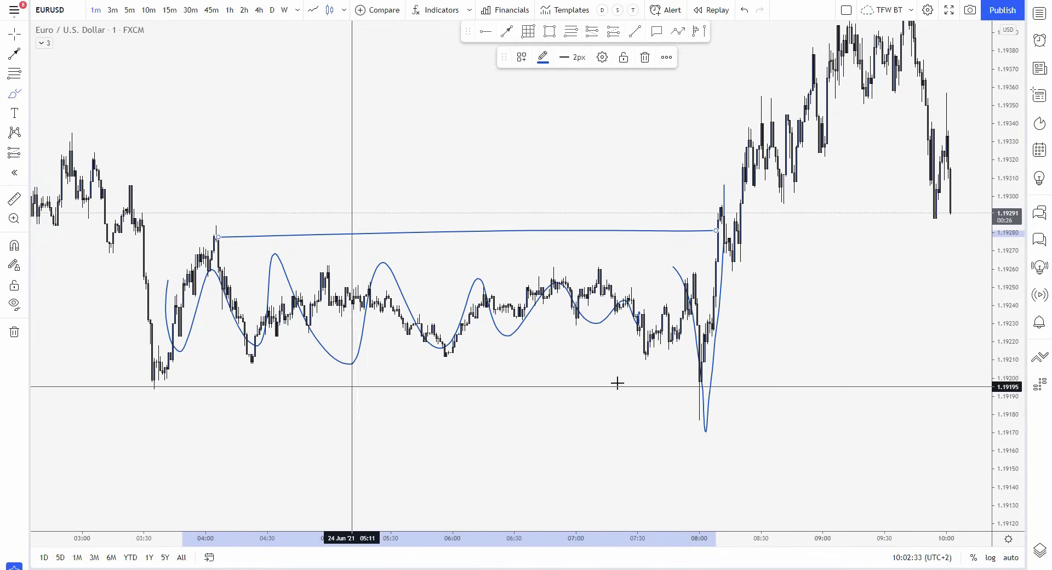
Brush-trace the 08:10–08:20 consolidation and rally to about 1.1934, and line the zone's edges near 1.1929 and 1.1926.
{"action": "scroll", "coordinate": [674, 367], "scroll_direction": "up", "scroll_amount": 5}
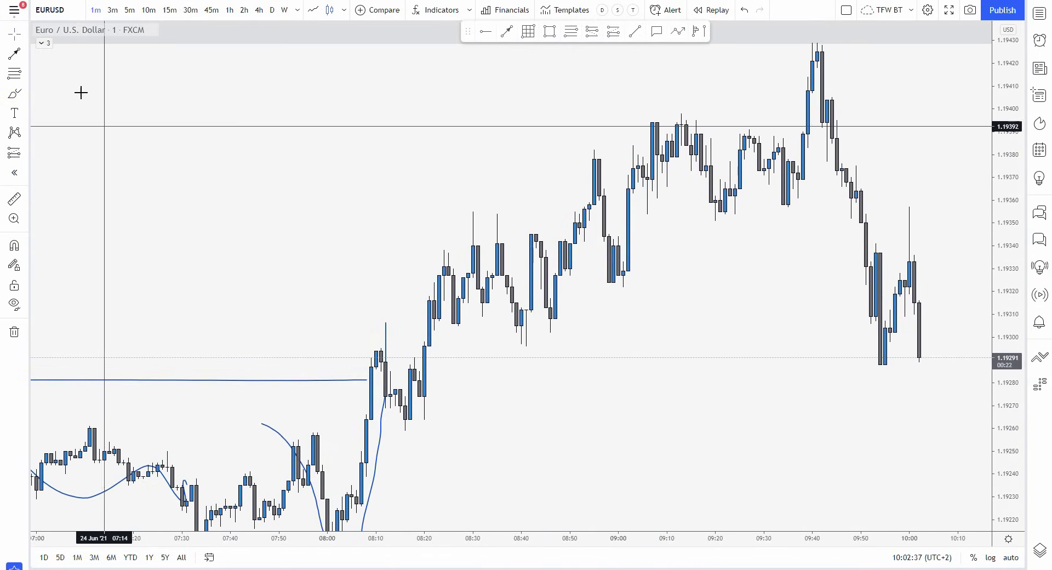
{"action": "mouse_move", "coordinate": [377, 345]}
{"action": "left_mouse_down"}
{"action": "mouse_move", "coordinate": [403, 396]}
{"action": "mouse_move", "coordinate": [429, 350]}
{"action": "left_mouse_up"}
{"action": "left_click_drag", "start_coordinate": [430, 302], "coordinate": [438, 254]}
{"action": "left_click_drag", "start_coordinate": [350, 351], "coordinate": [584, 352]}
{"action": "left_click_drag", "start_coordinate": [365, 425], "coordinate": [618, 424]}
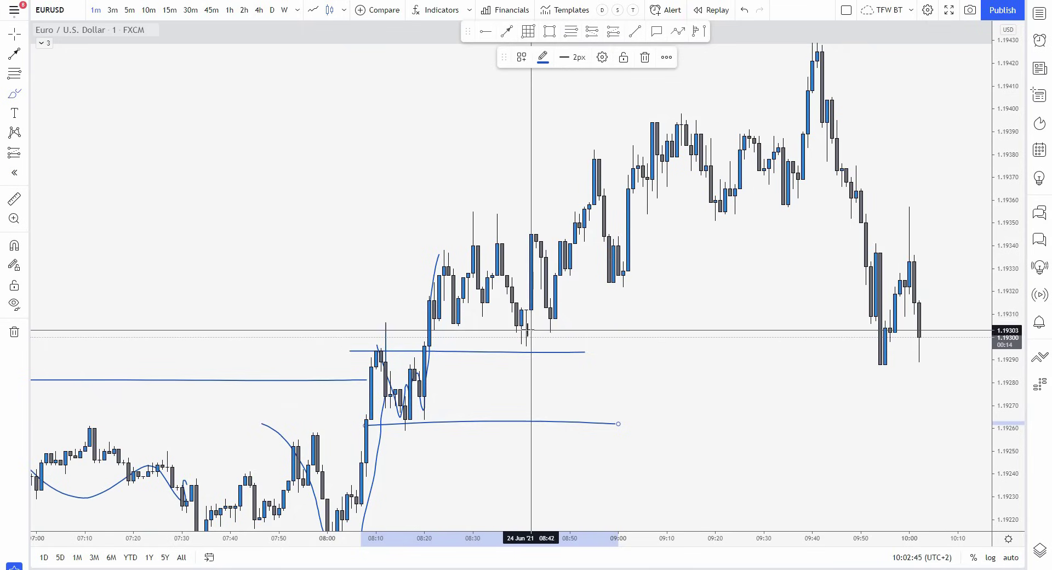
Brush-trace the upswings from 08:40, the 09:10–09:35 consolidation and the 09:40 spike and drop, and line the earlier low near 1.1932.
{"action": "mouse_move", "coordinate": [531, 330]}
{"action": "left_mouse_down"}
{"action": "mouse_move", "coordinate": [526, 305]}
{"action": "mouse_move", "coordinate": [547, 286]}
{"action": "mouse_move", "coordinate": [554, 317]}
{"action": "left_mouse_up"}
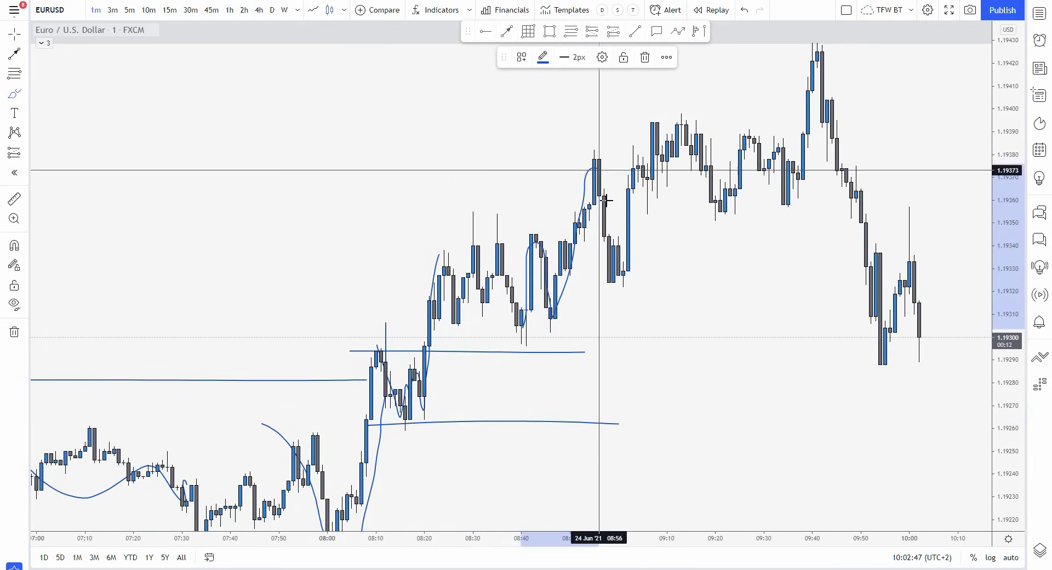
{"action": "left_click_drag", "start_coordinate": [640, 137], "coordinate": [672, 126]}
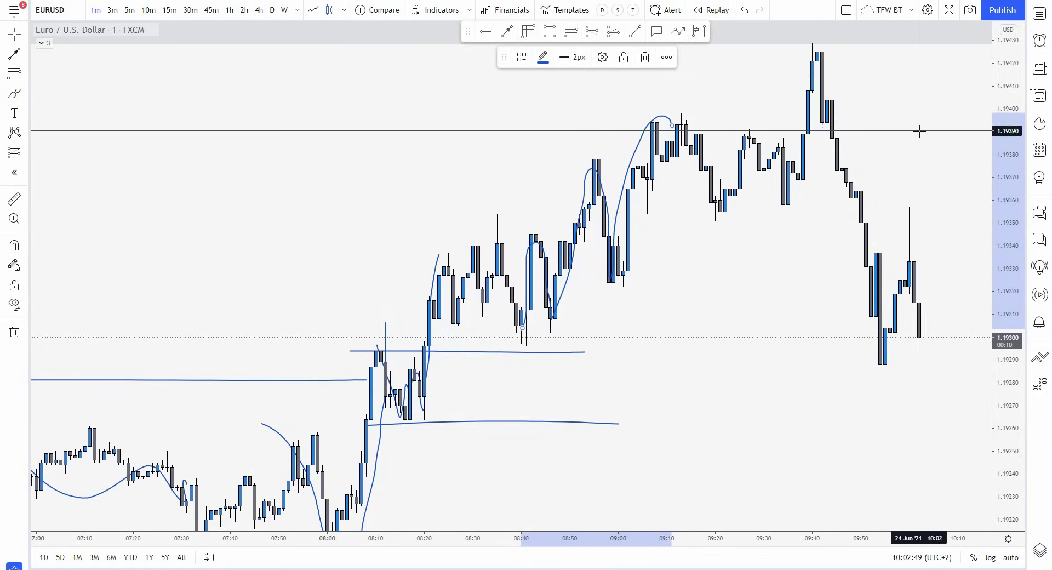
{"action": "mouse_move", "coordinate": [919, 131]}
{"action": "left_mouse_down"}
{"action": "mouse_move", "coordinate": [808, 193]}
{"action": "mouse_move", "coordinate": [698, 229]}
{"action": "left_mouse_up"}
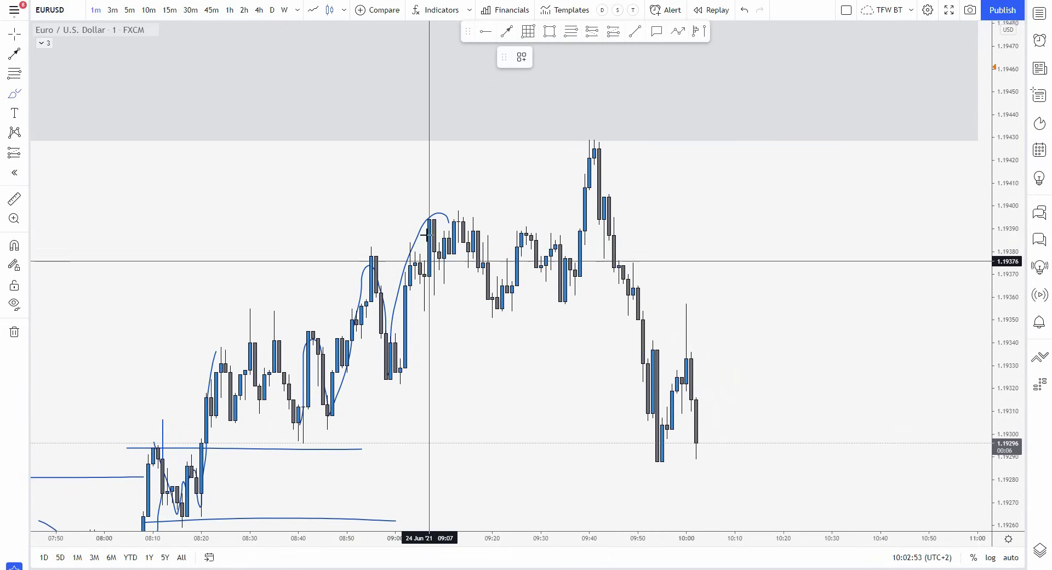
{"action": "mouse_move", "coordinate": [429, 262]}
{"action": "left_mouse_down"}
{"action": "mouse_move", "coordinate": [463, 224]}
{"action": "mouse_move", "coordinate": [512, 290]}
{"action": "mouse_move", "coordinate": [545, 280]}
{"action": "mouse_move", "coordinate": [578, 248]}
{"action": "mouse_move", "coordinate": [596, 173]}
{"action": "mouse_move", "coordinate": [656, 500]}
{"action": "left_mouse_up"}
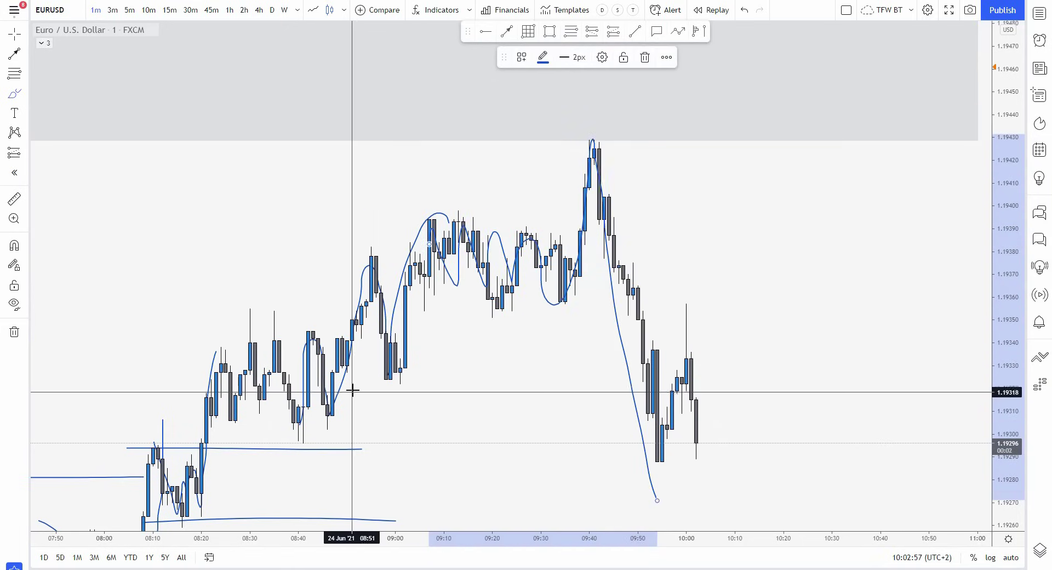
{"action": "left_click_drag", "start_coordinate": [355, 386], "coordinate": [633, 388]}
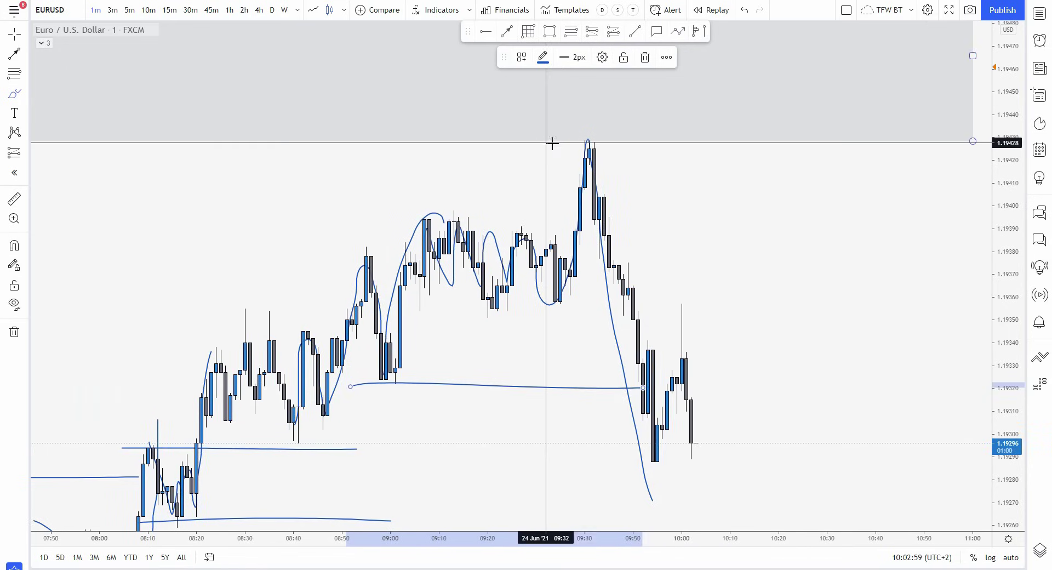
Line the consolidation zone's edges near 1.1942 and 1.1936, and brush a projected rally to about 1.1941 falling back to about 1.1929.
{"action": "left_click_drag", "start_coordinate": [550, 145], "coordinate": [864, 159]}
{"action": "left_click_drag", "start_coordinate": [850, 288], "coordinate": [890, 290]}
{"action": "mouse_move", "coordinate": [697, 395]}
{"action": "left_mouse_down"}
{"action": "mouse_move", "coordinate": [721, 342]}
{"action": "mouse_move", "coordinate": [805, 450]}
{"action": "left_mouse_up"}
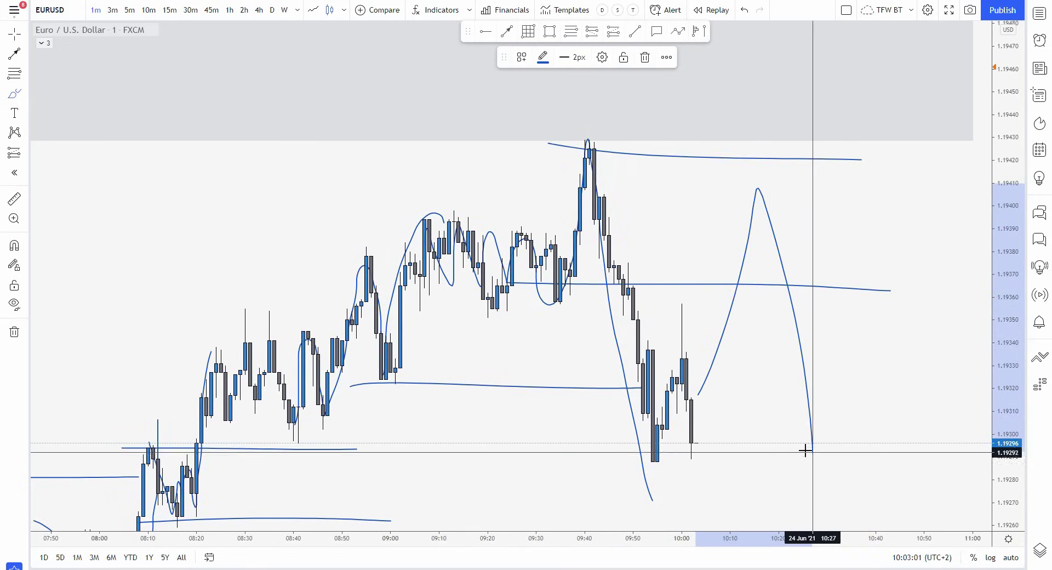
{"action": "left_click_drag", "start_coordinate": [840, 402], "coordinate": [841, 394]}
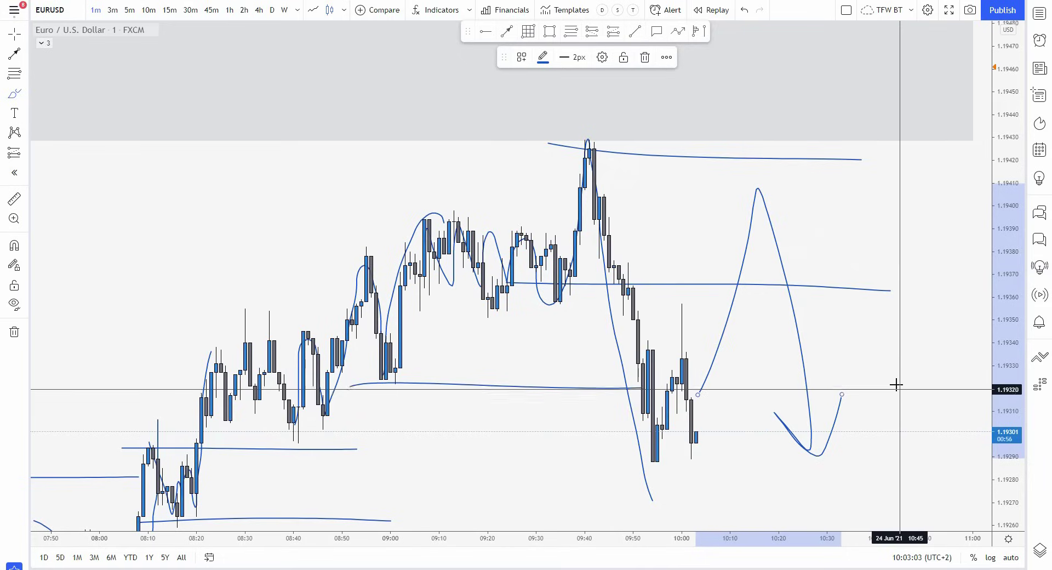
Undo all brush strokes drawn over the price action following the 08:00 spike and rally.
{"action": "key", "text": "ctrl"}
{"action": "key", "text": "ctrl+z"}
{"action": "key", "text": "ctrl+z"}
{"action": "key", "text": "ctrl+z"}
{"action": "key", "text": "ctrl+z"}
{"action": "key", "text": "ctrl+z"}
{"action": "key", "text": "ctrl+z"}
{"action": "key", "text": "ctrl+z"}
{"action": "key", "text": "ctrl+z"}
{"action": "key", "text": "ctrl+z"}
{"action": "key", "text": "ctrl+z"}
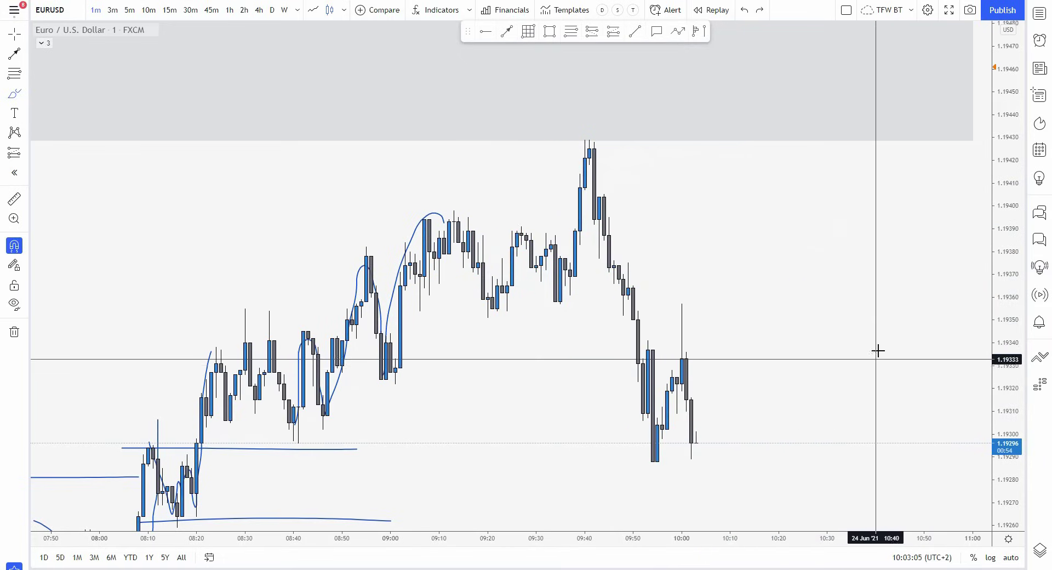
{"action": "key", "text": "ctrl+z"}
{"action": "key", "text": "ctrl+z"}
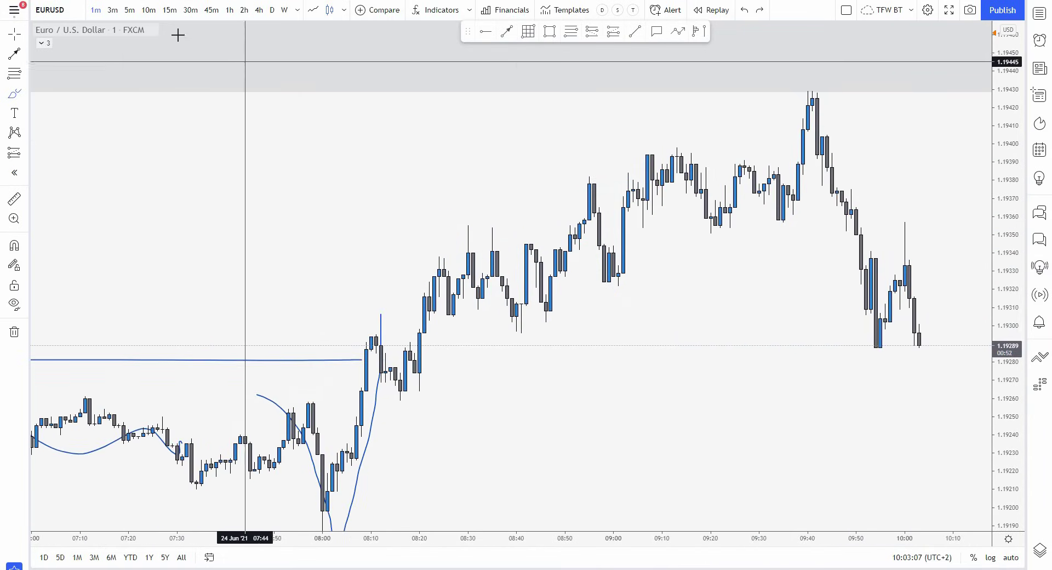
Switch the EURUSD chart to the 5-minute timeframe and remove all drawings.
{"action": "left_click", "coordinate": [129, 10]}
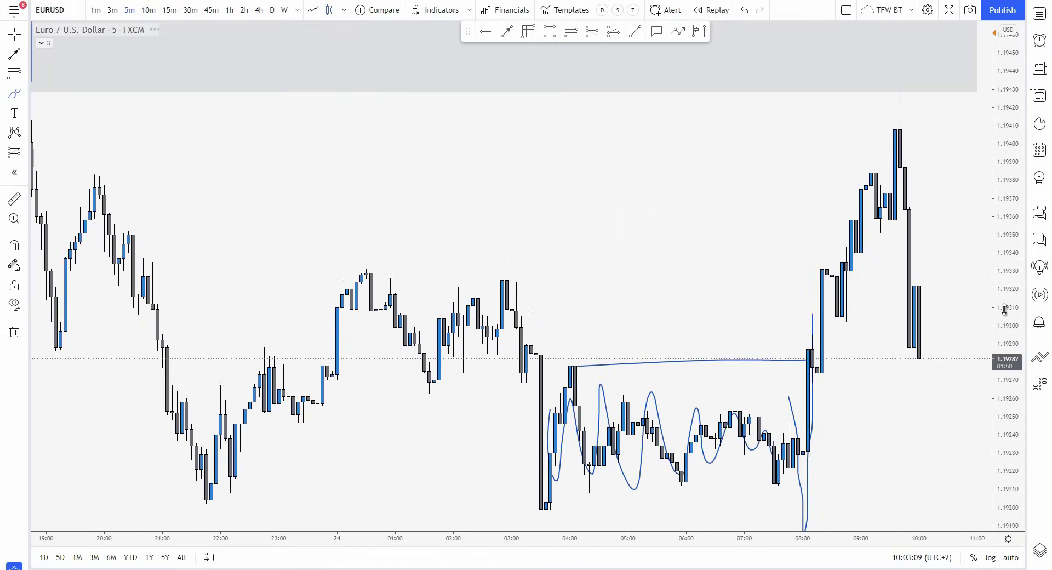
{"action": "right_click", "coordinate": [760, 245]}
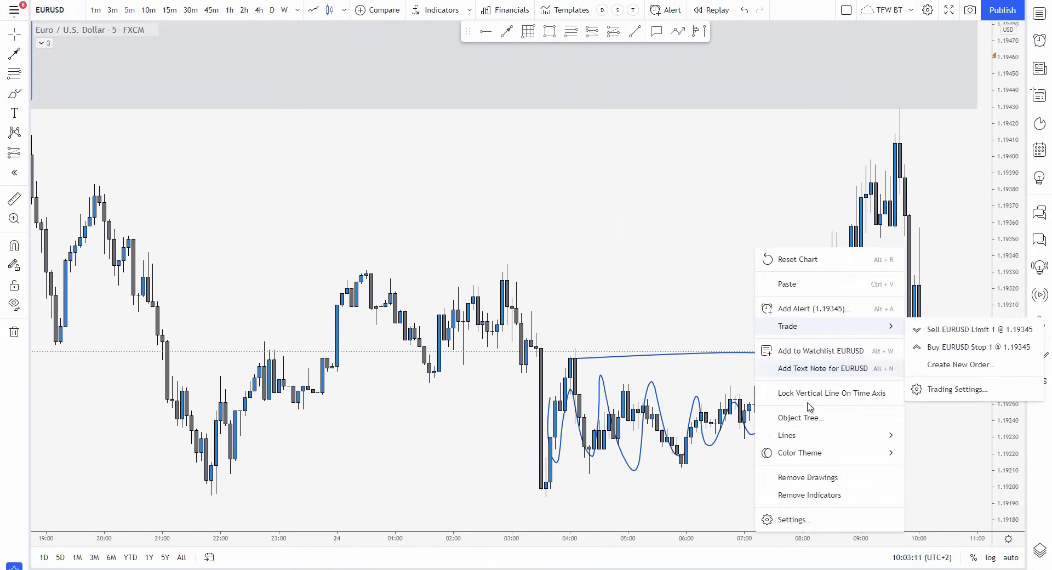
{"action": "left_click", "coordinate": [821, 477]}
{"action": "left_click_drag", "start_coordinate": [807, 342], "coordinate": [766, 299]}
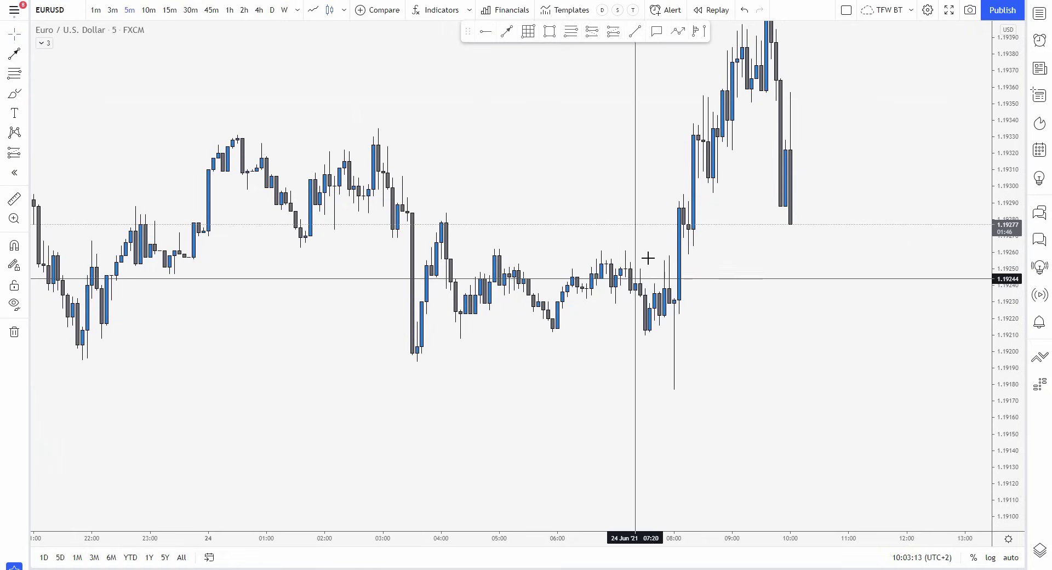
{"action": "scroll", "coordinate": [890, 203], "scroll_direction": "down", "scroll_amount": 3}
{"action": "left_click_drag", "start_coordinate": [892, 210], "coordinate": [793, 295]}
{"action": "left_click", "coordinate": [678, 31]}
{"action": "left_click", "coordinate": [759, 307]}
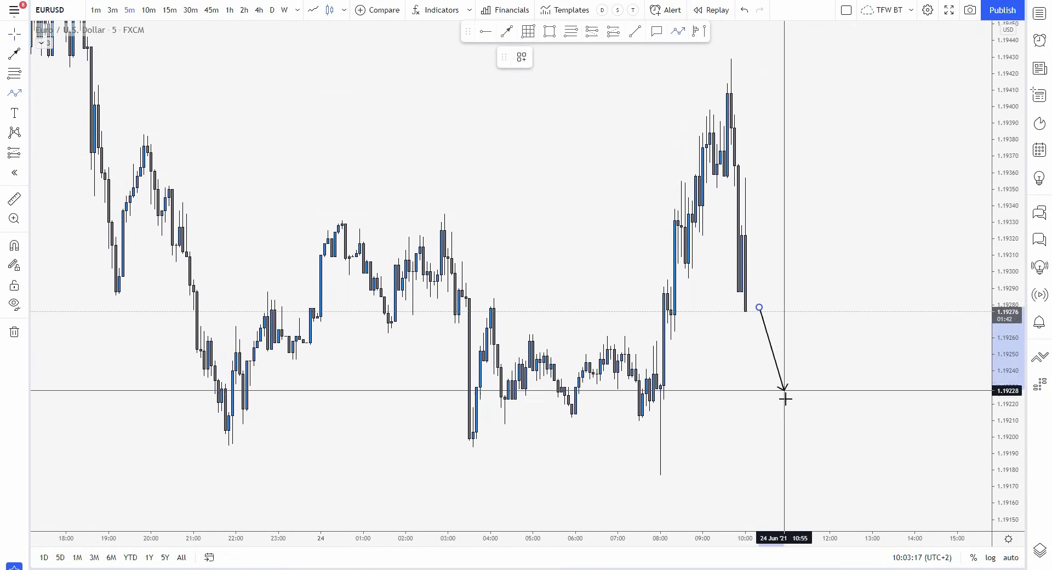
{"action": "left_click", "coordinate": [784, 398]}
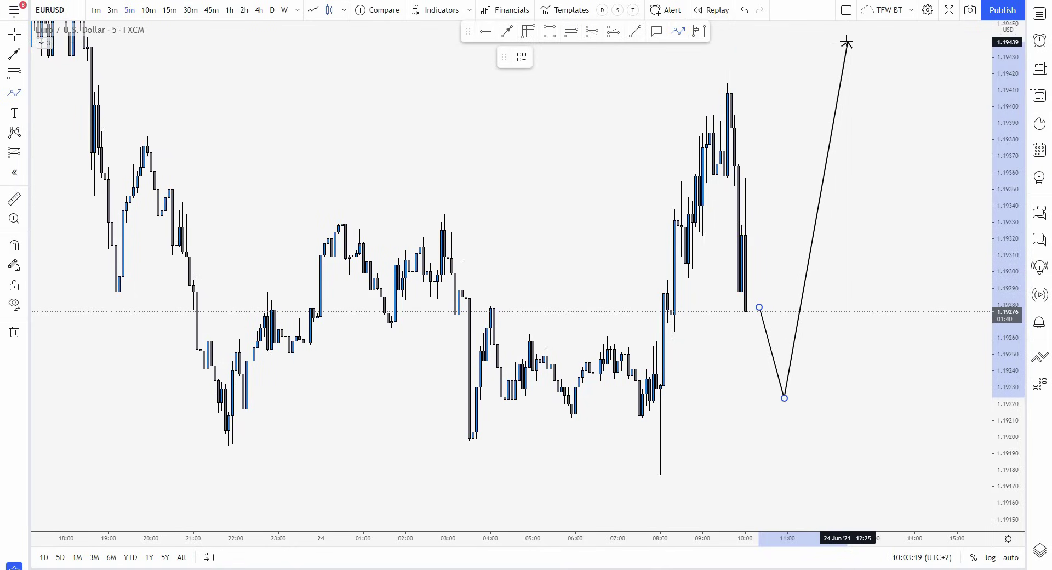
{"action": "key", "text": "Escape"}
Switch to the GBPUSD chart on the 1-hour timeframe.
{"action": "scroll", "coordinate": [775, 153], "scroll_direction": "down", "scroll_amount": 5}
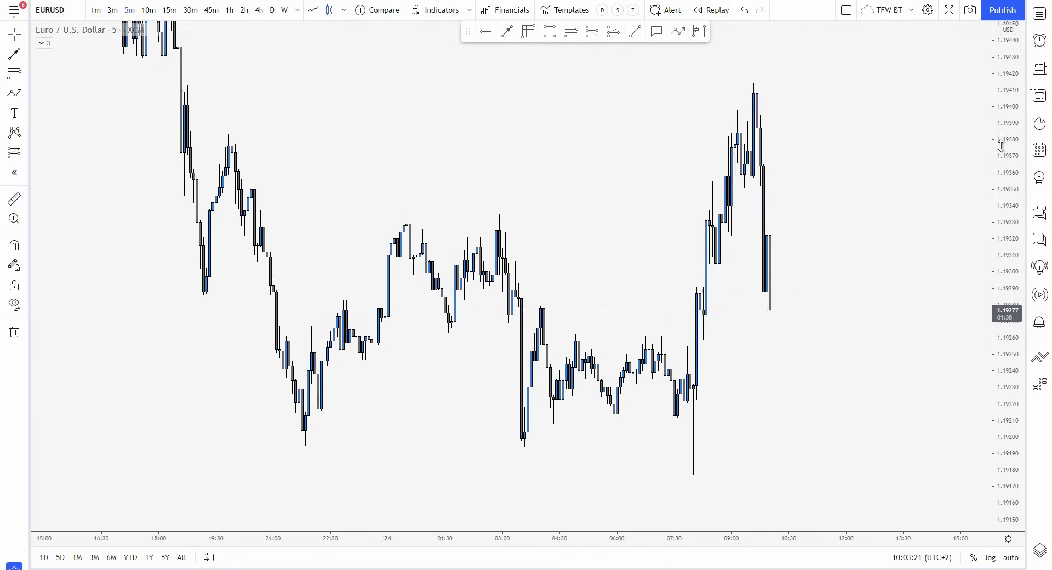
{"action": "scroll", "coordinate": [804, 267], "scroll_direction": "down", "scroll_amount": 3}
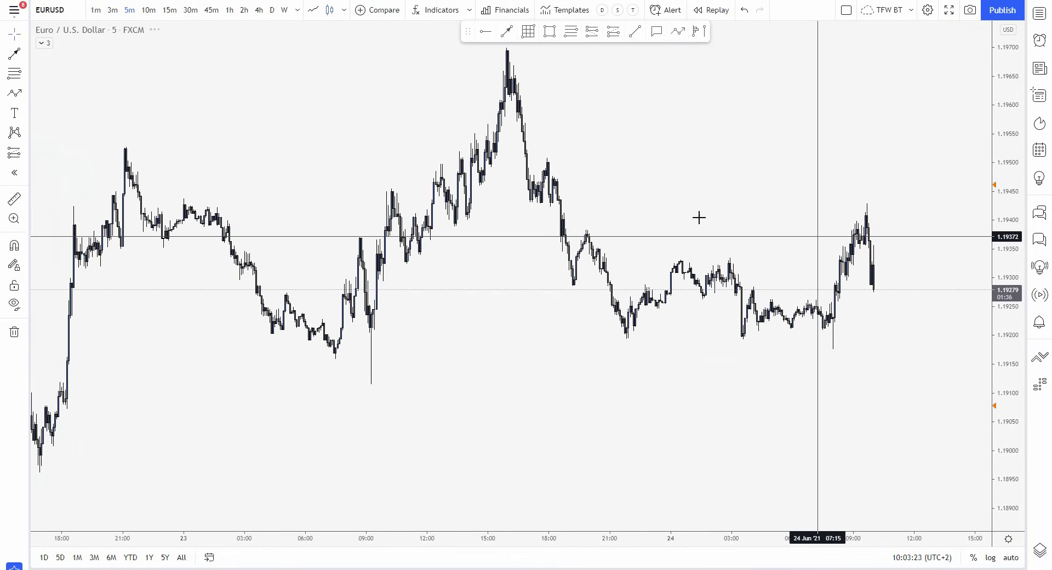
{"action": "key", "text": "Down"}
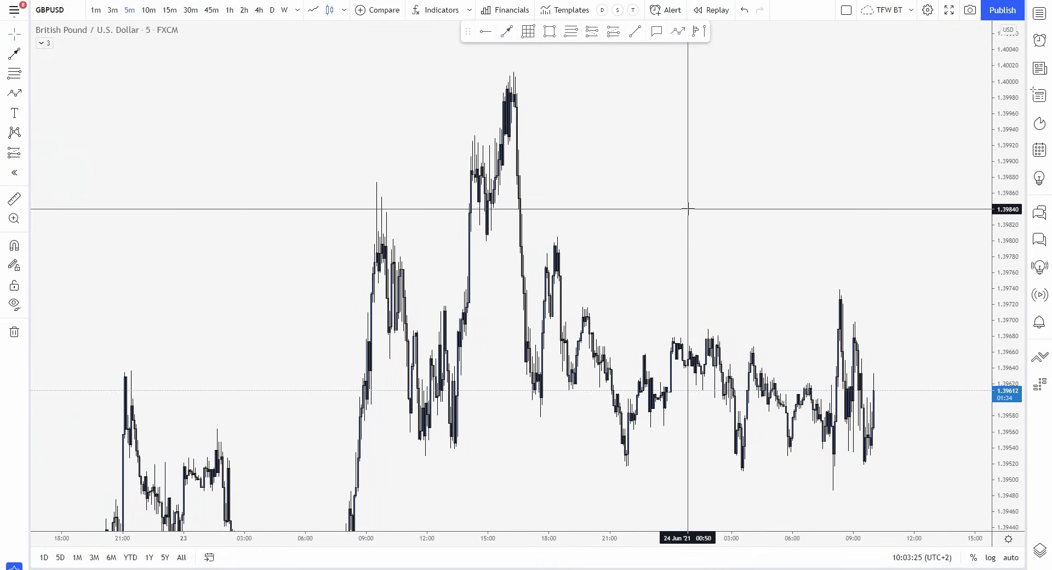
{"action": "scroll", "coordinate": [667, 259], "scroll_direction": "up", "scroll_amount": 1}
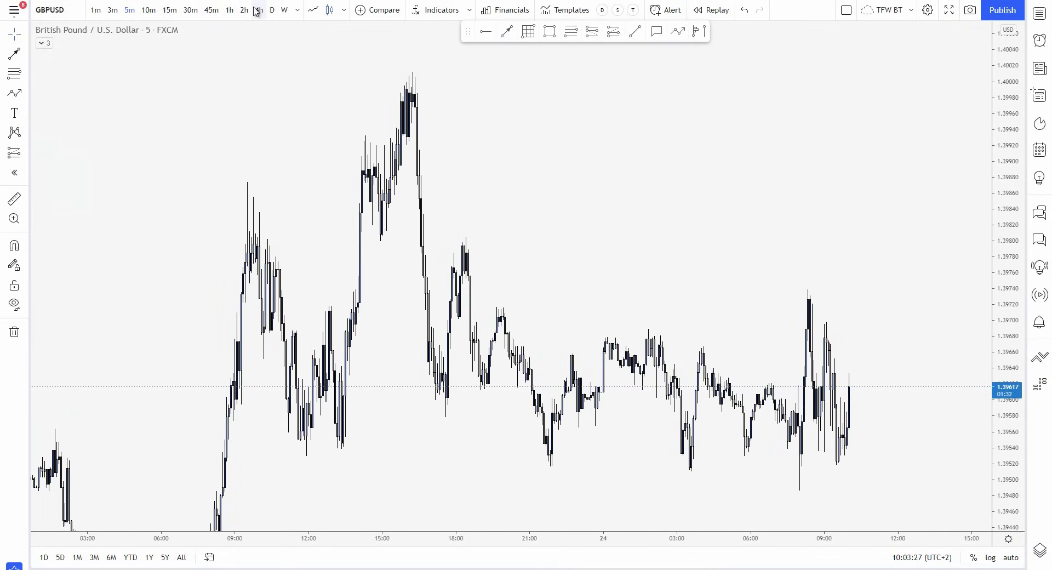
{"action": "left_click", "coordinate": [229, 10]}
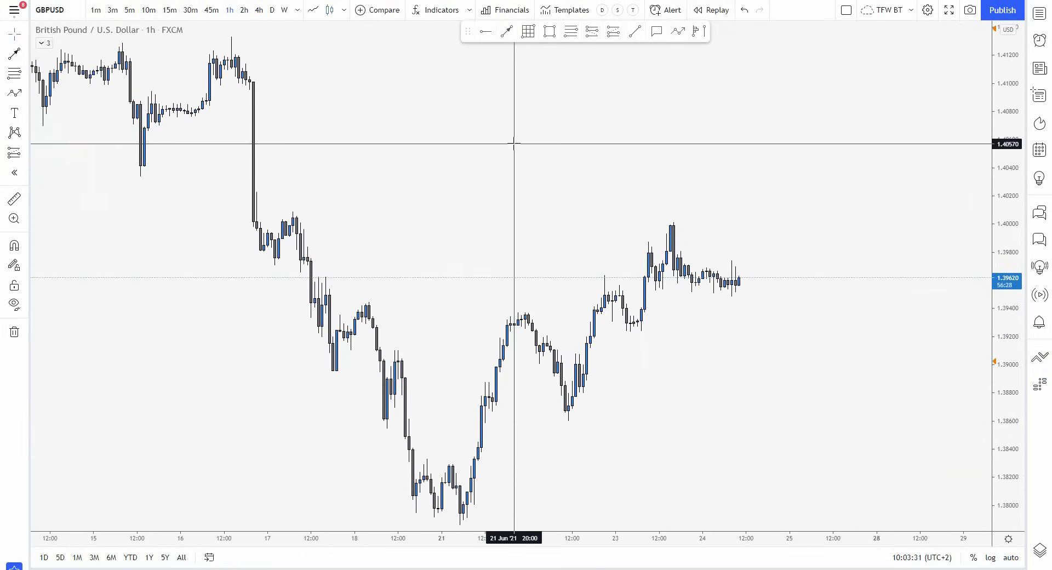
Brush-trace the 17 June consolidation, its spike above 1.4000 and the drop to about 1.3890.
{"action": "left_click_drag", "start_coordinate": [514, 143], "coordinate": [580, 152]}
{"action": "left_click", "coordinate": [34, 96]}
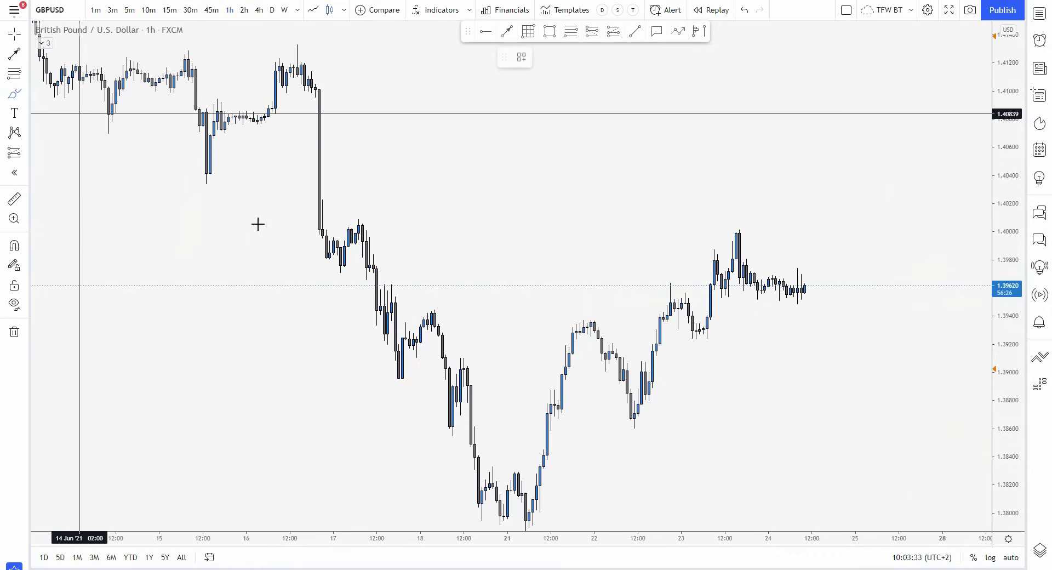
{"action": "mouse_move", "coordinate": [316, 241]}
{"action": "left_mouse_down"}
{"action": "mouse_move", "coordinate": [333, 237]}
{"action": "mouse_move", "coordinate": [406, 389]}
{"action": "left_mouse_up"}
{"action": "left_click_drag", "start_coordinate": [437, 224], "coordinate": [865, 284]}
Delete the brush trace over the 17 June consolidation and drop.
{"action": "scroll", "coordinate": [934, 308], "scroll_direction": "up", "scroll_amount": 6}
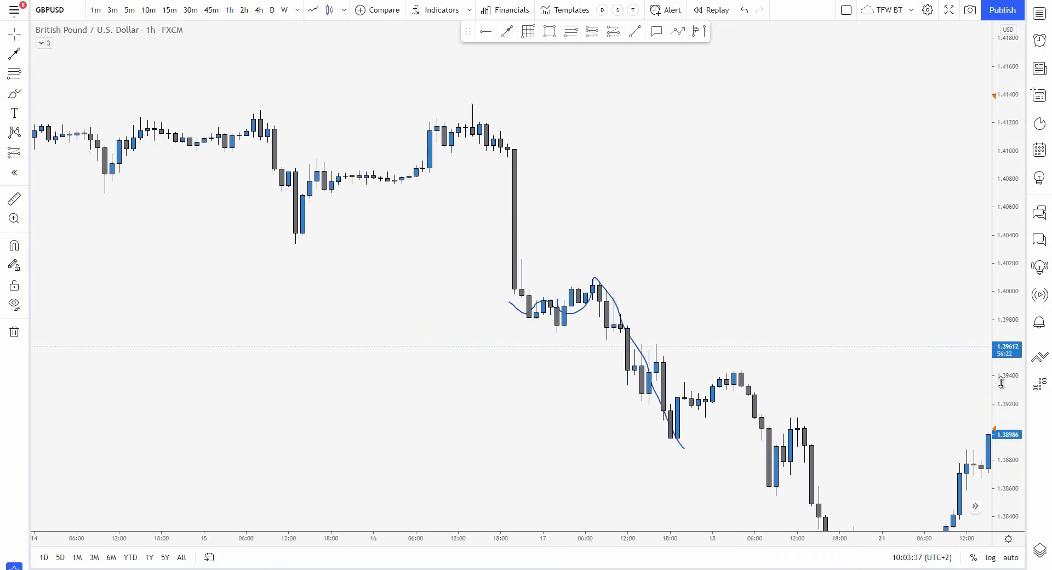
{"action": "left_click_drag", "start_coordinate": [1001, 382], "coordinate": [1001, 130]}
{"action": "left_click_drag", "start_coordinate": [770, 218], "coordinate": [629, 187]}
{"action": "left_click", "coordinate": [474, 297]}
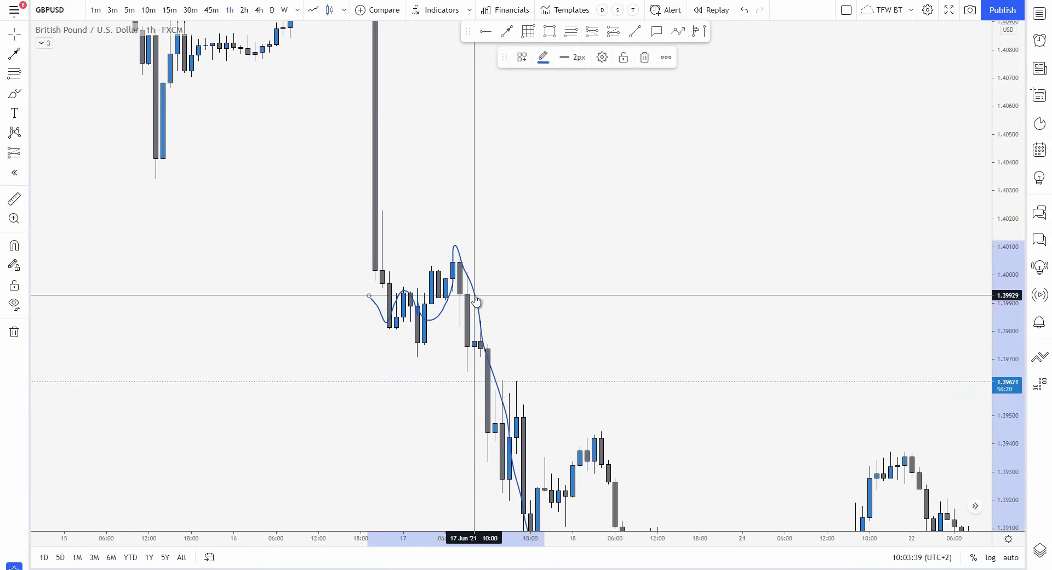
{"action": "left_click_drag", "start_coordinate": [479, 301], "coordinate": [564, 183]}
{"action": "key", "text": "Delete"}
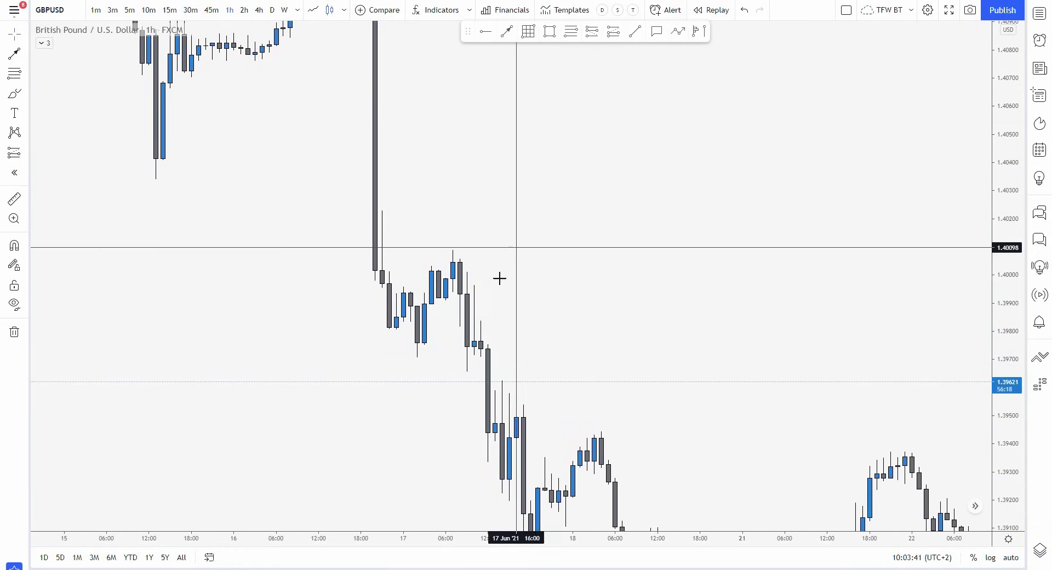
Draw a rectangle zone at 1.3972–1.4010 over the 17 June consolidation and a narrower one inside it at about 1.3994–1.4009.
{"action": "mouse_move", "coordinate": [396, 353]}
{"action": "left_mouse_down"}
{"action": "mouse_move", "coordinate": [629, 284]}
{"action": "mouse_move", "coordinate": [883, 247]}
{"action": "left_mouse_up"}
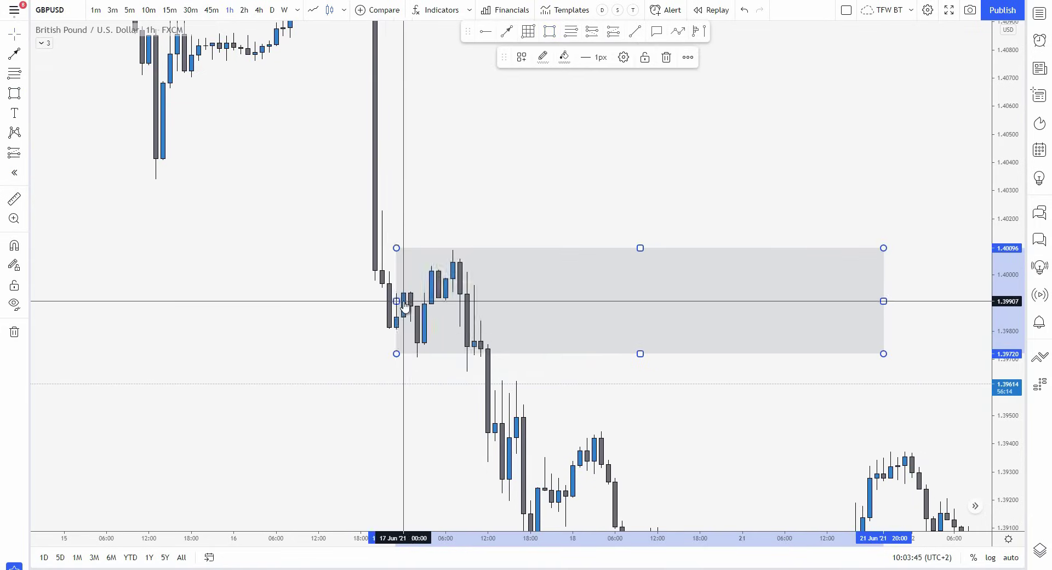
{"action": "left_click_drag", "start_coordinate": [396, 300], "coordinate": [375, 301]}
{"action": "left_click", "coordinate": [464, 185]}
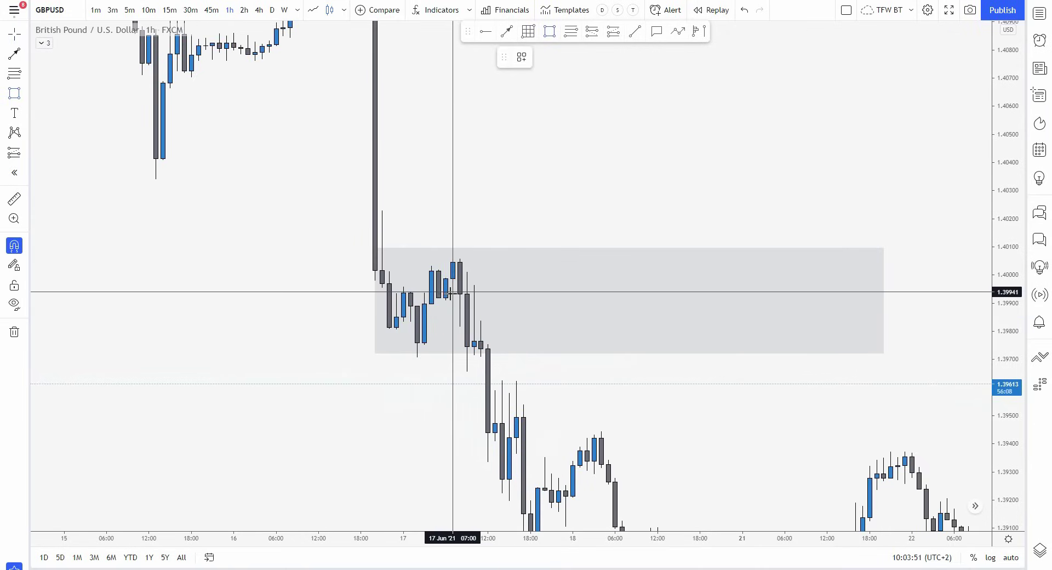
{"action": "mouse_move", "coordinate": [452, 292]}
{"action": "left_mouse_down"}
{"action": "mouse_move", "coordinate": [453, 263]}
{"action": "mouse_move", "coordinate": [709, 263]}
{"action": "mouse_move", "coordinate": [862, 249]}
{"action": "left_mouse_up"}
{"action": "left_click", "coordinate": [855, 192]}
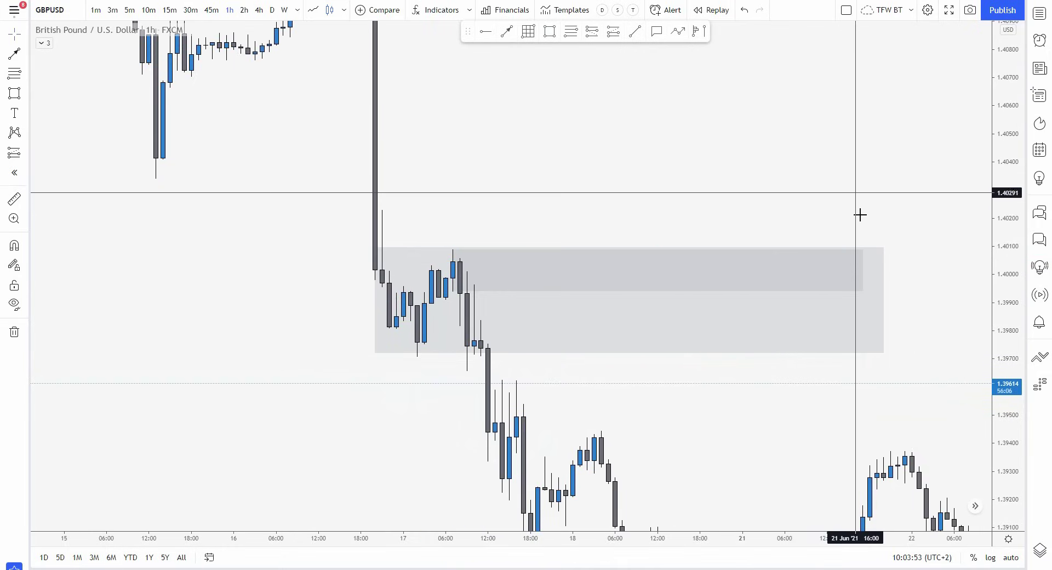
Extend the outer zone to late 24 June and the inner zone to the latest candle.
{"action": "left_click_drag", "start_coordinate": [879, 212], "coordinate": [566, 103]}
{"action": "scroll", "coordinate": [822, 154], "scroll_direction": "down", "scroll_amount": 6}
{"action": "left_click_drag", "start_coordinate": [849, 158], "coordinate": [632, 198]}
{"action": "left_click_drag", "start_coordinate": [576, 234], "coordinate": [823, 234]}
{"action": "left_click_drag", "start_coordinate": [601, 204], "coordinate": [782, 204]}
{"action": "left_click", "coordinate": [838, 122]}
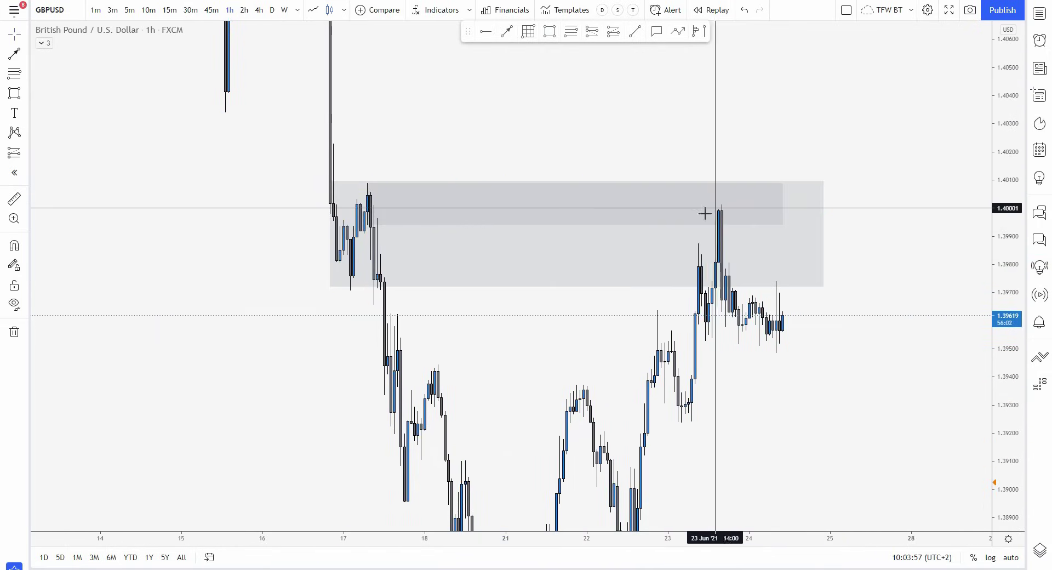
Draw a rectangle zone at about 1.3929–1.3944 from the 18 June high to about 07:00 on 22 June.
{"action": "left_click_drag", "start_coordinate": [755, 353], "coordinate": [778, 357]}
{"action": "left_click_drag", "start_coordinate": [738, 399], "coordinate": [867, 284]}
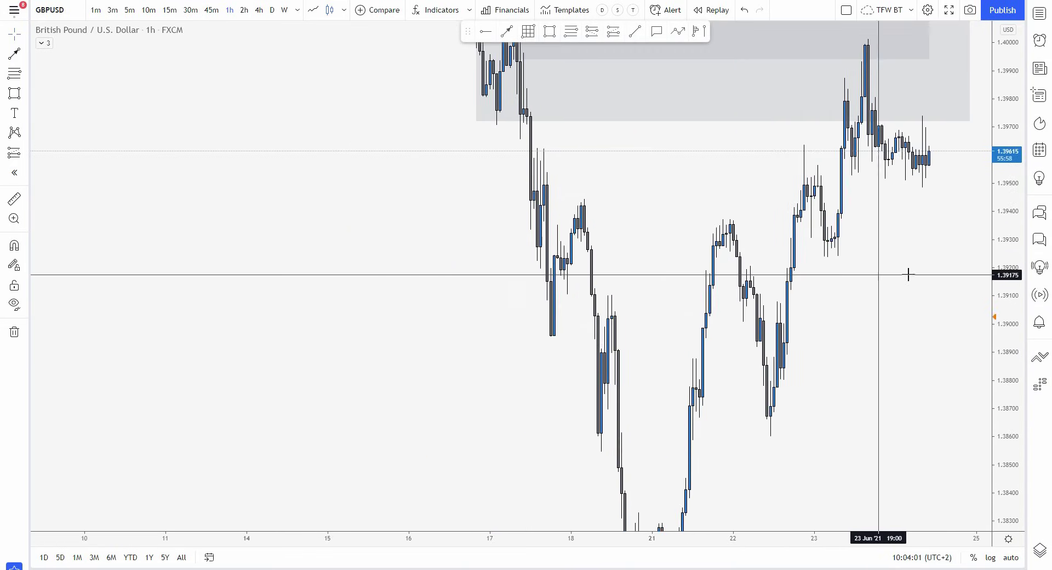
{"action": "scroll", "coordinate": [970, 271], "scroll_direction": "up", "scroll_amount": 1}
{"action": "scroll", "coordinate": [989, 270], "scroll_direction": "up", "scroll_amount": 2}
{"action": "mouse_move", "coordinate": [1004, 266]}
{"action": "left_mouse_down"}
{"action": "mouse_move", "coordinate": [886, 298]}
{"action": "mouse_move", "coordinate": [844, 334]}
{"action": "left_mouse_up"}
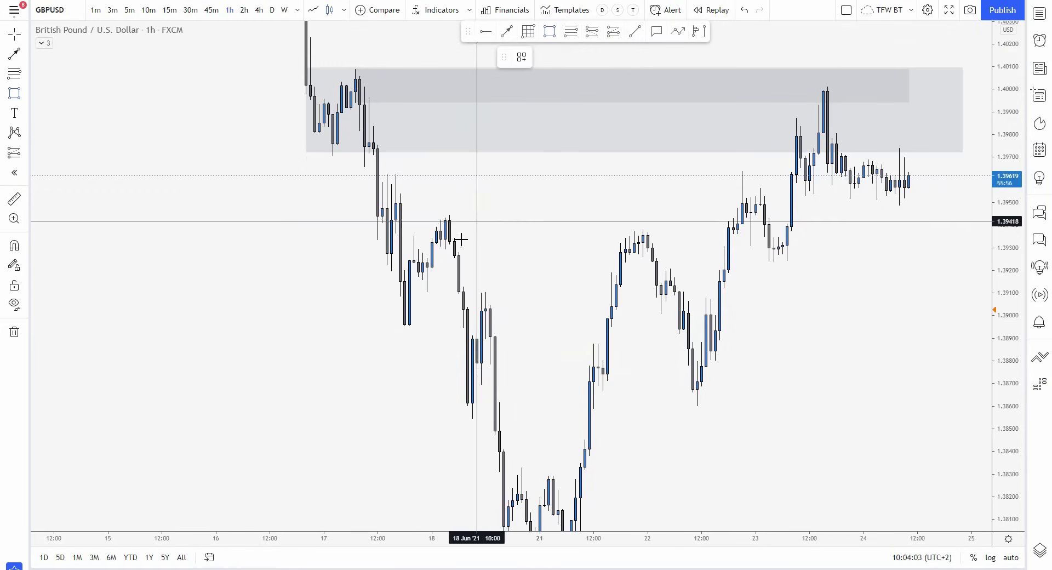
{"action": "left_click_drag", "start_coordinate": [446, 248], "coordinate": [680, 214]}
{"action": "left_click", "coordinate": [409, 194]}
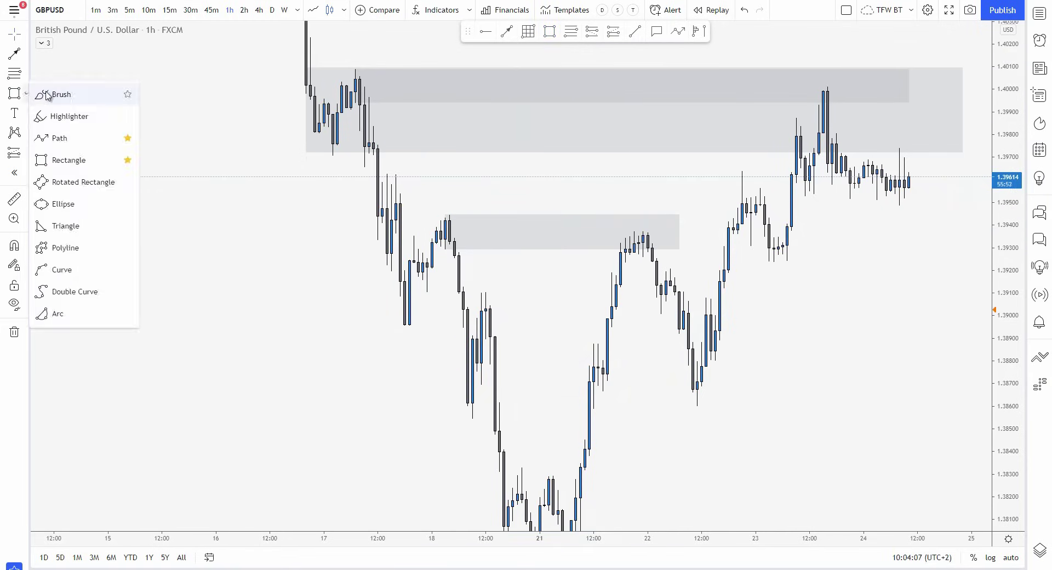
Brush-trace the 18 June spike and drop, line the low near 1.3895, circle the zone, and trace the reaction to the 22 June low.
{"action": "left_click", "coordinate": [47, 95]}
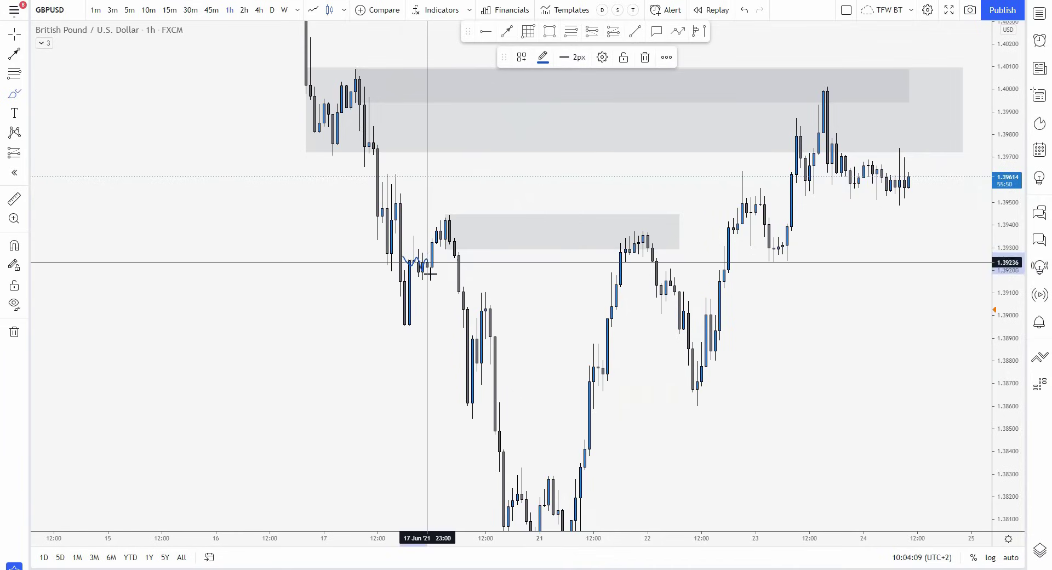
{"action": "mouse_move", "coordinate": [430, 274]}
{"action": "left_mouse_down"}
{"action": "mouse_move", "coordinate": [446, 228]}
{"action": "mouse_move", "coordinate": [458, 272]}
{"action": "mouse_move", "coordinate": [394, 337]}
{"action": "mouse_move", "coordinate": [463, 325]}
{"action": "left_mouse_up"}
{"action": "mouse_move", "coordinate": [396, 241]}
{"action": "left_mouse_down"}
{"action": "mouse_move", "coordinate": [442, 277]}
{"action": "mouse_move", "coordinate": [499, 219]}
{"action": "left_mouse_up"}
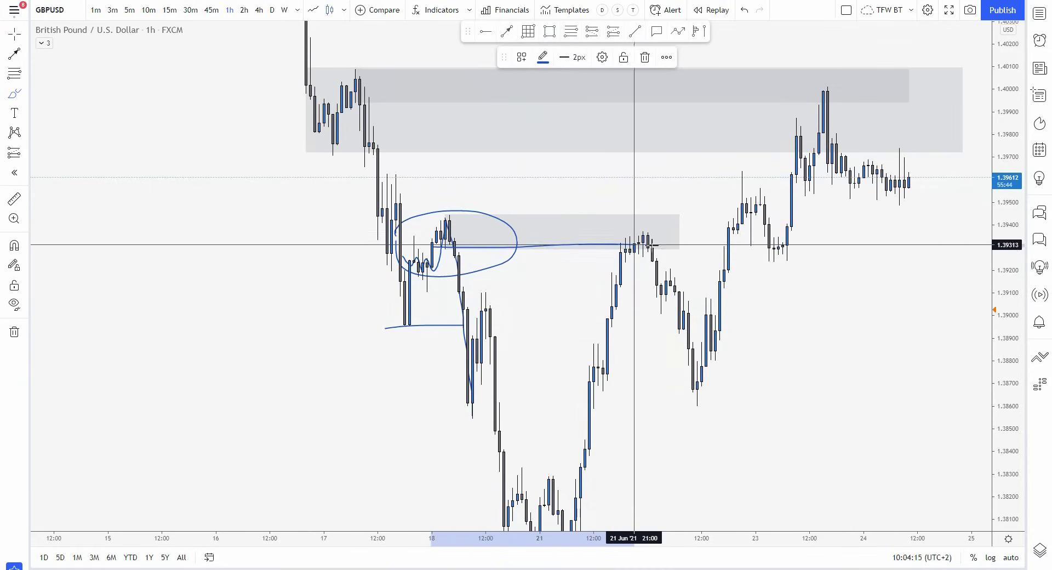
{"action": "mouse_move", "coordinate": [652, 246]}
{"action": "left_mouse_down"}
{"action": "mouse_move", "coordinate": [648, 229]}
{"action": "mouse_move", "coordinate": [683, 307]}
{"action": "mouse_move", "coordinate": [706, 410]}
{"action": "mouse_move", "coordinate": [742, 401]}
{"action": "mouse_move", "coordinate": [738, 320]}
{"action": "left_mouse_up"}
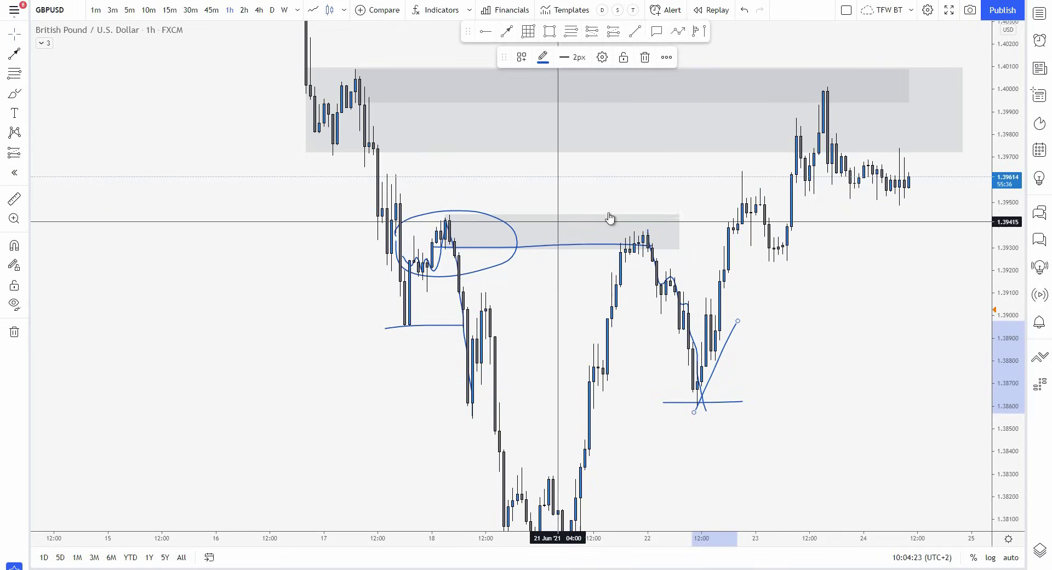
Brush-trace the consolidation, spike and drop of 10–11 June and the similar pattern of 8–9 June.
{"action": "scroll", "coordinate": [769, 248], "scroll_direction": "down", "scroll_amount": 2}
{"action": "left_click_drag", "start_coordinate": [1003, 237], "coordinate": [1002, 378]}
{"action": "left_click_drag", "start_coordinate": [436, 197], "coordinate": [538, 430]}
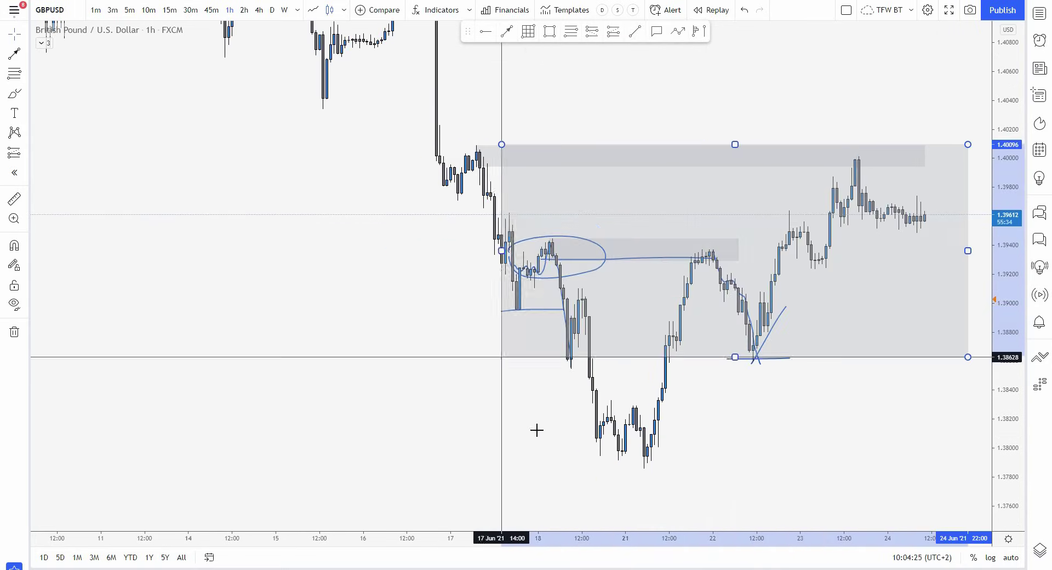
{"action": "left_click_drag", "start_coordinate": [414, 243], "coordinate": [541, 507]}
{"action": "scroll", "coordinate": [455, 404], "scroll_direction": "down", "scroll_amount": 3}
{"action": "left_click_drag", "start_coordinate": [428, 359], "coordinate": [551, 400]}
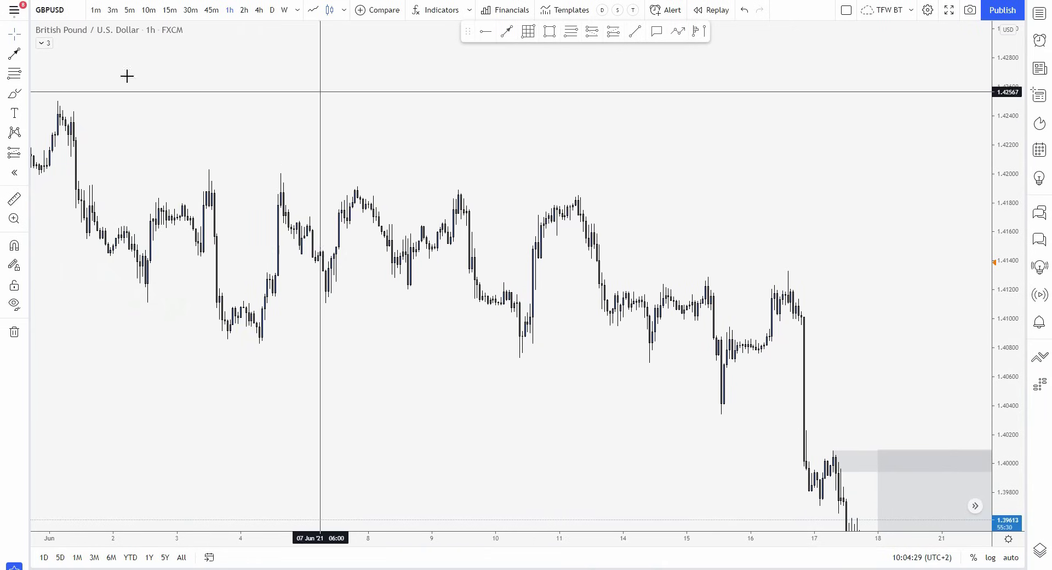
{"action": "mouse_move", "coordinate": [546, 228]}
{"action": "left_mouse_down"}
{"action": "mouse_move", "coordinate": [564, 209]}
{"action": "mouse_move", "coordinate": [610, 338]}
{"action": "left_mouse_up"}
{"action": "mouse_move", "coordinate": [396, 230]}
{"action": "left_mouse_down"}
{"action": "mouse_move", "coordinate": [479, 251]}
{"action": "mouse_move", "coordinate": [509, 336]}
{"action": "left_mouse_up"}
Mark both supply zones with brush lines, the upper ones at about 1.4188 and the lower ones at about 1.4165.
{"action": "left_click_drag", "start_coordinate": [423, 191], "coordinate": [609, 196]}
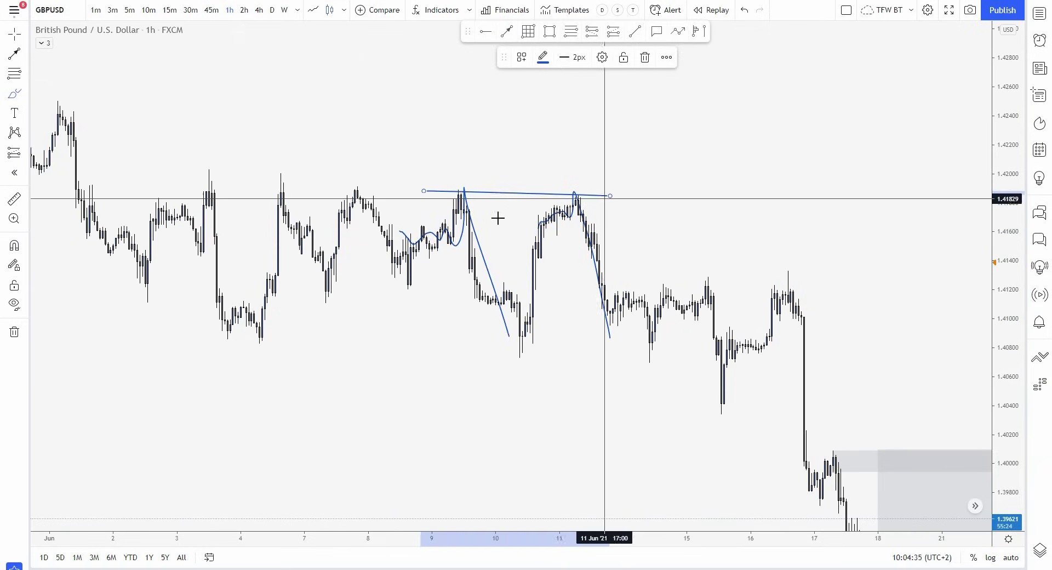
{"action": "left_click_drag", "start_coordinate": [418, 229], "coordinate": [624, 223]}
{"action": "left_click_drag", "start_coordinate": [559, 192], "coordinate": [801, 196]}
{"action": "left_click_drag", "start_coordinate": [532, 225], "coordinate": [711, 220]}
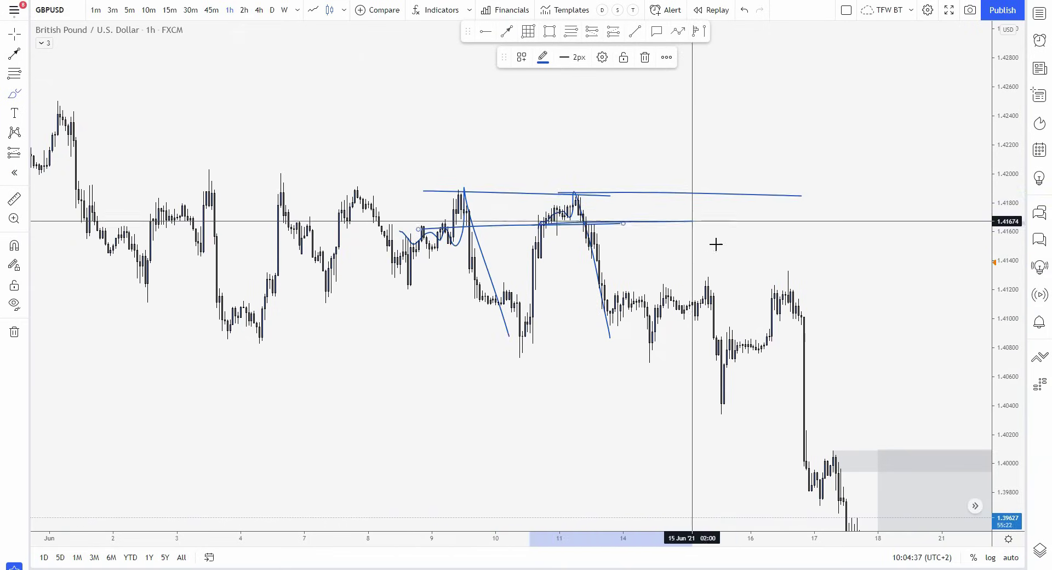
Brush-trace the 14–15 June consolidation, spike and drop, line the low near 1.4071, and mark the zone at about 1.4109–1.4129.
{"action": "mouse_move", "coordinate": [609, 297]}
{"action": "left_mouse_down"}
{"action": "mouse_move", "coordinate": [665, 300]}
{"action": "mouse_move", "coordinate": [685, 316]}
{"action": "mouse_move", "coordinate": [709, 272]}
{"action": "mouse_move", "coordinate": [721, 362]}
{"action": "left_mouse_up"}
{"action": "left_click_drag", "start_coordinate": [616, 360], "coordinate": [742, 359]}
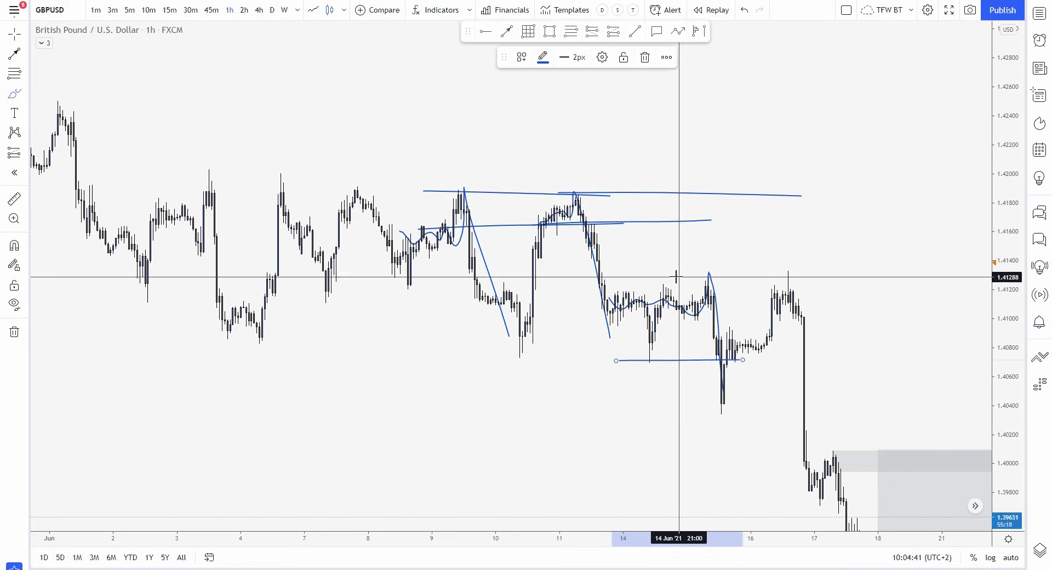
{"action": "left_click_drag", "start_coordinate": [678, 277], "coordinate": [833, 274]}
{"action": "left_click_drag", "start_coordinate": [677, 310], "coordinate": [839, 305]}
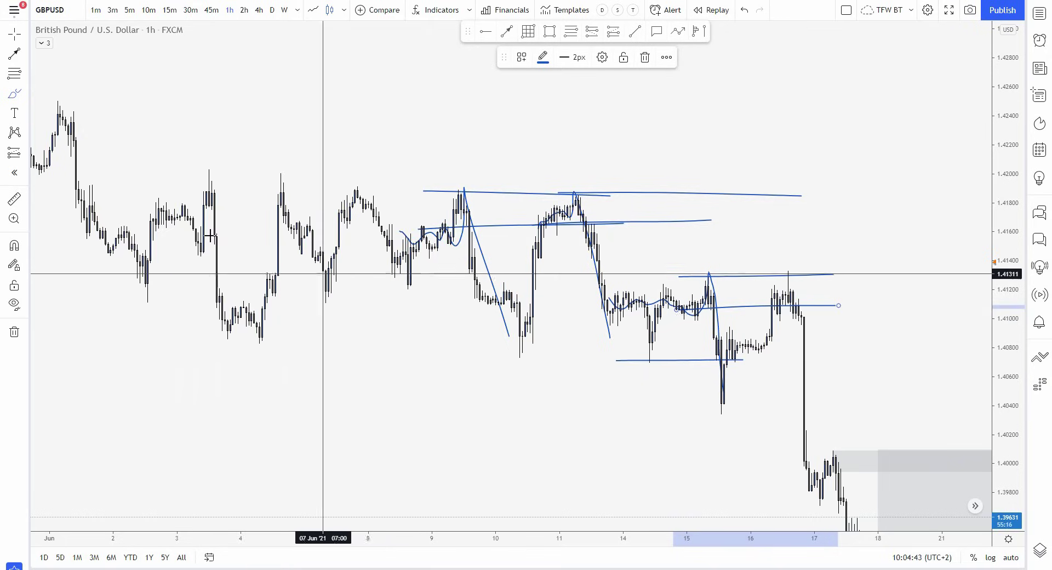
Brush-trace the 2–3 June pattern, line the low near 1.4112, mark the zone at about 1.4175–1.4200, and circle the 4 June return.
{"action": "mouse_move", "coordinate": [149, 208]}
{"action": "left_mouse_down"}
{"action": "mouse_move", "coordinate": [176, 217]}
{"action": "mouse_move", "coordinate": [200, 253]}
{"action": "mouse_move", "coordinate": [209, 165]}
{"action": "mouse_move", "coordinate": [233, 359]}
{"action": "left_mouse_up"}
{"action": "left_click_drag", "start_coordinate": [128, 301], "coordinate": [241, 298]}
{"action": "left_click_drag", "start_coordinate": [178, 176], "coordinate": [376, 173]}
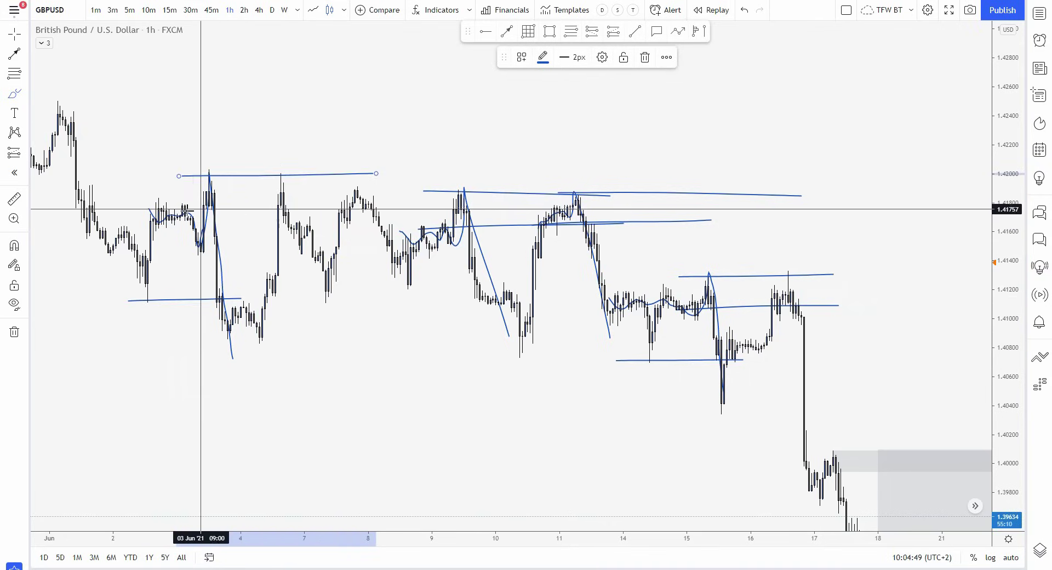
{"action": "mouse_move", "coordinate": [190, 211]}
{"action": "left_mouse_down"}
{"action": "mouse_move", "coordinate": [302, 213]}
{"action": "mouse_move", "coordinate": [256, 190]}
{"action": "mouse_move", "coordinate": [290, 185]}
{"action": "left_mouse_up"}
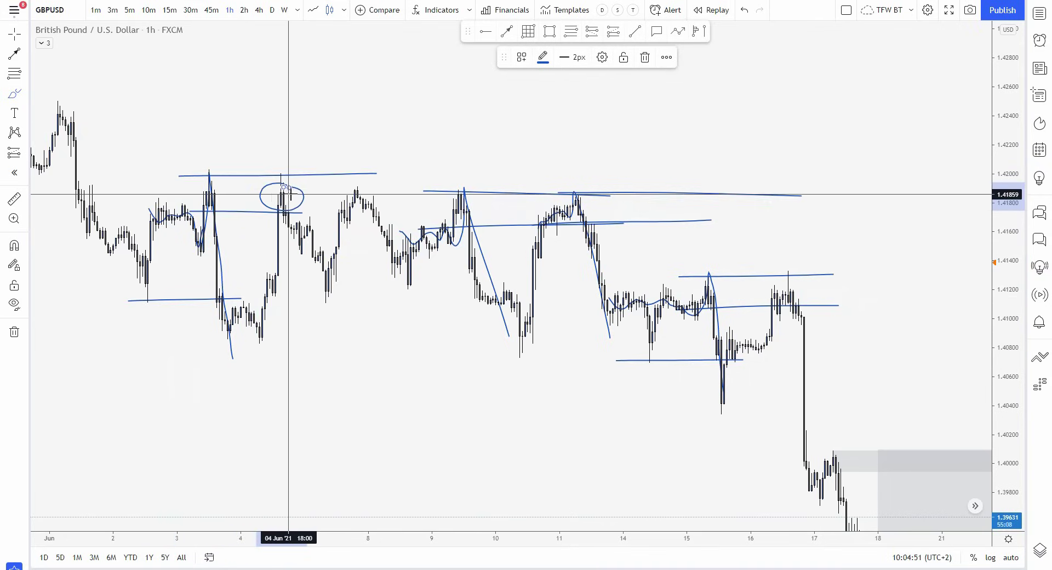
Brush-trace the spike and drop around 1 June, line the zone at about 1.4200 and 1.4245, and circle the 3 June high.
{"action": "scroll", "coordinate": [322, 164], "scroll_direction": "down", "scroll_amount": 2}
{"action": "mouse_move", "coordinate": [215, 153]}
{"action": "left_mouse_down"}
{"action": "mouse_move", "coordinate": [240, 112]}
{"action": "mouse_move", "coordinate": [285, 290]}
{"action": "left_mouse_up"}
{"action": "left_click_drag", "start_coordinate": [204, 105], "coordinate": [448, 115]}
{"action": "left_click_drag", "start_coordinate": [181, 174], "coordinate": [481, 171]}
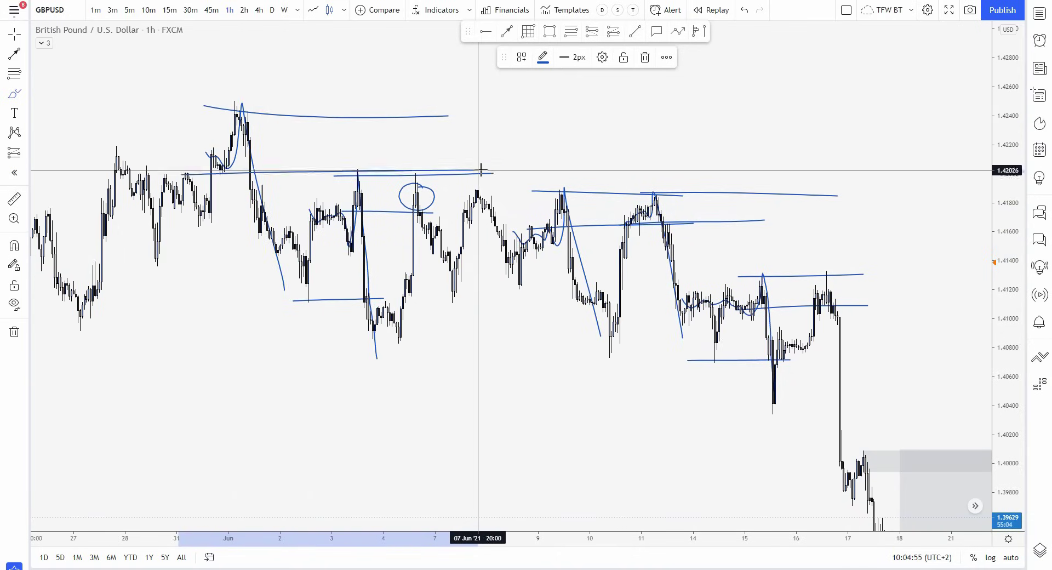
{"action": "mouse_move", "coordinate": [370, 163]}
{"action": "left_mouse_down"}
{"action": "mouse_move", "coordinate": [343, 165]}
{"action": "mouse_move", "coordinate": [369, 167]}
{"action": "left_mouse_up"}
{"action": "scroll", "coordinate": [399, 159], "scroll_direction": "down", "scroll_amount": 1}
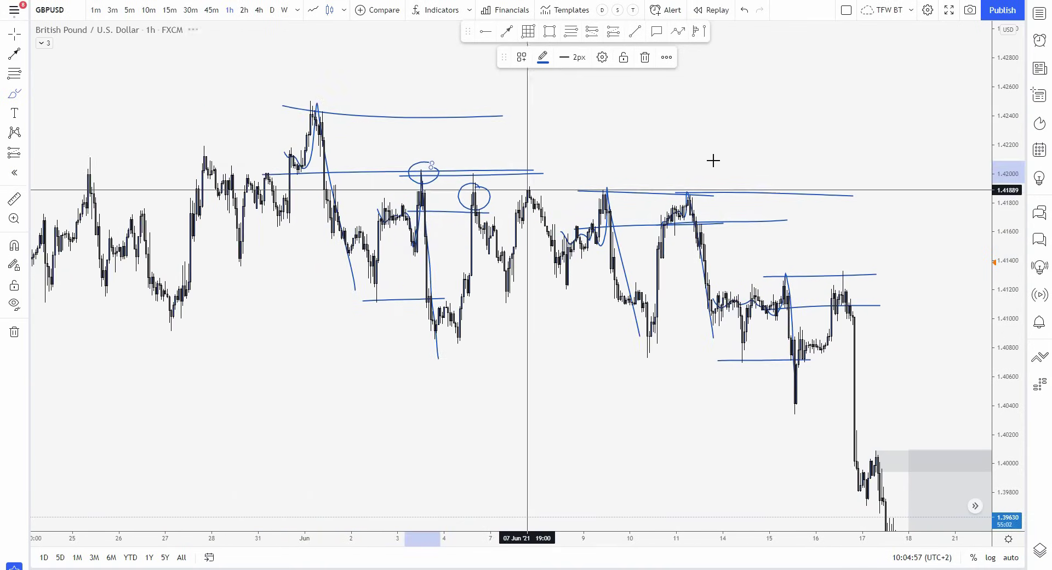
Remove all drawings from the GBPUSD chart.
{"action": "right_click", "coordinate": [750, 140]}
{"action": "left_click", "coordinate": [811, 365]}
{"action": "left_click_drag", "start_coordinate": [901, 315], "coordinate": [488, 108]}
{"action": "left_click_drag", "start_coordinate": [577, 207], "coordinate": [692, 126]}
{"action": "scroll", "coordinate": [701, 160], "scroll_direction": "up", "scroll_amount": 5}
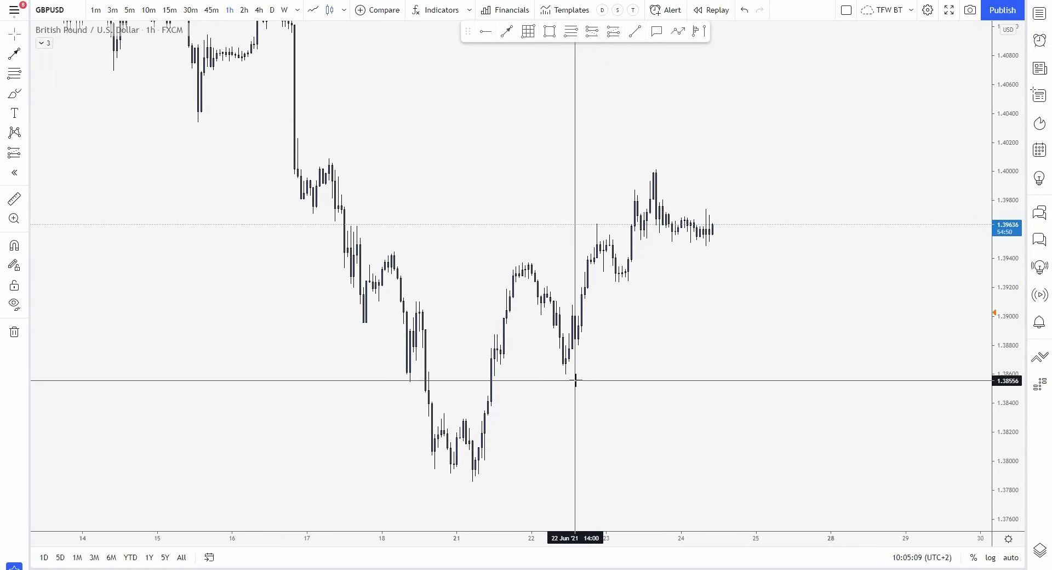
Switch to the 4-hour timeframe and brush-trace the late-April consolidation, spike, drop and May rally, including the small early-May consolidation.
{"action": "left_click", "coordinate": [259, 10]}
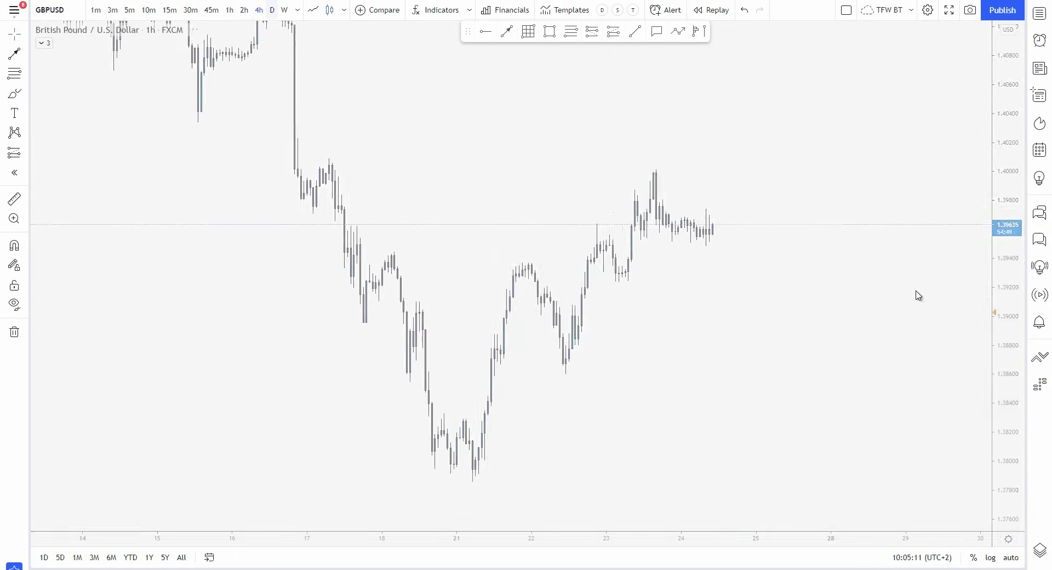
{"action": "left_click_drag", "start_coordinate": [1008, 232], "coordinate": [892, 482]}
{"action": "scroll", "coordinate": [875, 382], "scroll_direction": "down", "scroll_amount": 2}
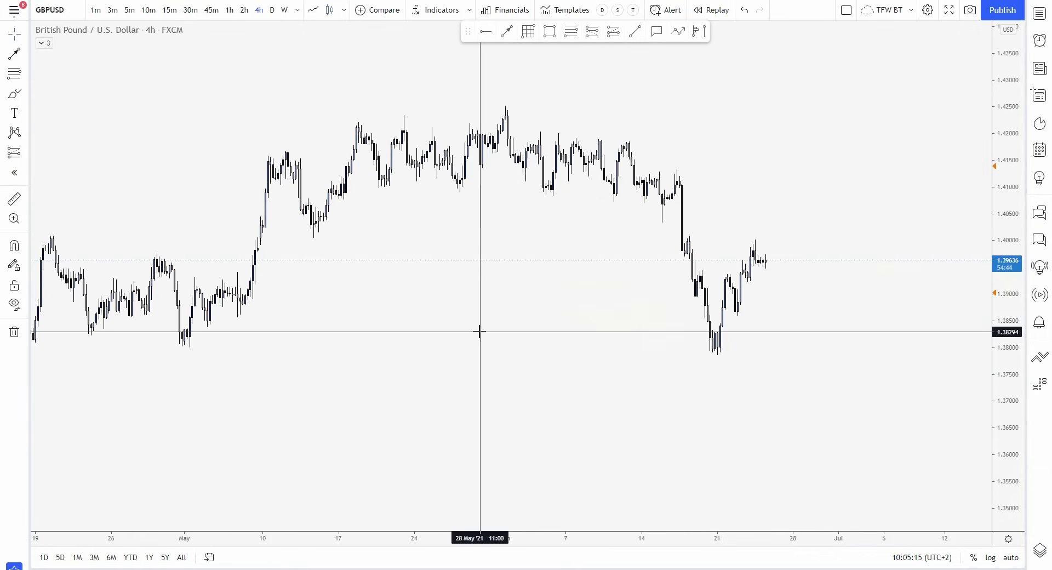
{"action": "left_click_drag", "start_coordinate": [479, 331], "coordinate": [589, 337]}
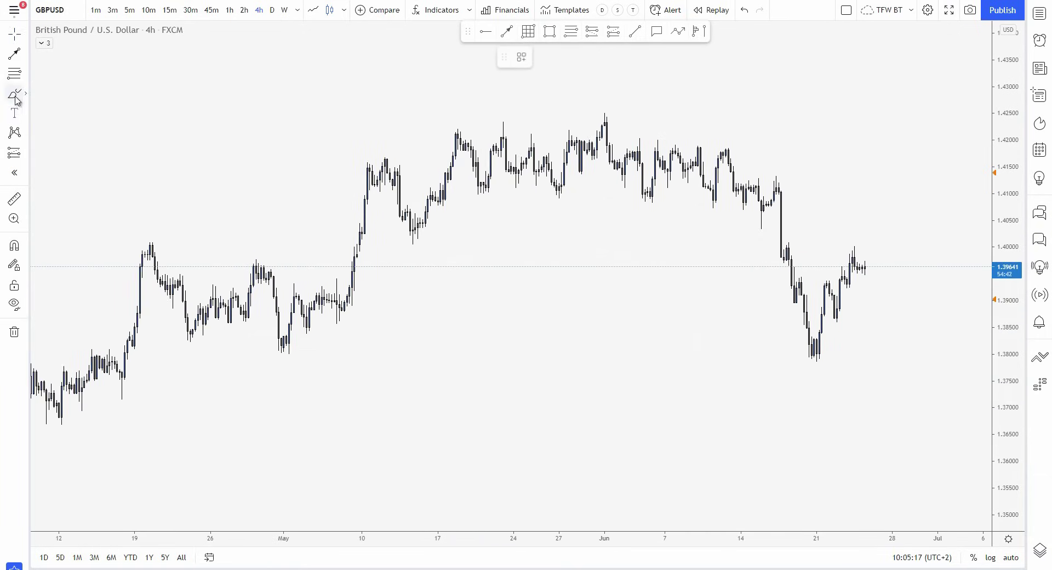
{"action": "mouse_move", "coordinate": [188, 331]}
{"action": "left_mouse_down"}
{"action": "mouse_move", "coordinate": [266, 260]}
{"action": "mouse_move", "coordinate": [294, 346]}
{"action": "mouse_move", "coordinate": [377, 134]}
{"action": "left_mouse_up"}
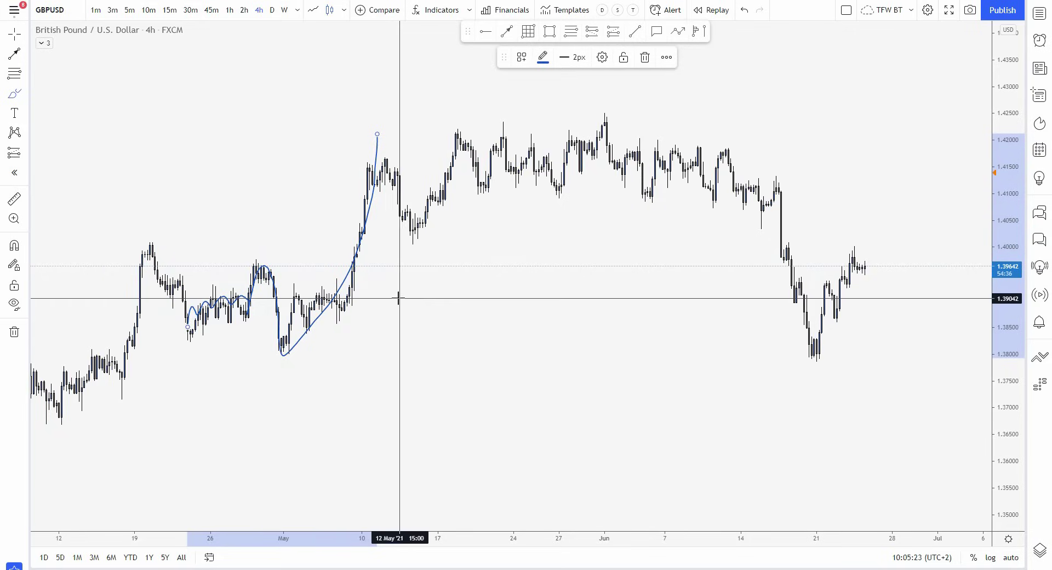
{"action": "mouse_move", "coordinate": [294, 288]}
{"action": "left_mouse_down"}
{"action": "mouse_move", "coordinate": [300, 304]}
{"action": "mouse_move", "coordinate": [347, 307]}
{"action": "left_mouse_up"}
Line the demand zone at about 1.3950 and 1.3820, extend an arrow near 1.3885 to 17 June, and sketch the dip and rally.
{"action": "left_click_drag", "start_coordinate": [170, 275], "coordinate": [415, 272]}
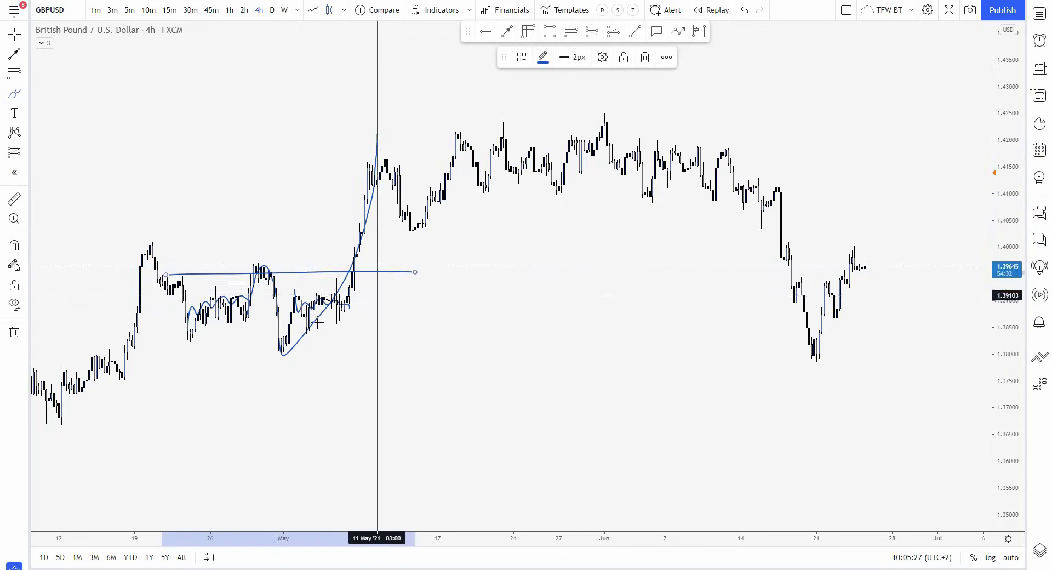
{"action": "left_click_drag", "start_coordinate": [171, 355], "coordinate": [440, 341]}
{"action": "left_click_drag", "start_coordinate": [167, 310], "coordinate": [784, 308]}
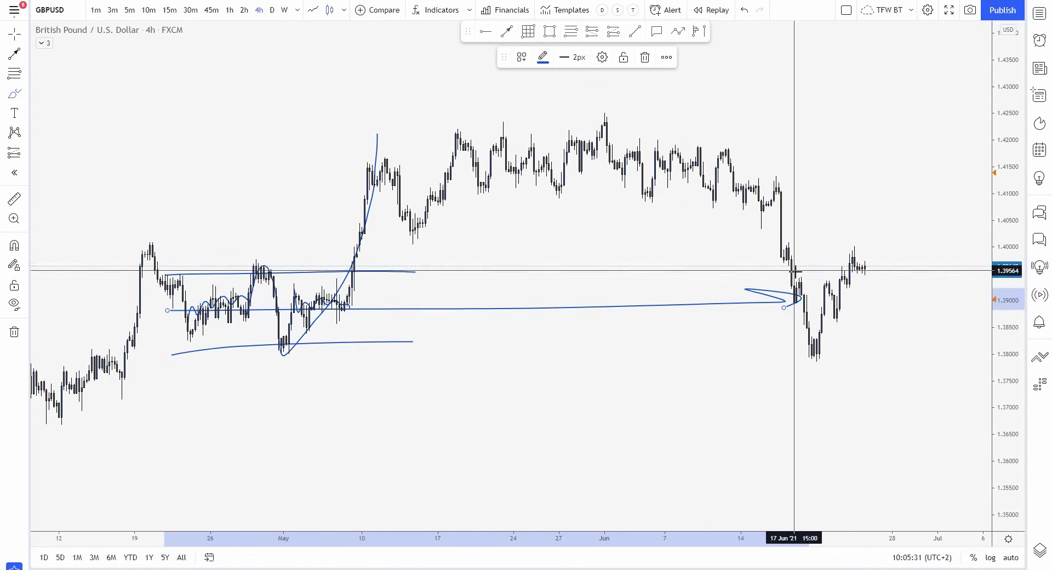
{"action": "left_click_drag", "start_coordinate": [796, 273], "coordinate": [820, 351]}
{"action": "left_click_drag", "start_coordinate": [871, 155], "coordinate": [874, 108]}
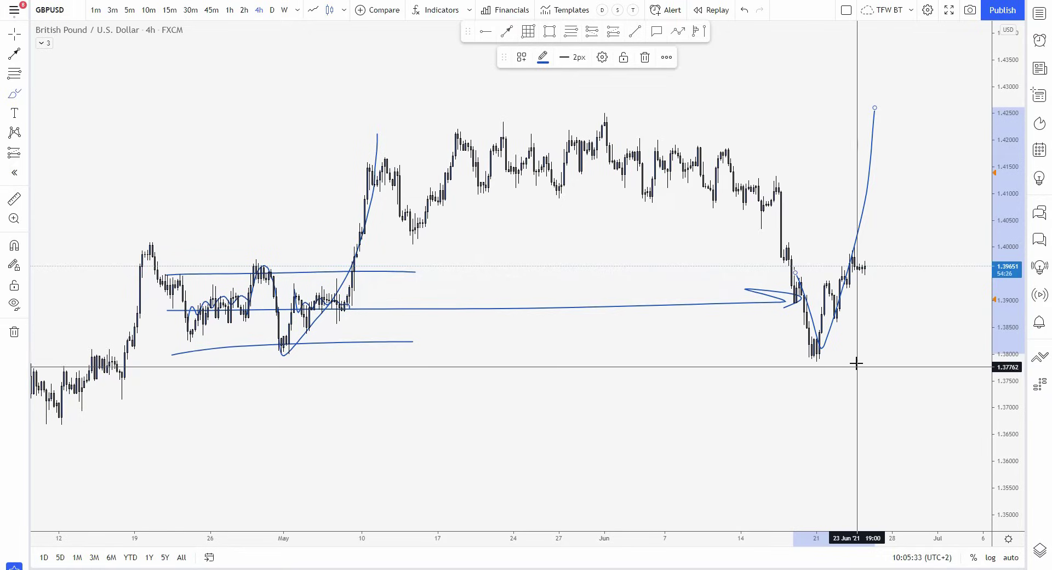
Undo the brush drawings on the 4-hour chart.
{"action": "key", "text": "ctrl+z"}
{"action": "key", "text": "ctrl+z"}
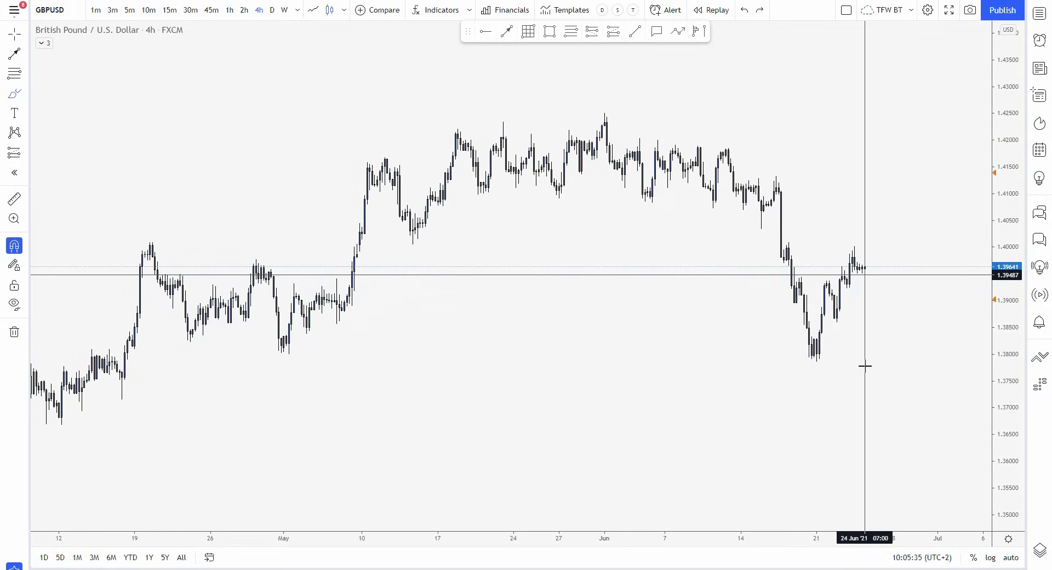
{"action": "scroll", "coordinate": [895, 347], "scroll_direction": "up", "scroll_amount": 5}
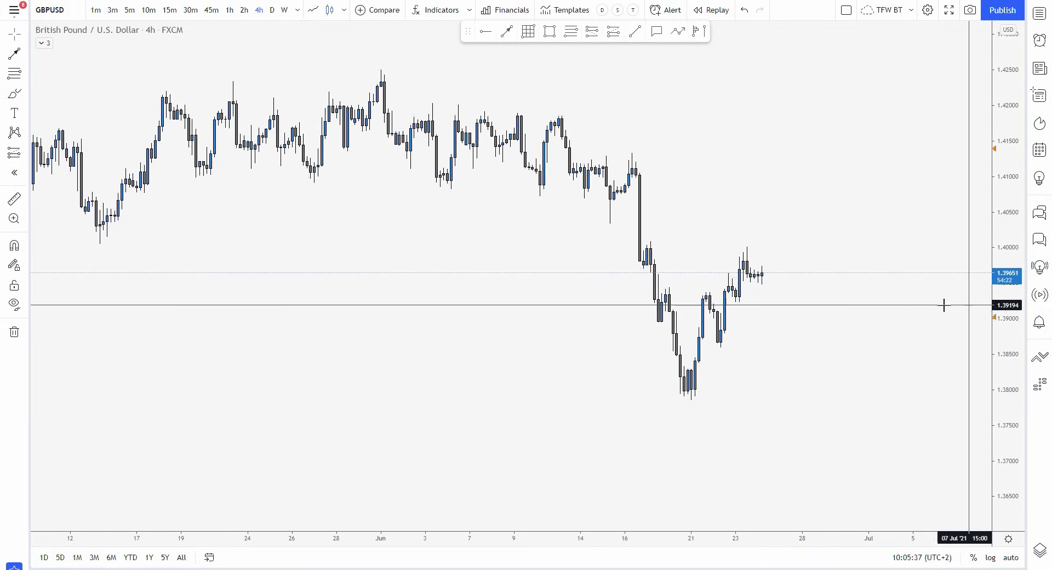
{"action": "scroll", "coordinate": [931, 310], "scroll_direction": "up", "scroll_amount": 2}
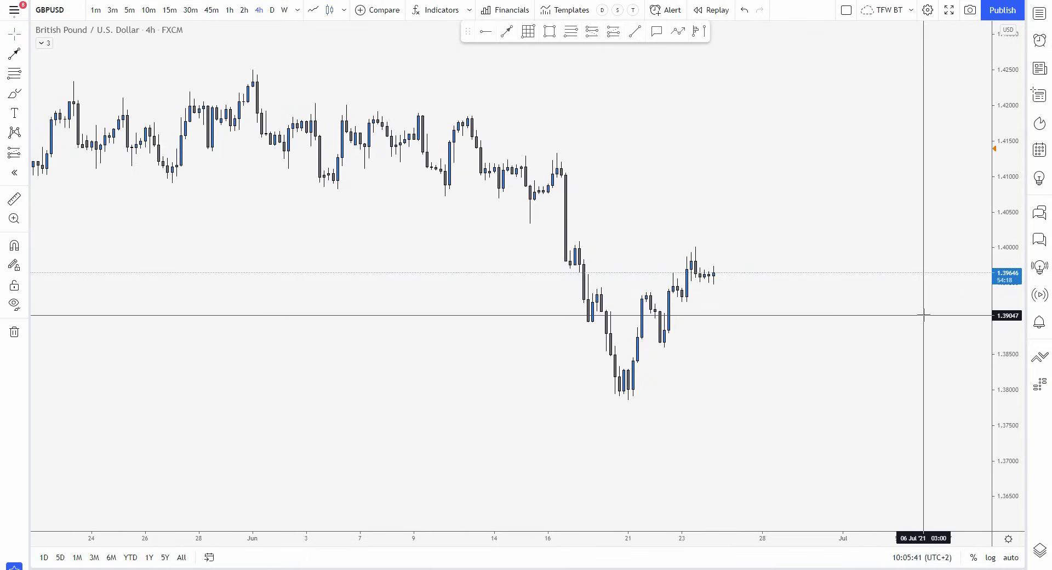
{"action": "scroll", "coordinate": [924, 315], "scroll_direction": "up", "scroll_amount": 1}
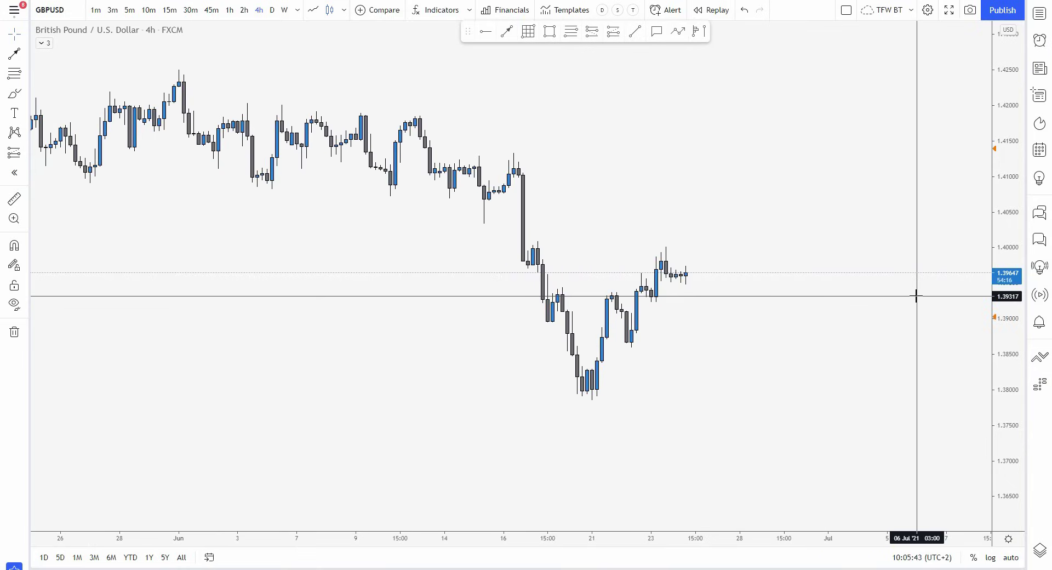